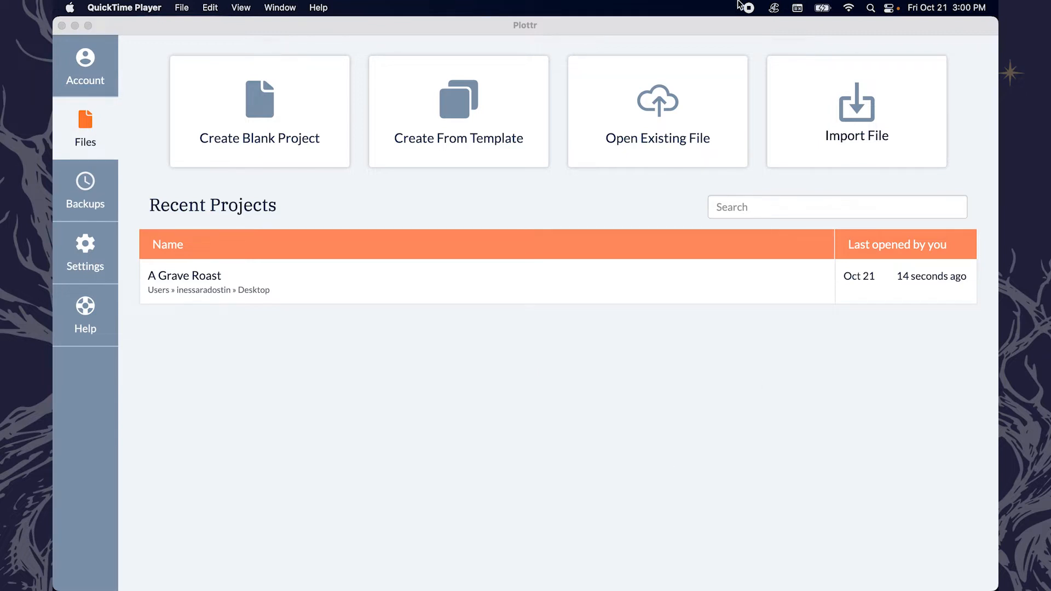
Step: Open the overview of dated project backups
click(693, 28)
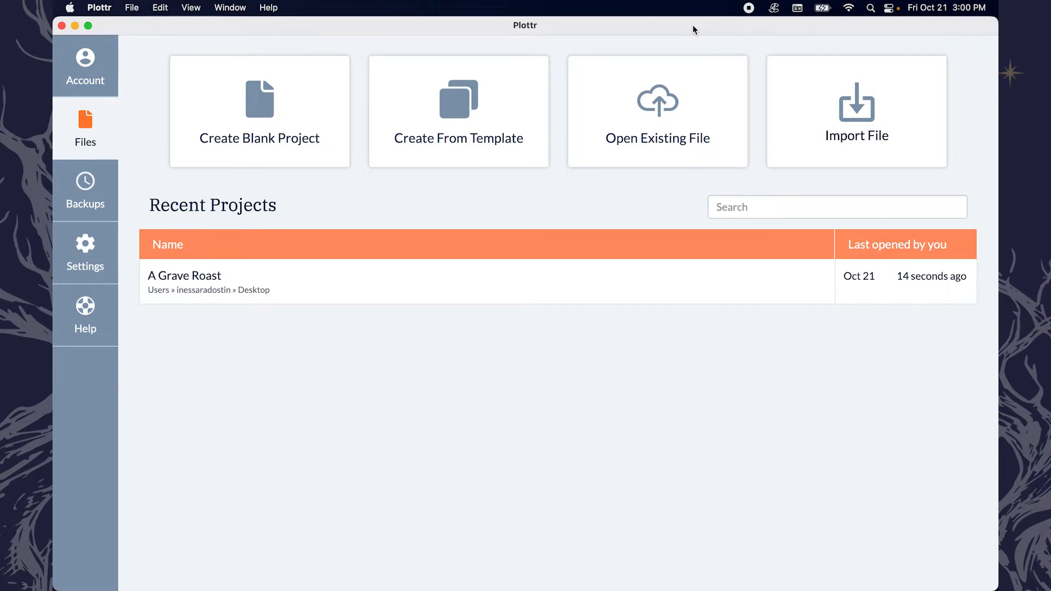
mouse_move(724, 301)
click(85, 207)
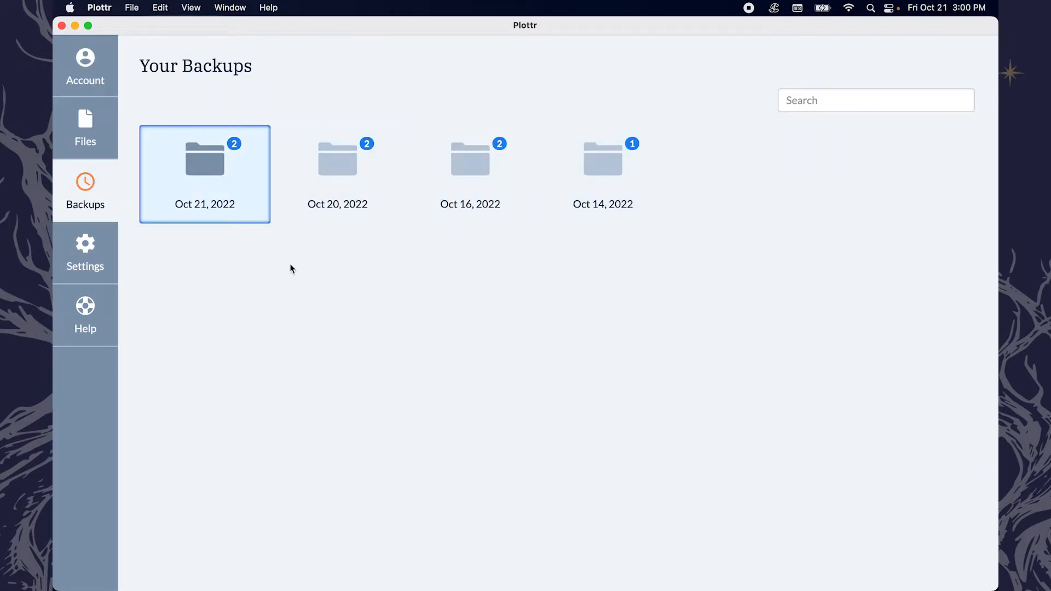
Step: Look through the application's General, Dashboard, Backups and Beta settings, ending on the General settings
click(85, 252)
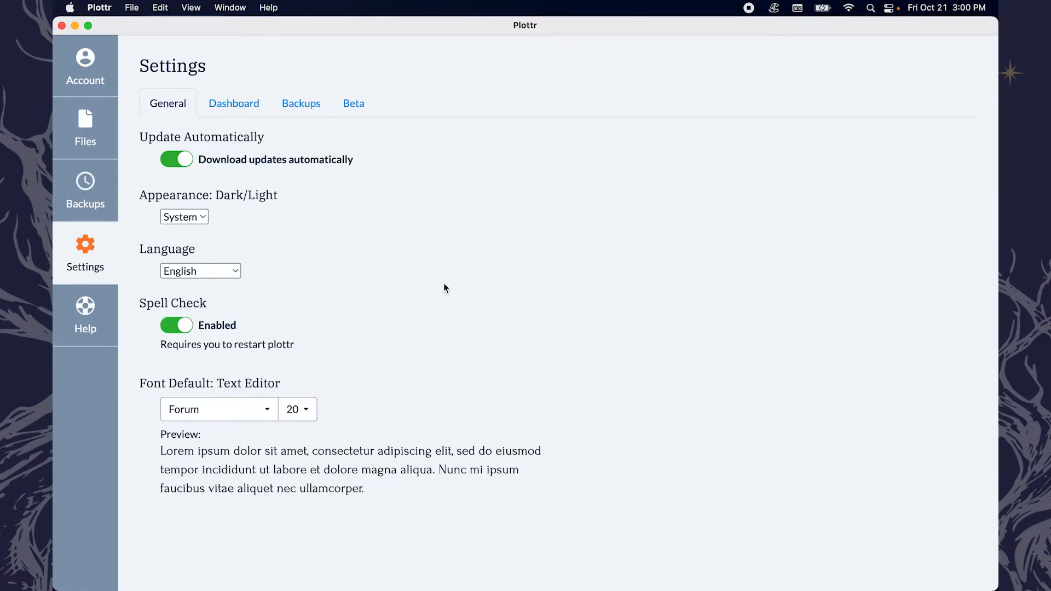
click(234, 103)
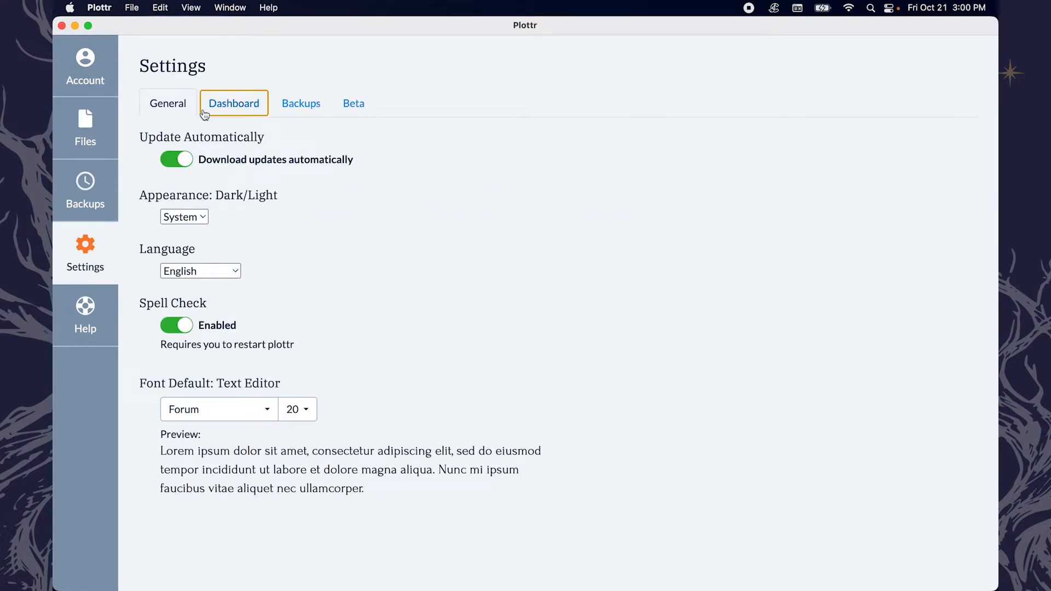
click(297, 103)
click(355, 105)
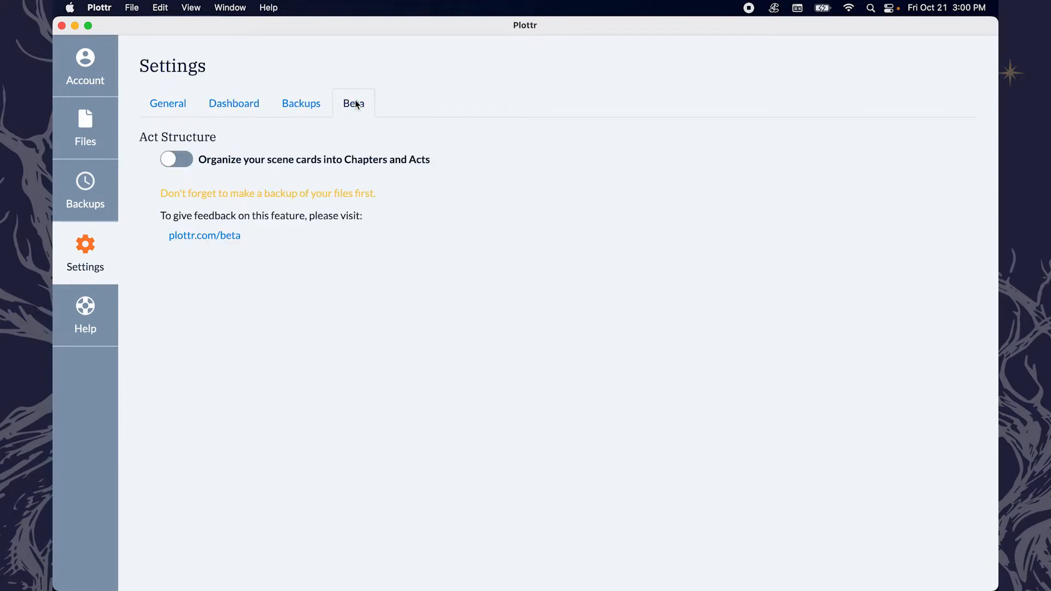
click(293, 104)
click(362, 108)
click(167, 113)
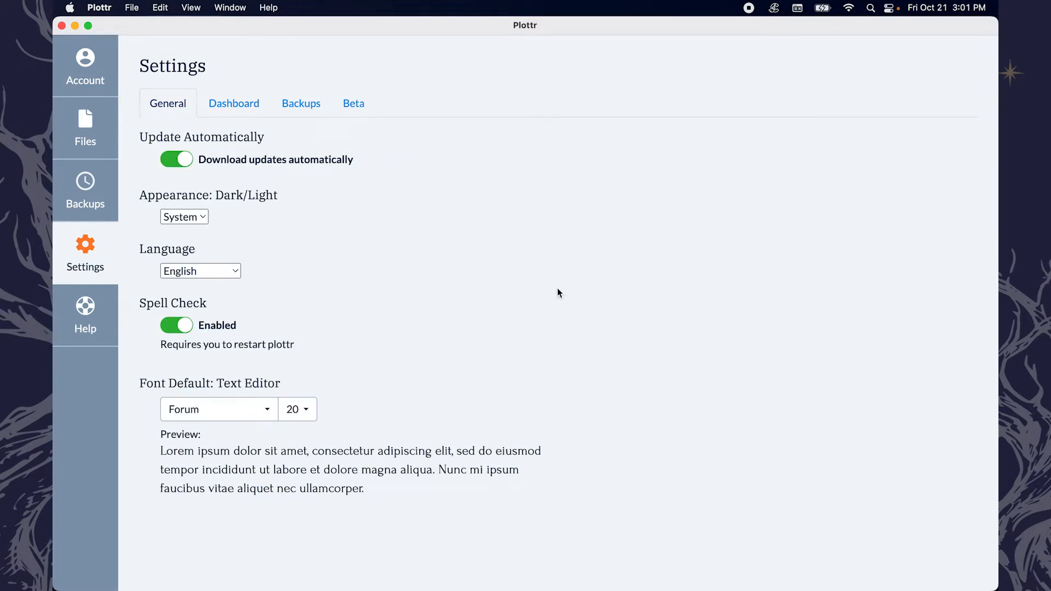
Step: Return to the project files and view the naming dialog for a blank project, closing it without creating one
click(99, 137)
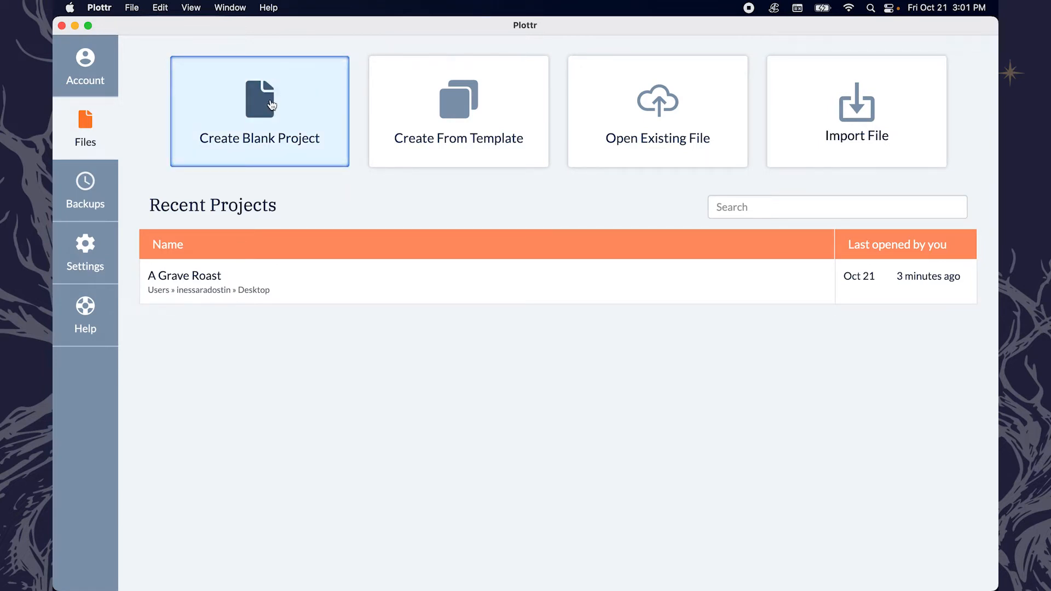
click(305, 137)
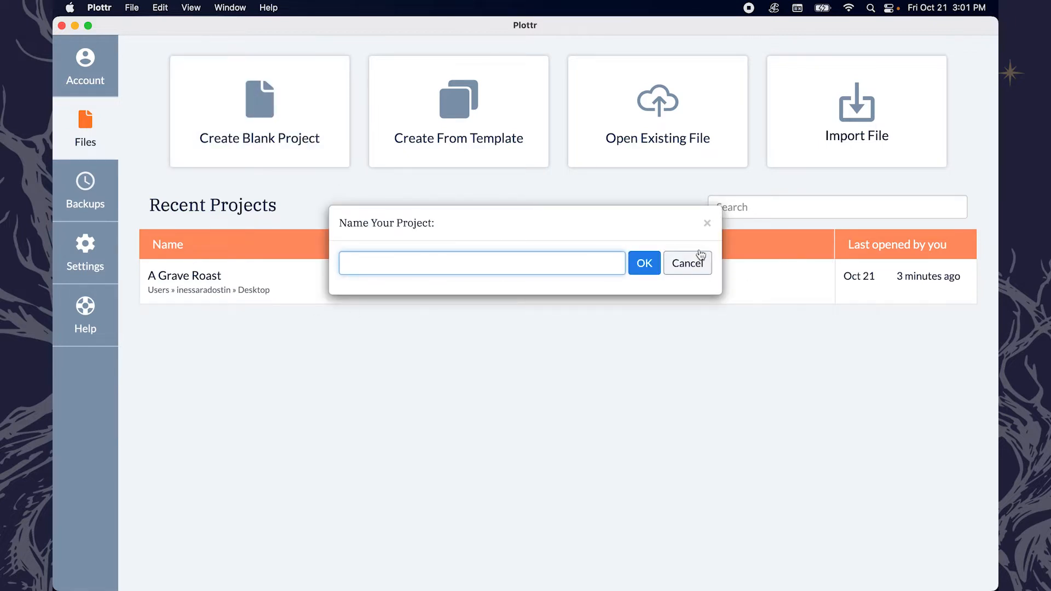
click(707, 224)
Step: Browse the templates for new projects and examine the full contents of the Snowflake Method template
click(485, 131)
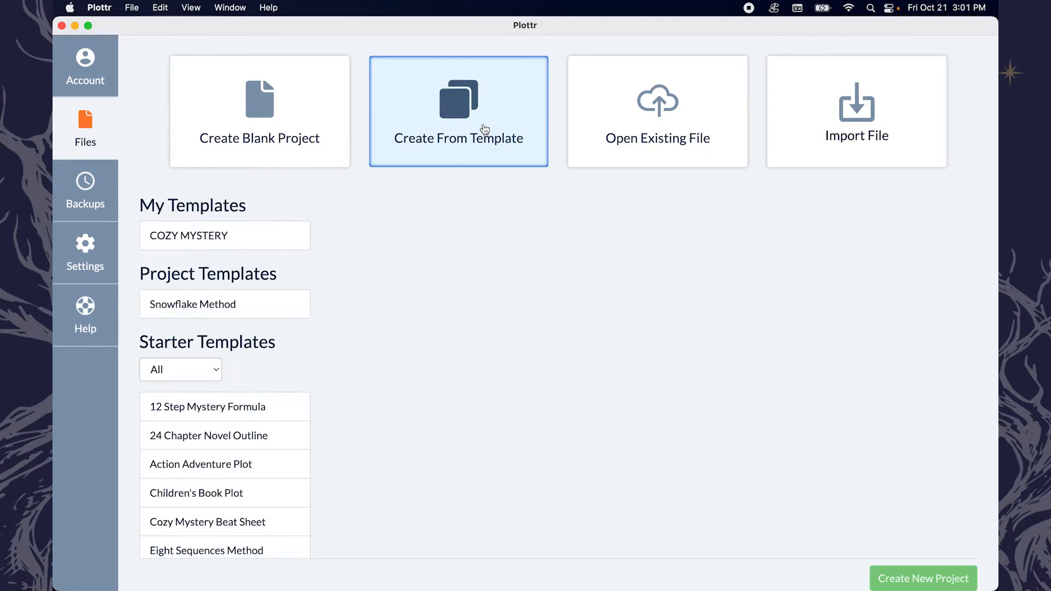
scroll(307, 455, down, 3)
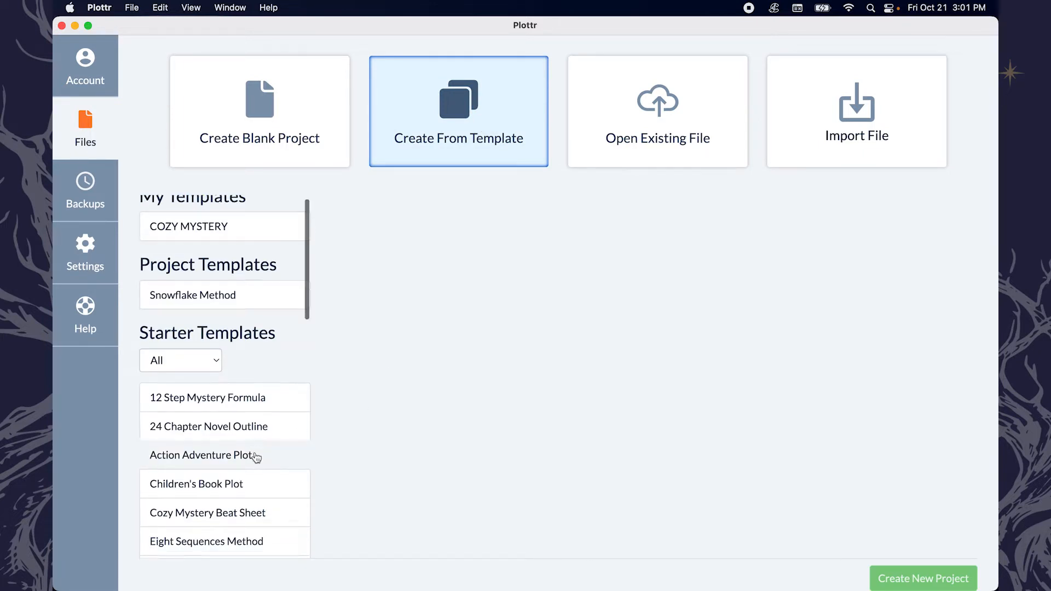
scroll(256, 458, up, 3)
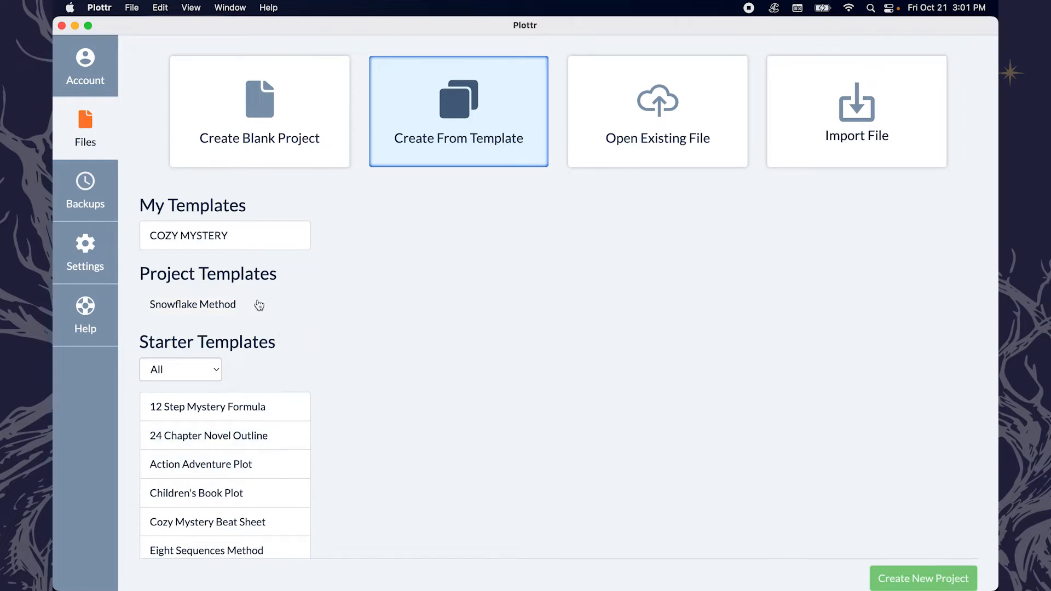
click(230, 310)
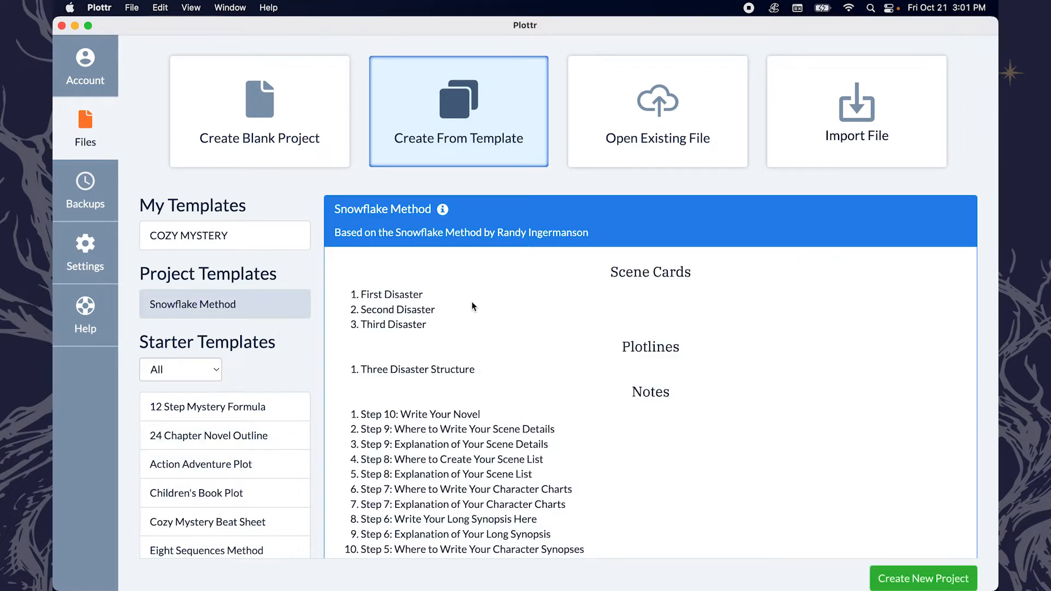
scroll(403, 445, down, 10)
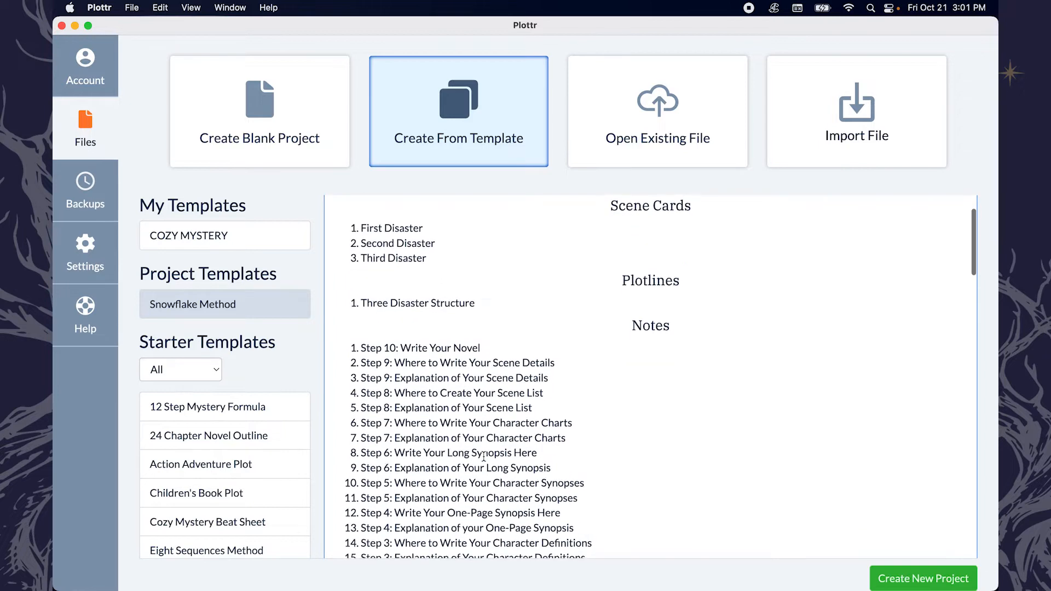
scroll(483, 457, down, 20)
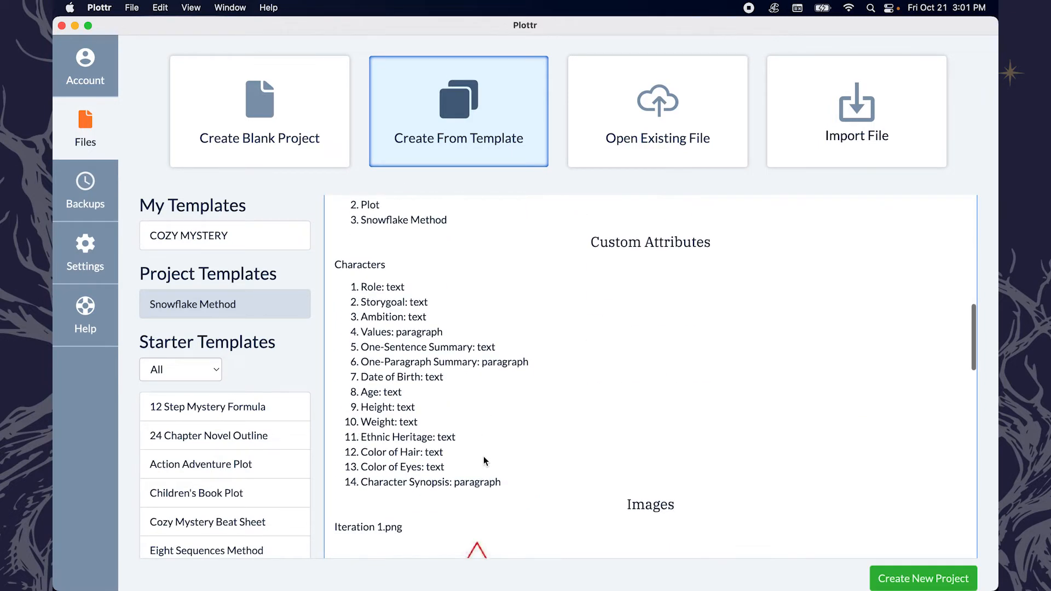
scroll(484, 455, down, 3)
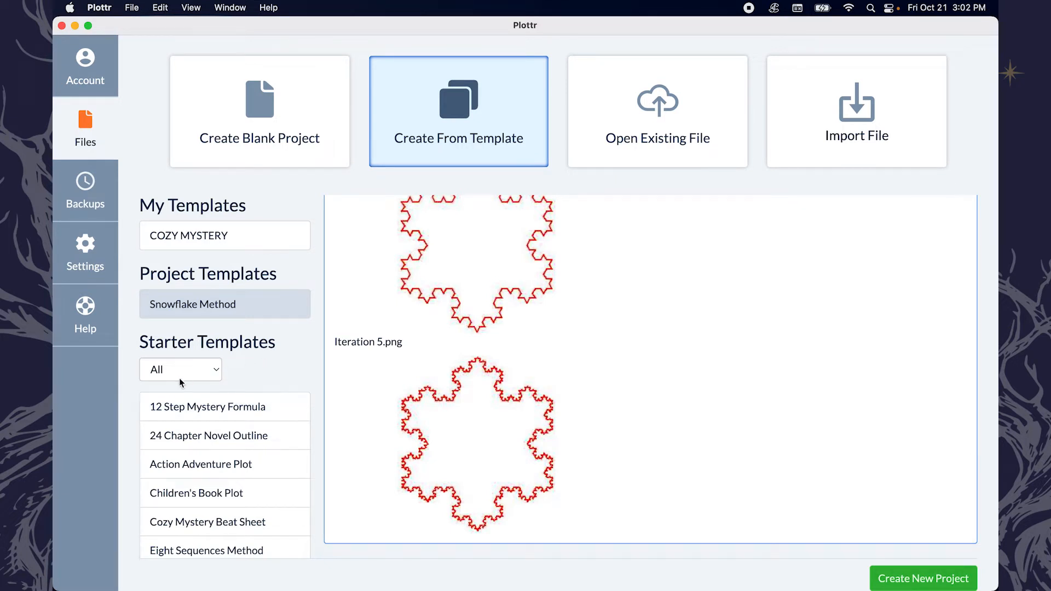
Step: Filter the starter templates to the Mystery genre and examine the plotlines, scene cards and beats of Sleuth's Journey
scroll(231, 402, down, 5)
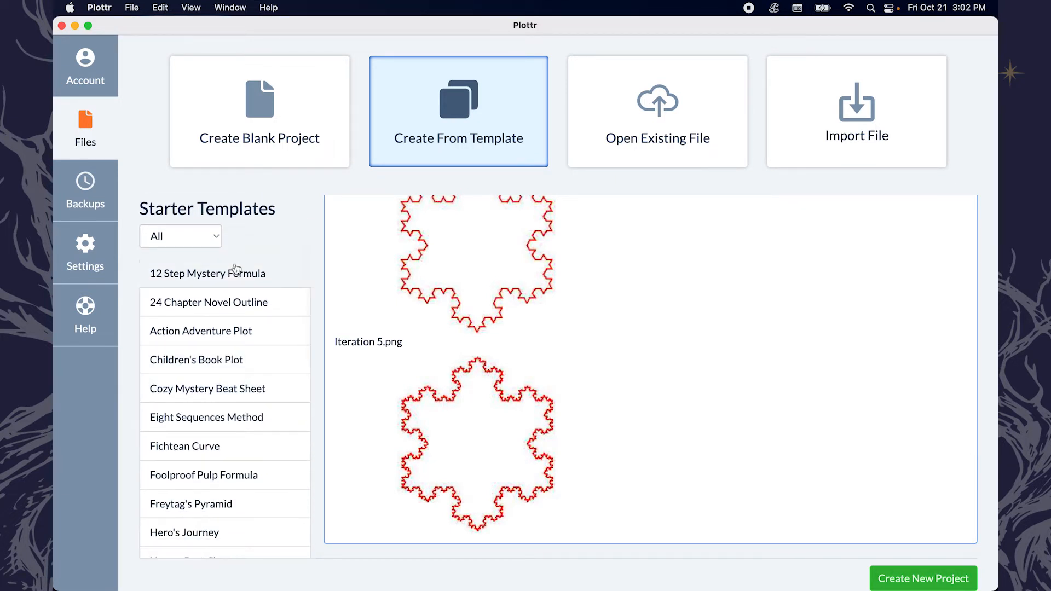
click(202, 238)
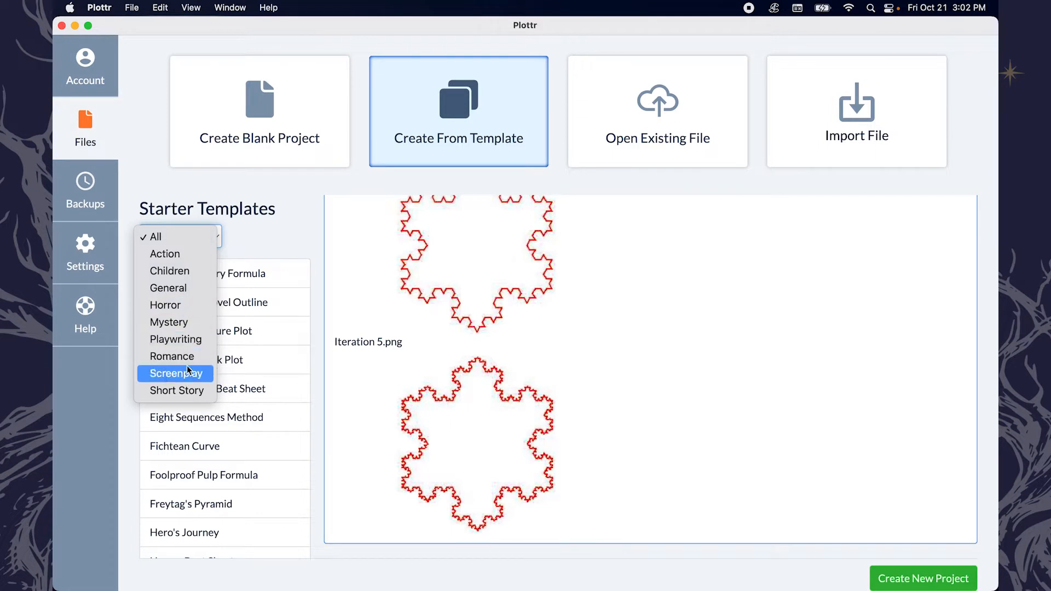
click(182, 328)
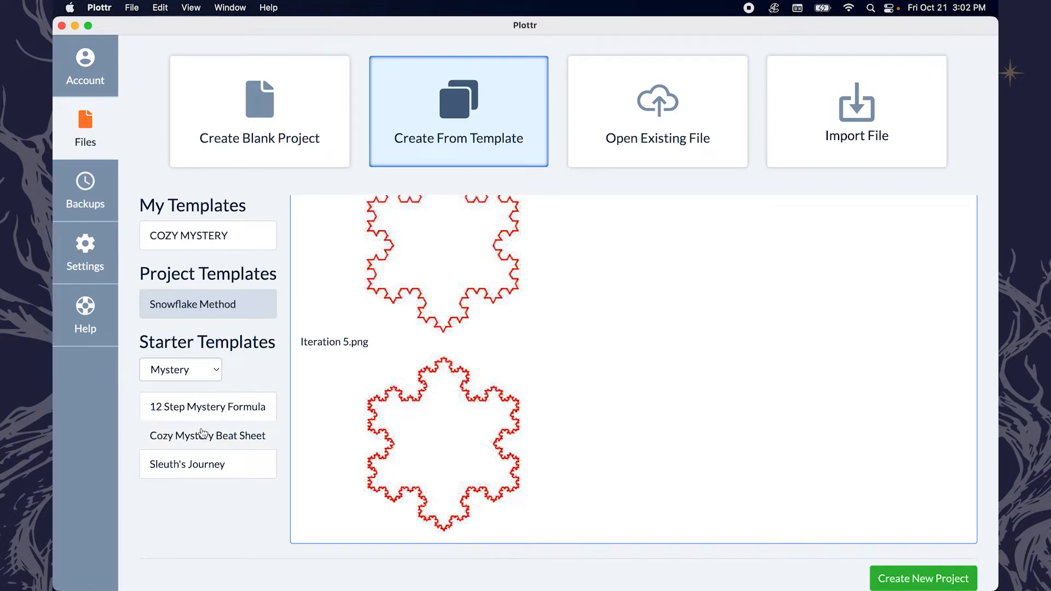
click(218, 469)
scroll(656, 295, up, 4)
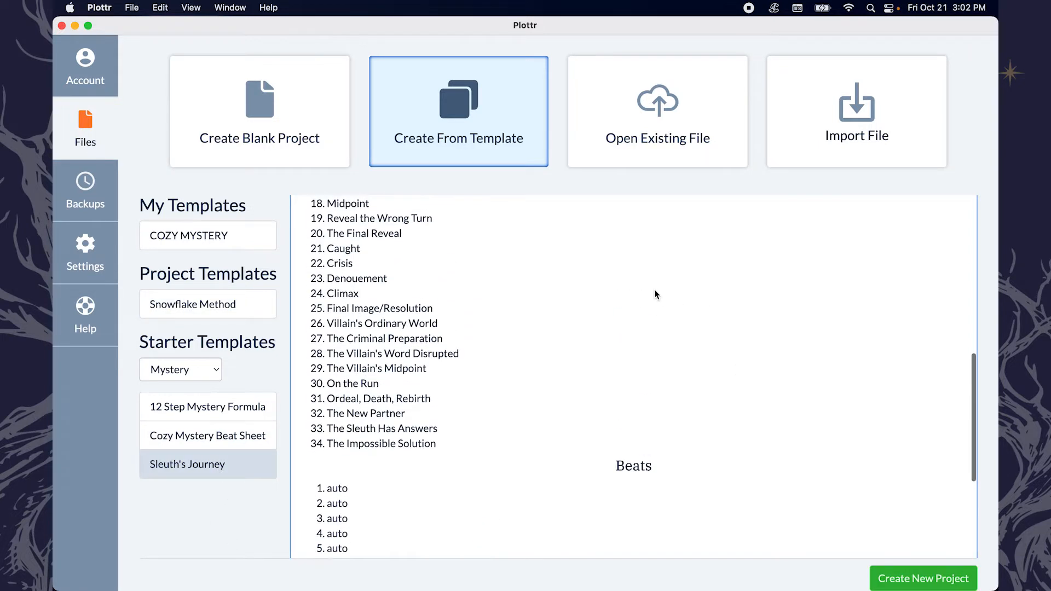
scroll(656, 295, down, 5)
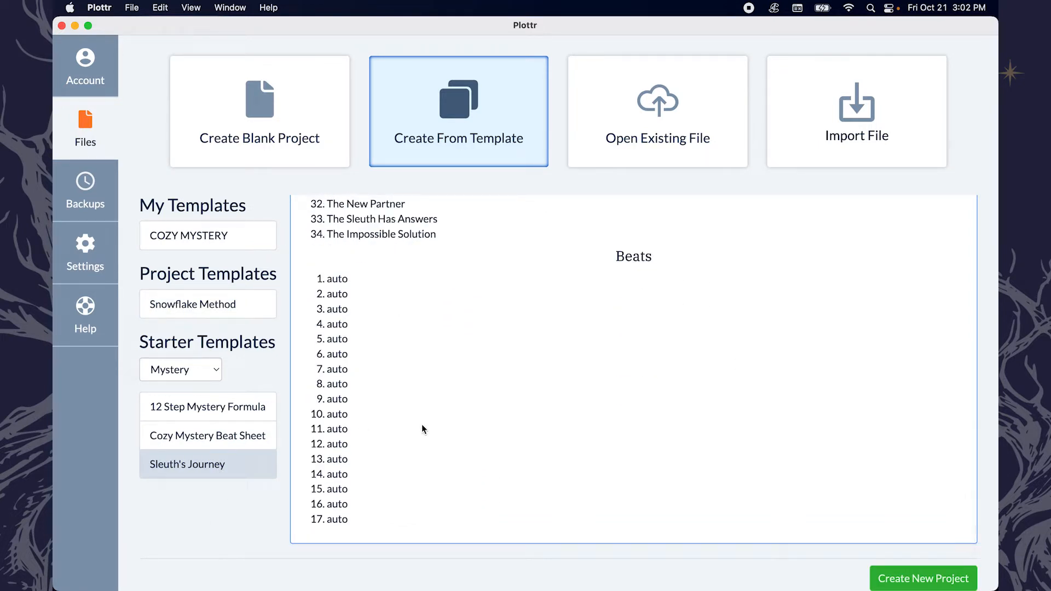
scroll(470, 267, up, 15)
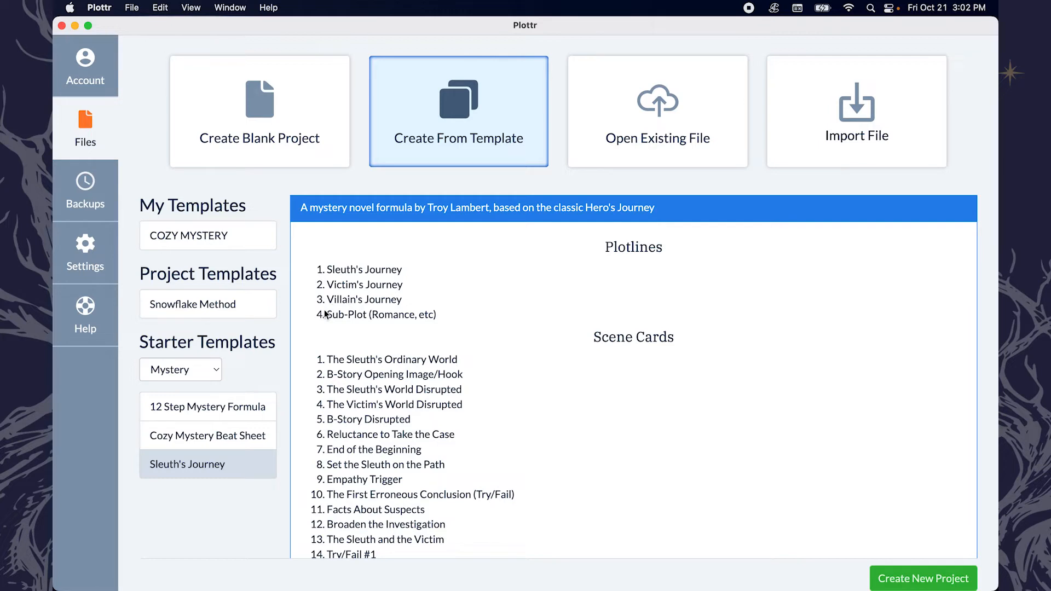
scroll(463, 318, down, 3)
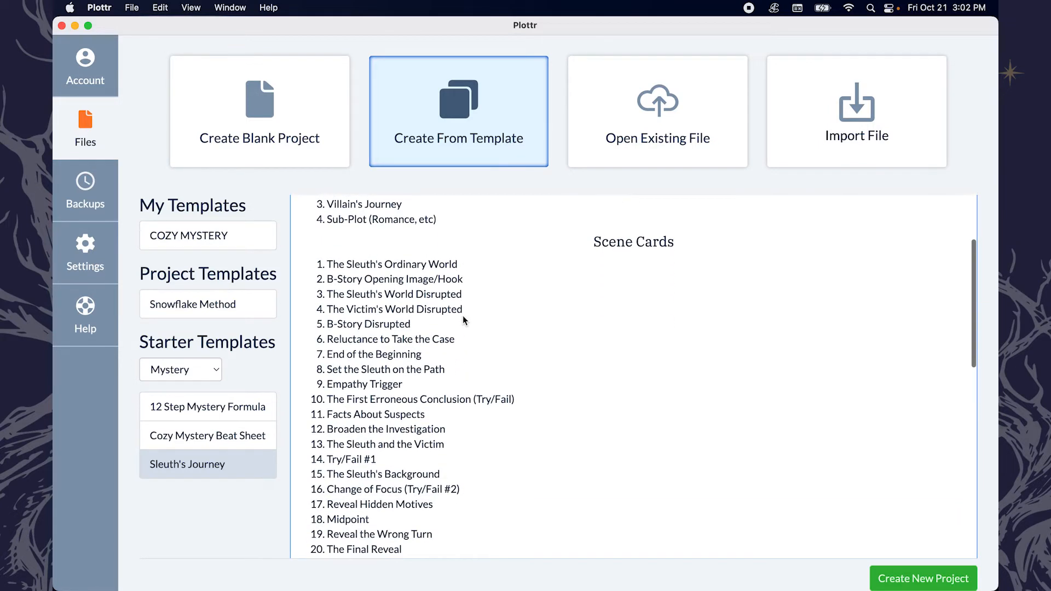
scroll(504, 364, down, 2)
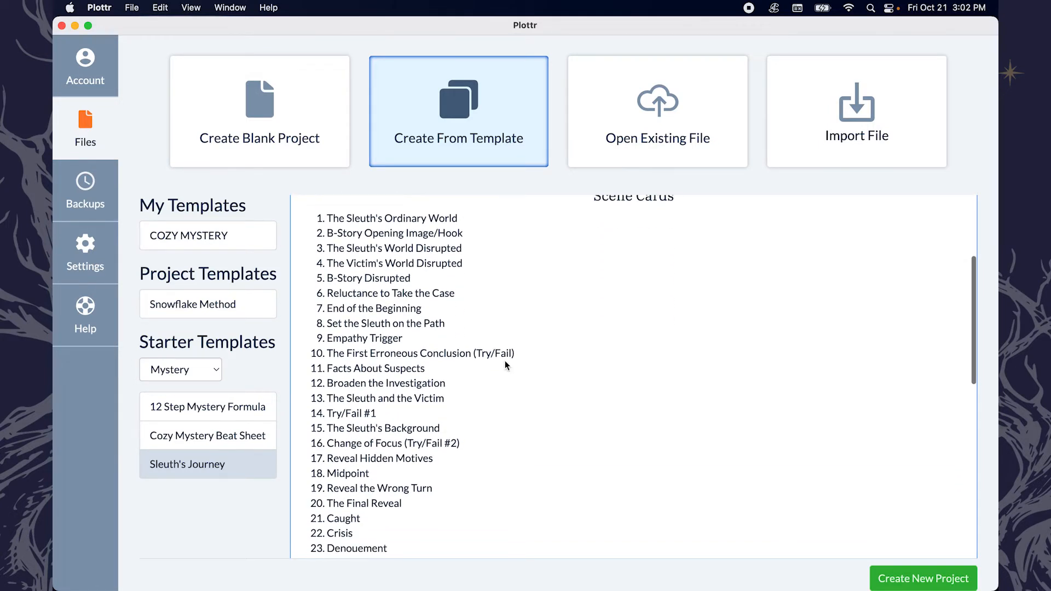
Step: Examine the plotlines and scene cards of the Cozy Mystery Beat Sheet template
click(245, 442)
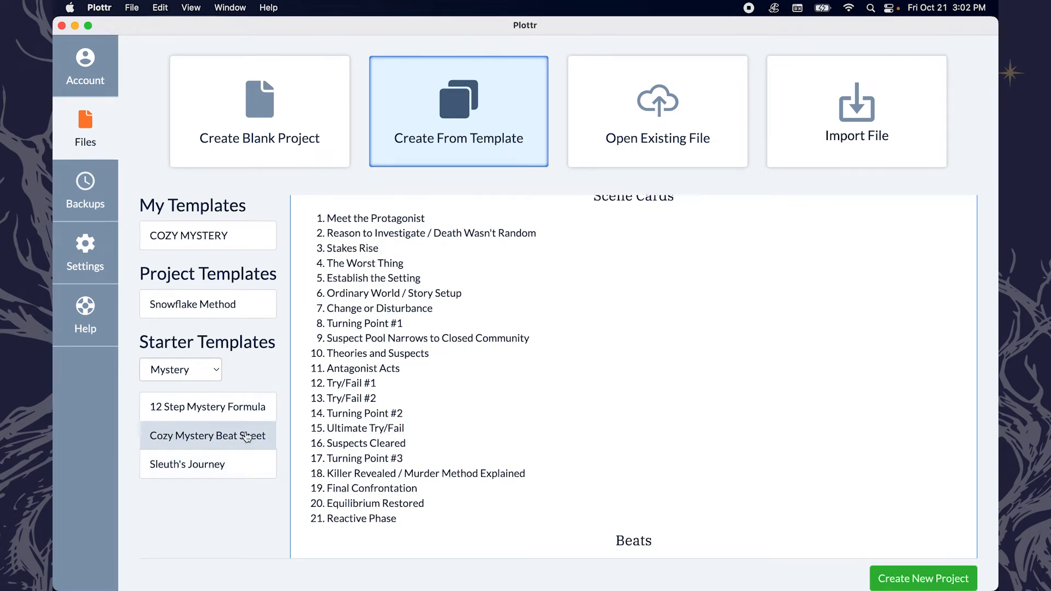
scroll(471, 322, up, 5)
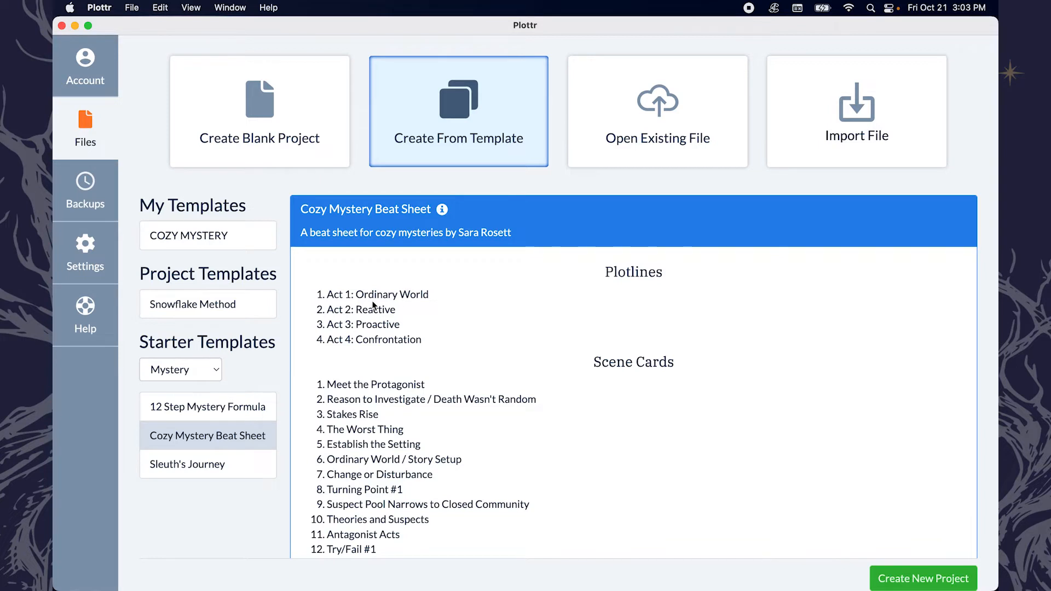
scroll(538, 342, down, 4)
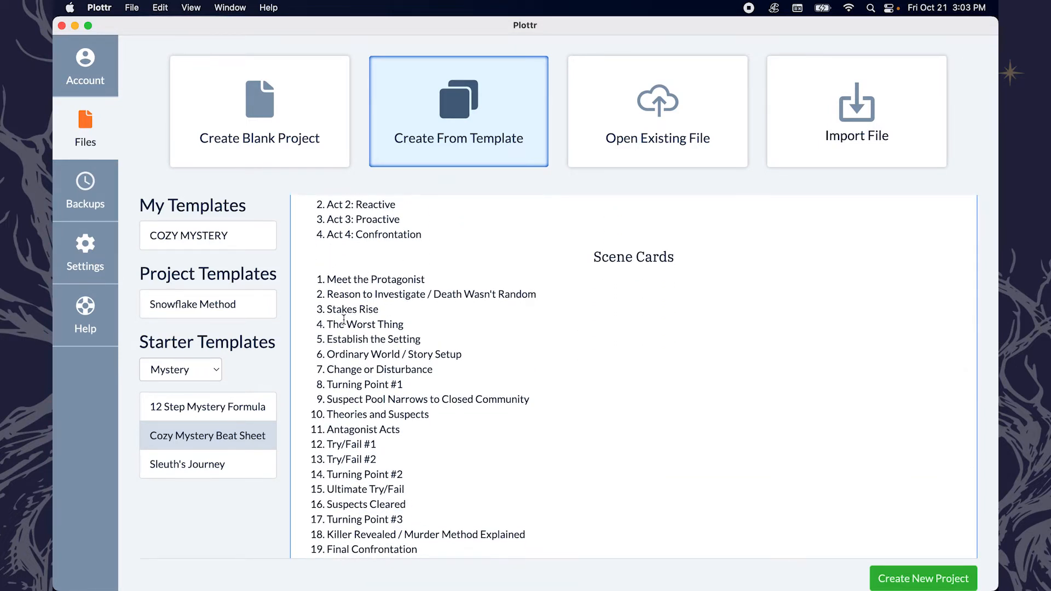
scroll(490, 346, down, 3)
scroll(491, 346, up, 1)
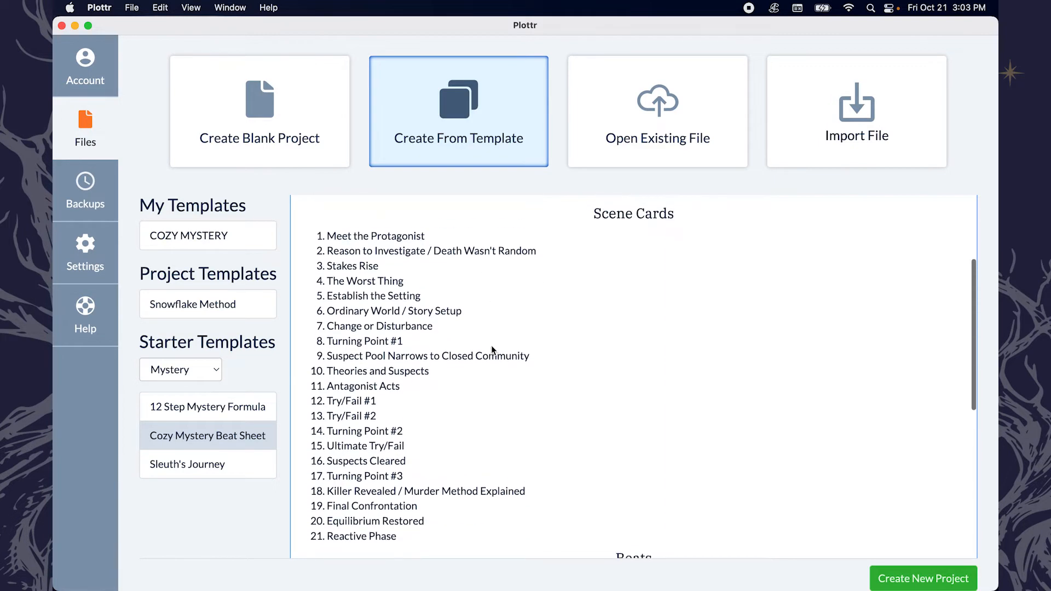
scroll(474, 273, down, 1)
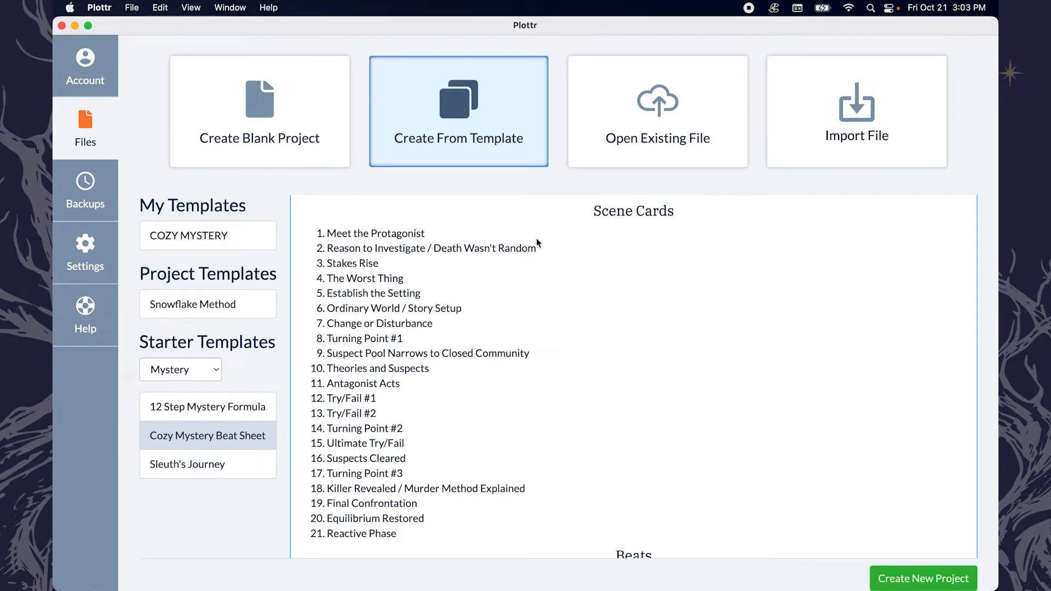
scroll(580, 442, down, 2)
scroll(566, 412, up, 6)
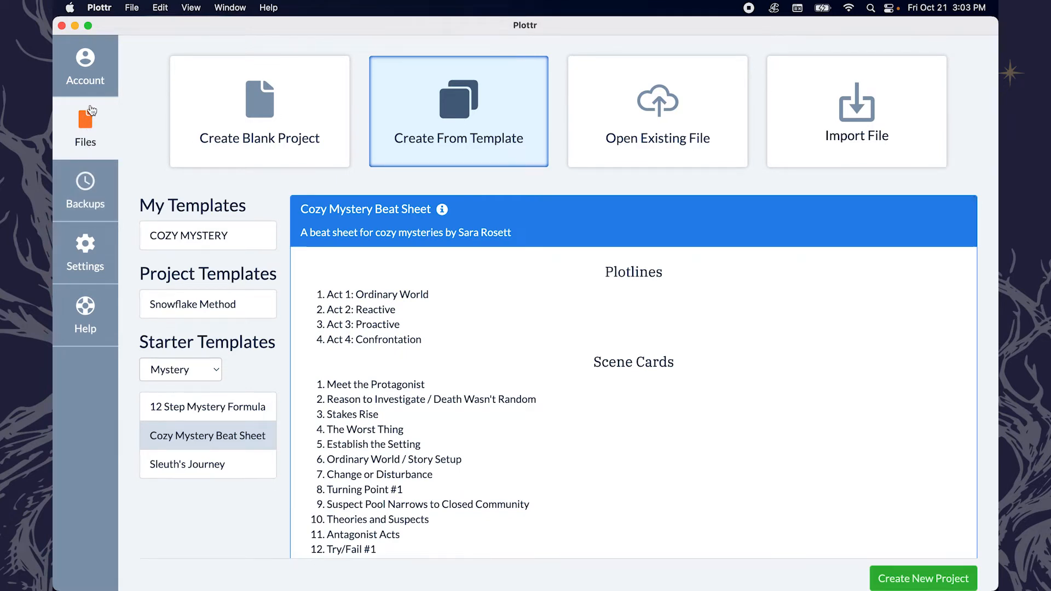
Step: Open the existing project file A Grave Roast.pltr
click(661, 103)
double_click(572, 240)
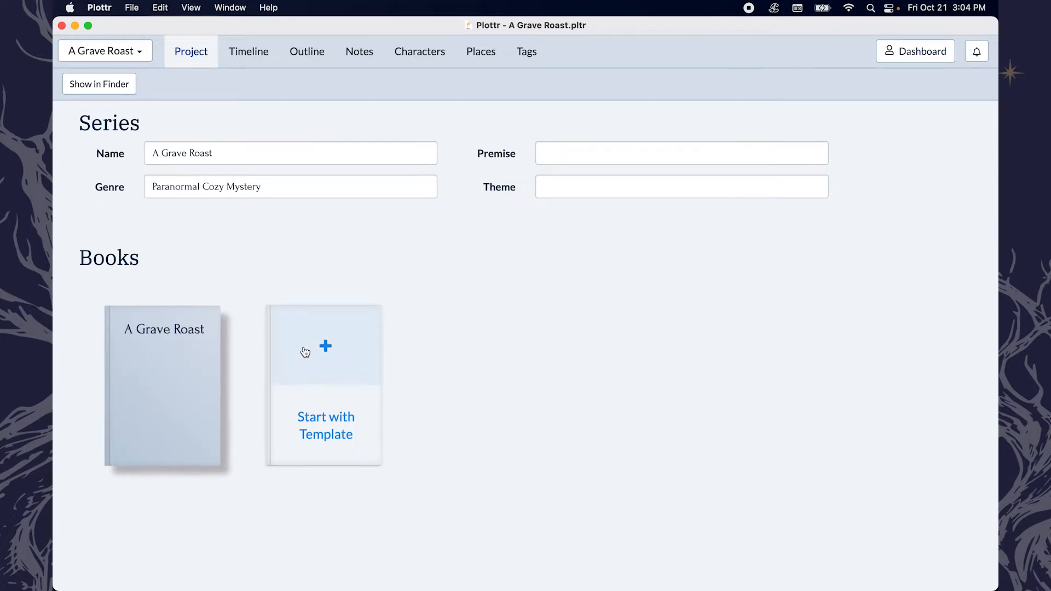
mouse_move(112, 403)
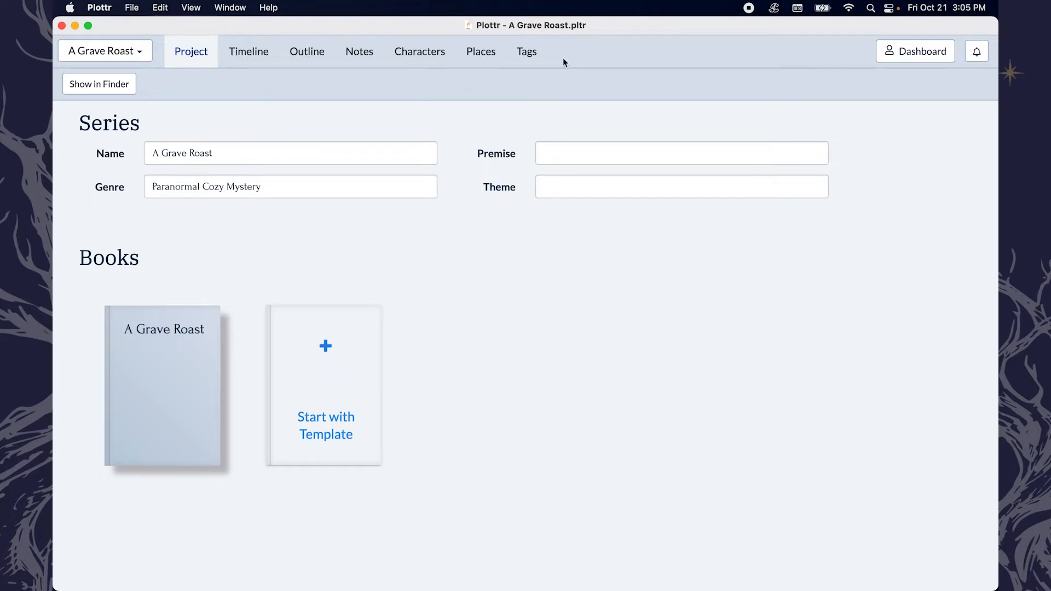
Step: Add a new note to the project's notes with the placeholder name "cxbjvlkzxj"
click(351, 55)
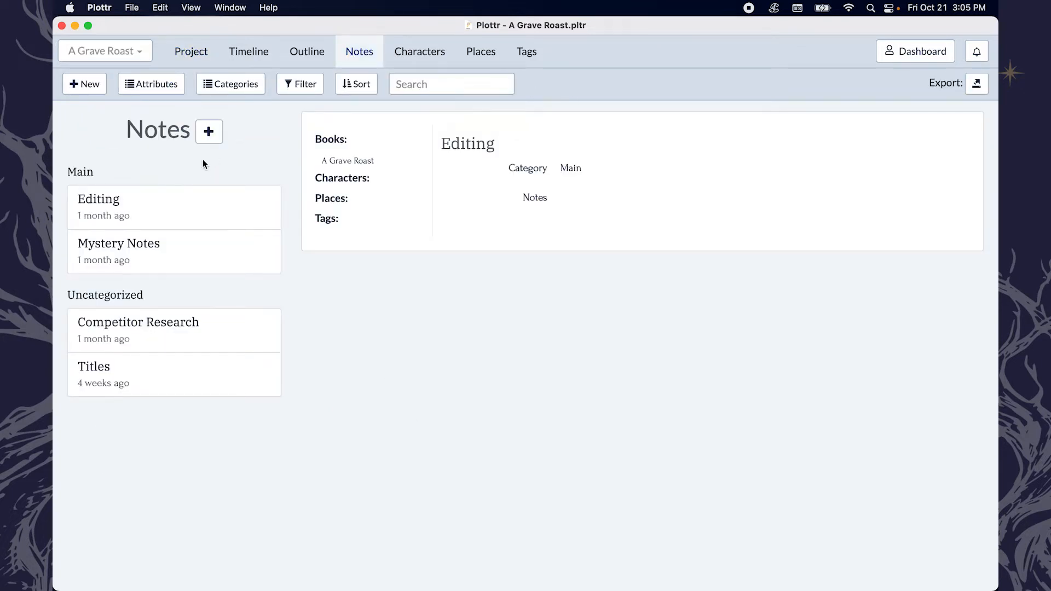
click(209, 132)
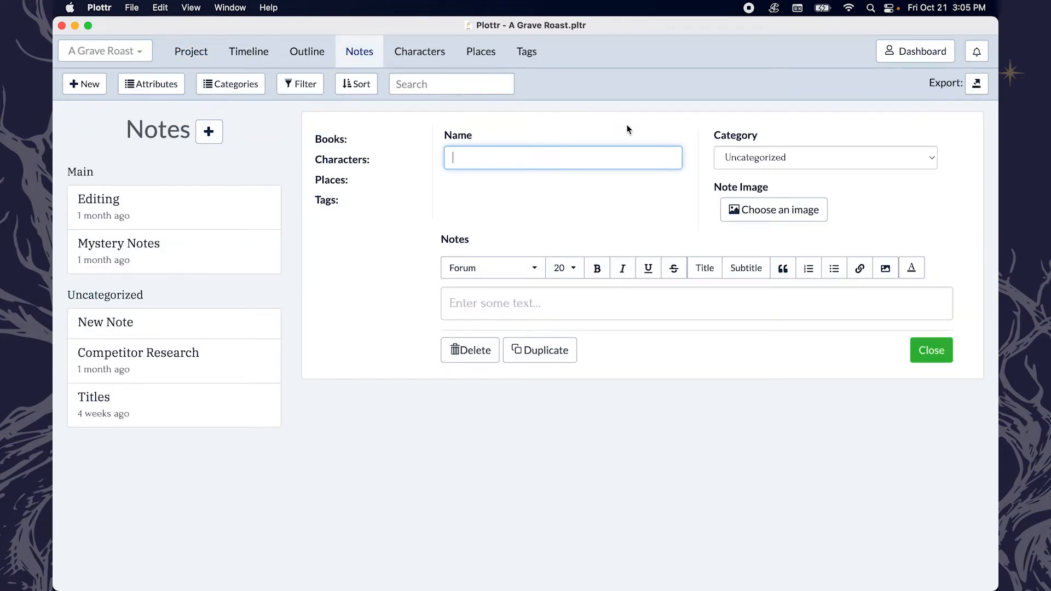
text(cxbjvlkzxjkvb)
key(BackSpace)
key(BackSpace)
key(BackSpace)
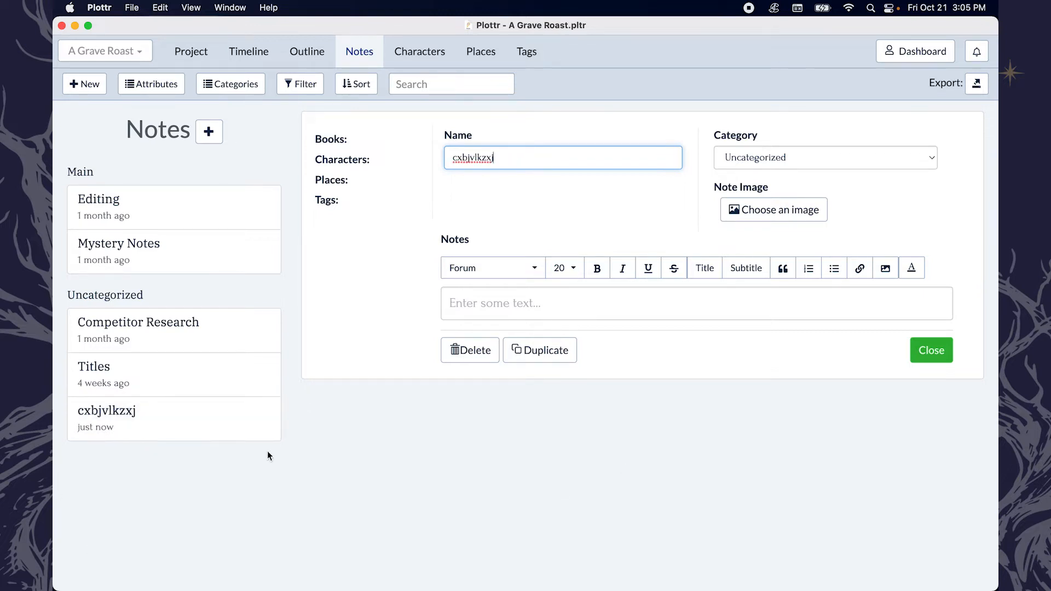
Step: Delete the placeholder note "cxbjvlkzxj" from the project's notes
click(266, 421)
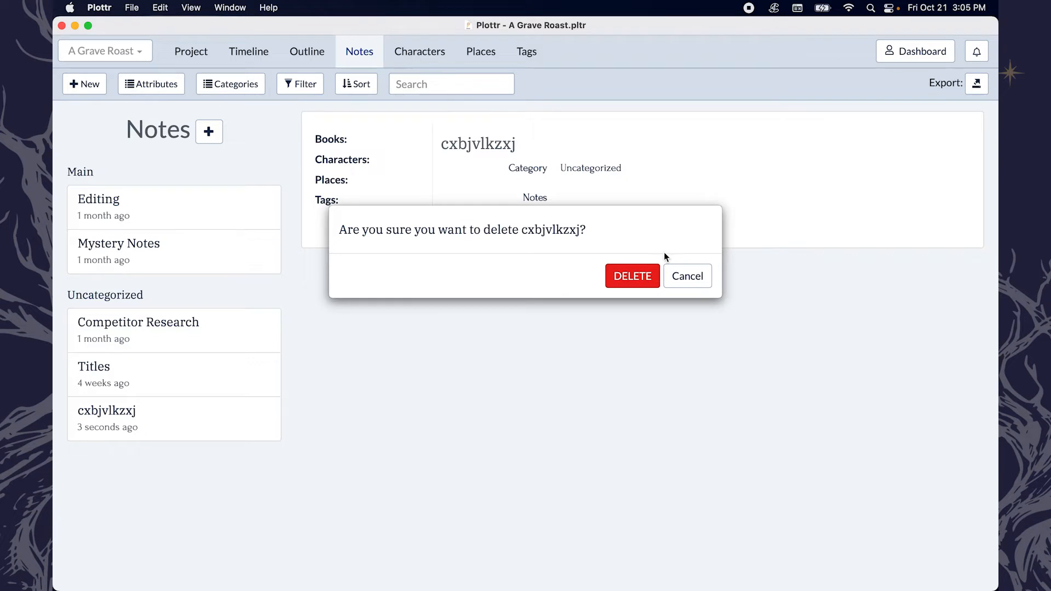
click(626, 278)
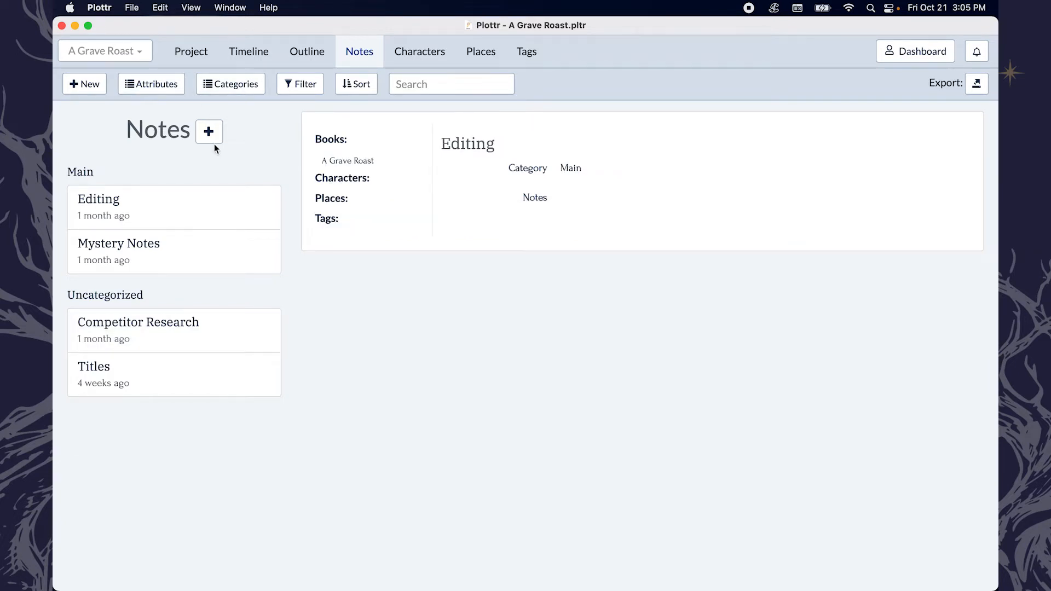
Step: Create a blank trial note, check its available categories, and delete it again
click(213, 140)
click(811, 164)
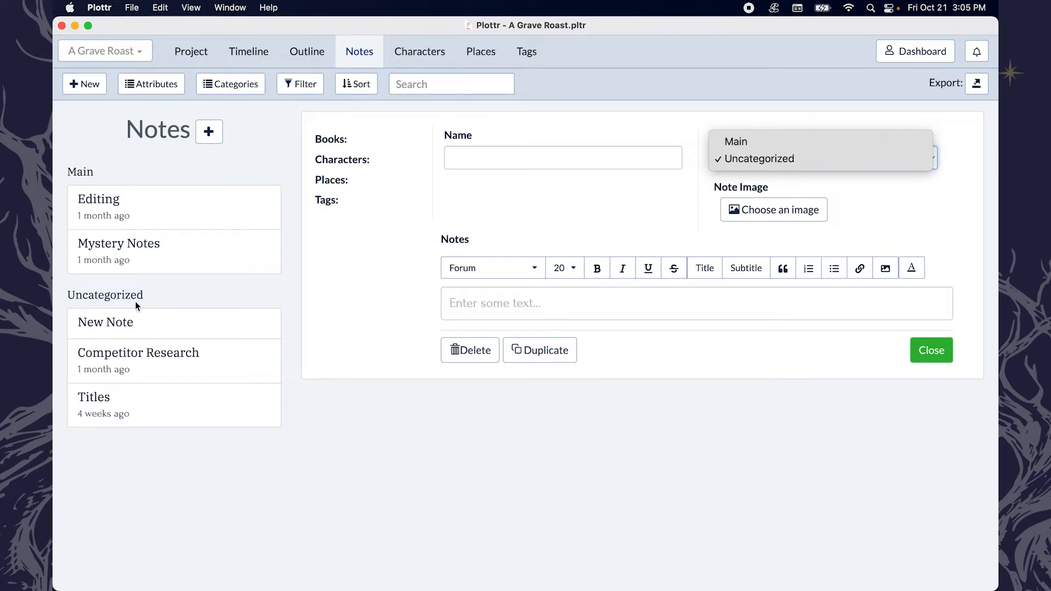
click(562, 226)
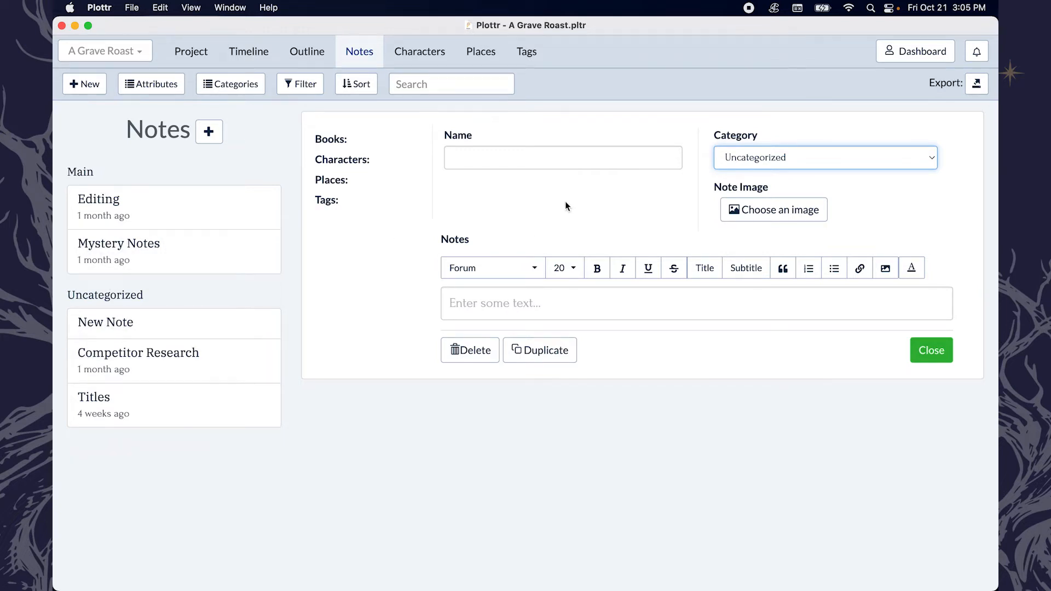
click(344, 510)
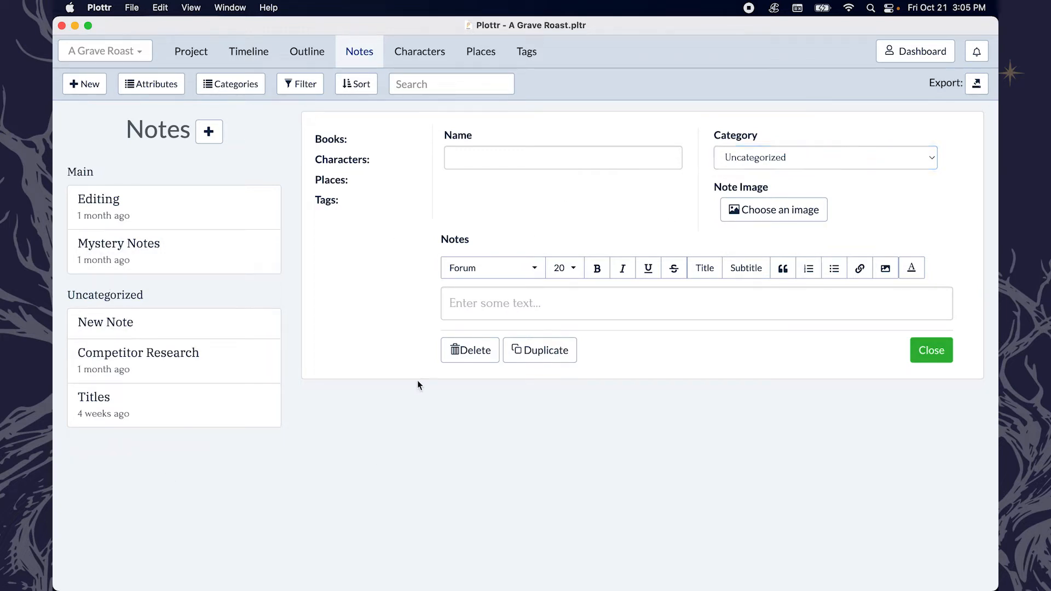
click(475, 349)
click(629, 342)
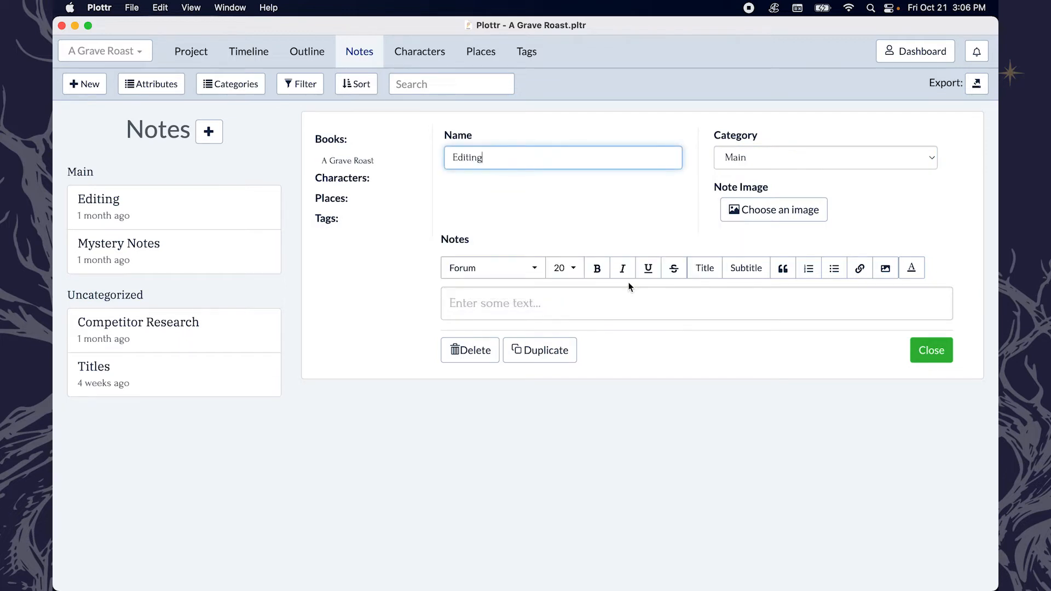
Step: Examine the Editing note and the mystery planning headings in the Mystery Notes note
click(209, 417)
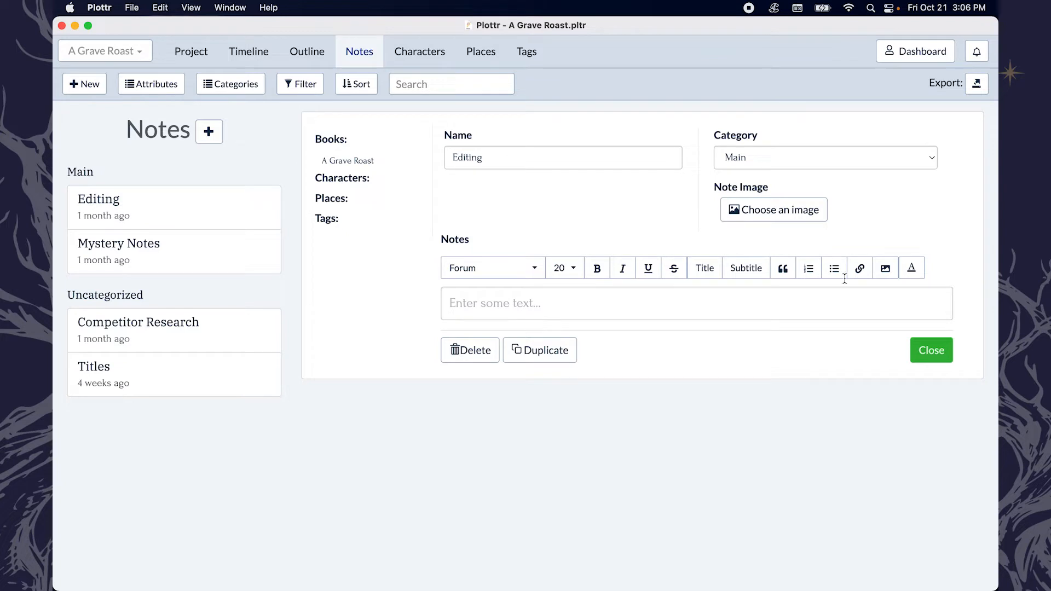
click(125, 255)
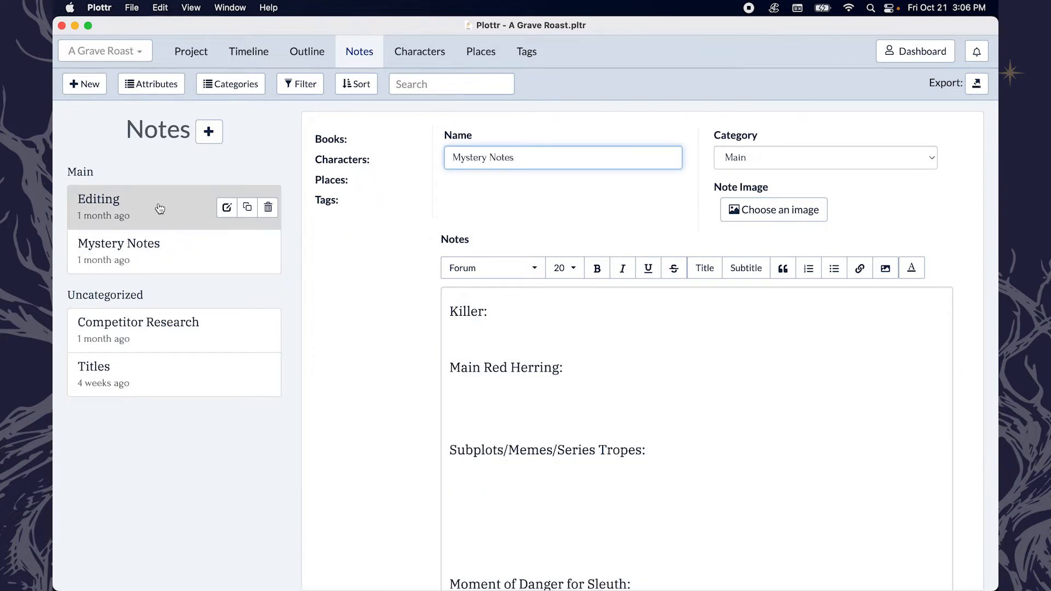
click(180, 212)
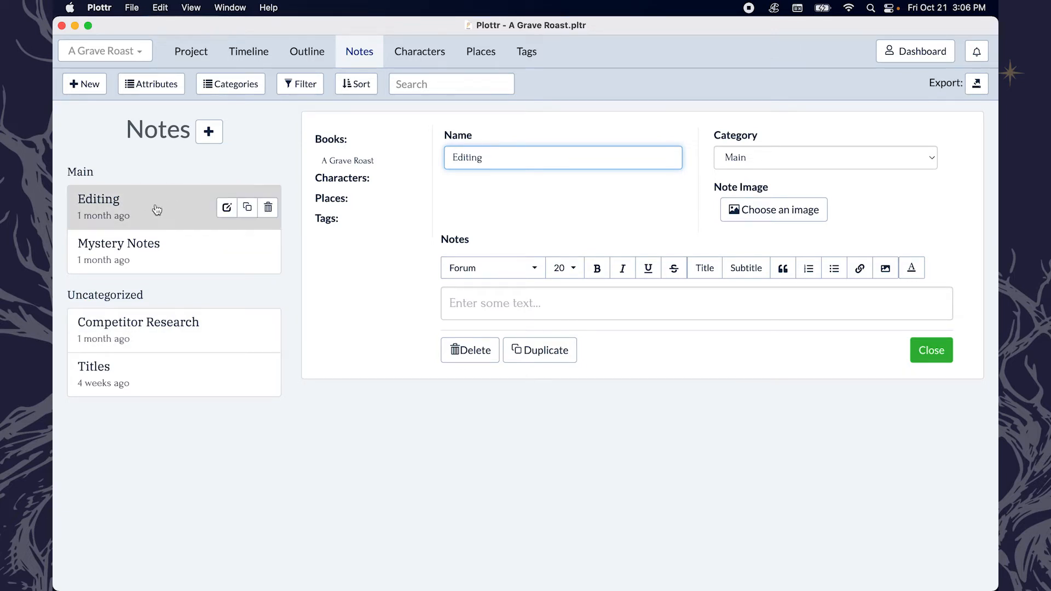
click(155, 248)
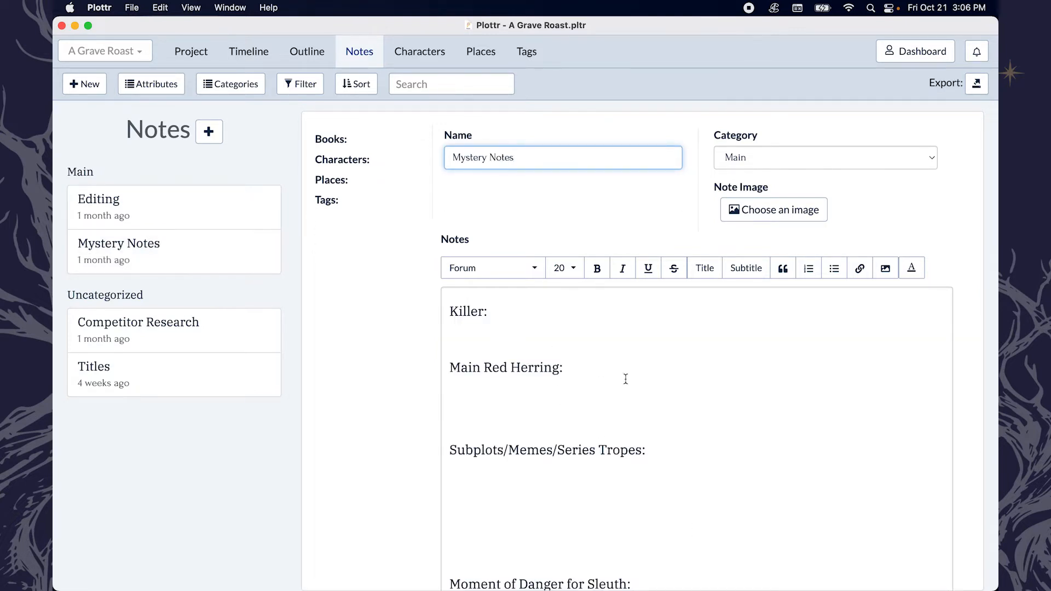
scroll(625, 378, down, 4)
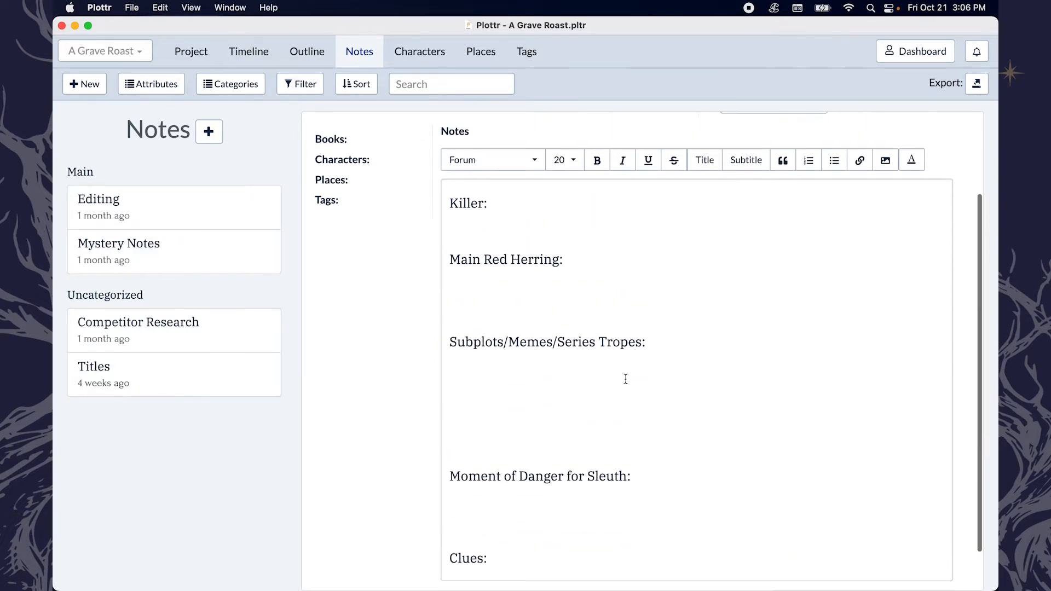
scroll(625, 378, up, 4)
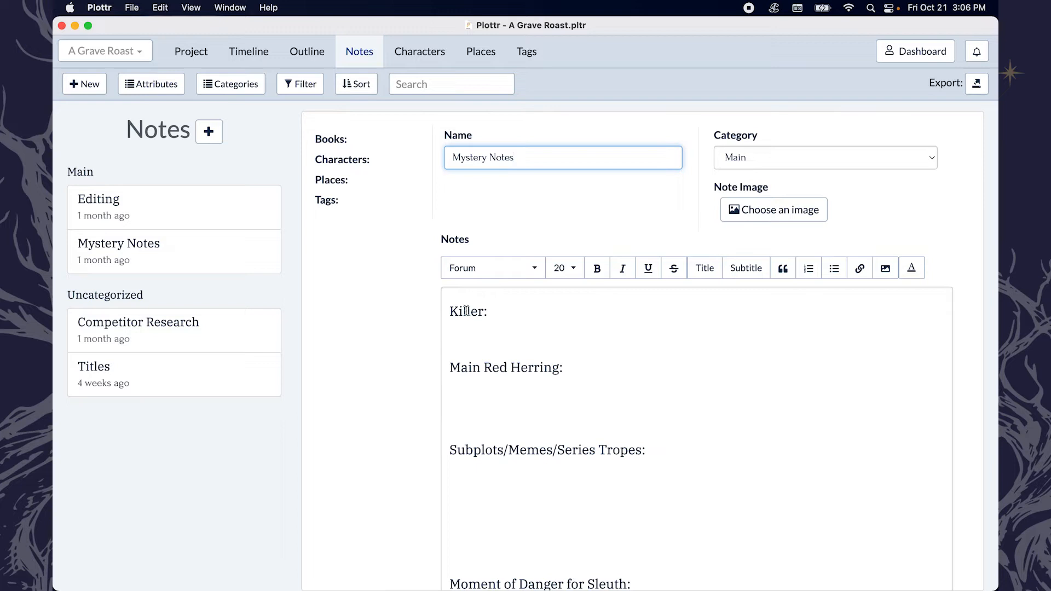
scroll(490, 418, down, 3)
scroll(628, 359, down, 2)
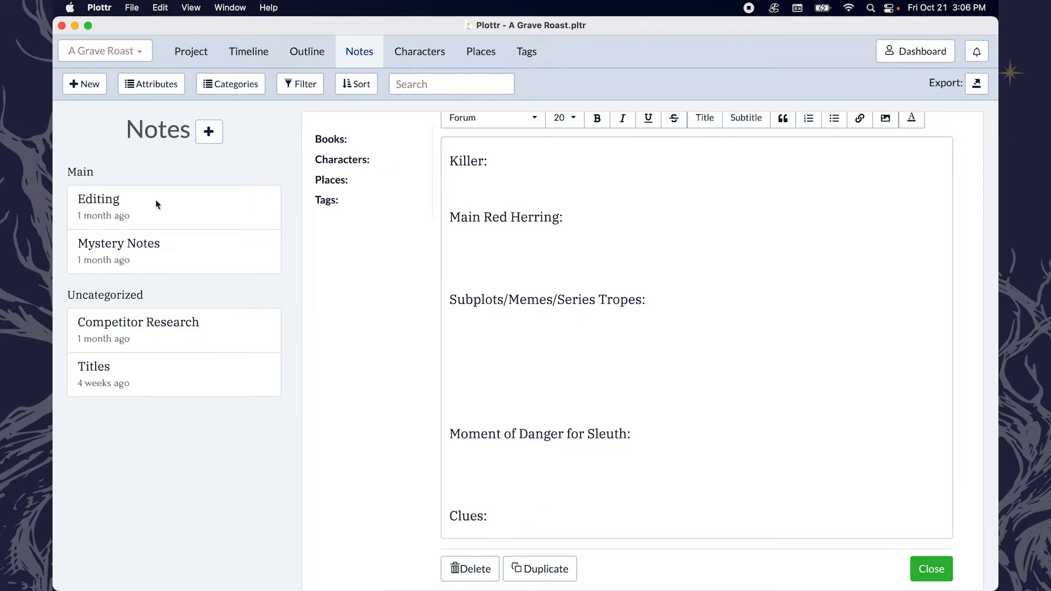
click(738, 375)
scroll(737, 375, up, 2)
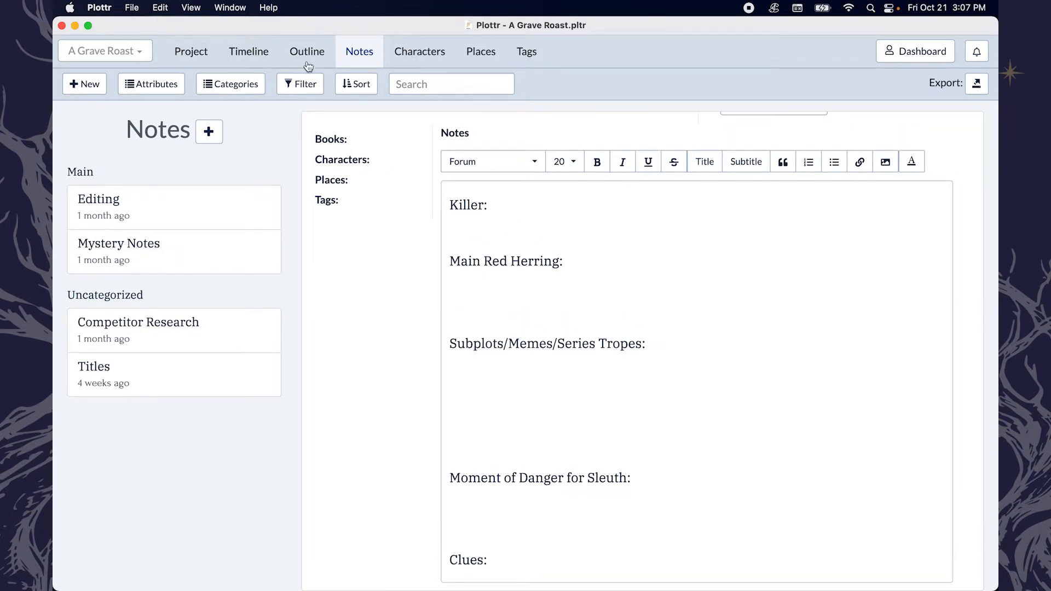
Step: Examine the book links in the Competitor Research note and the ideas in the Titles note, then return to the Editing note
click(147, 334)
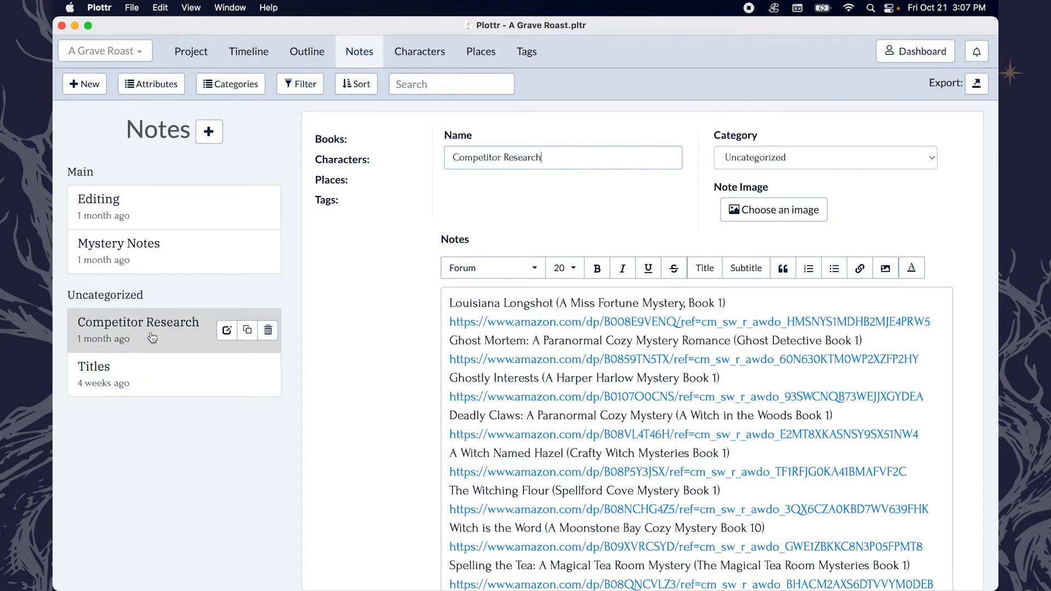
scroll(569, 509, down, 10)
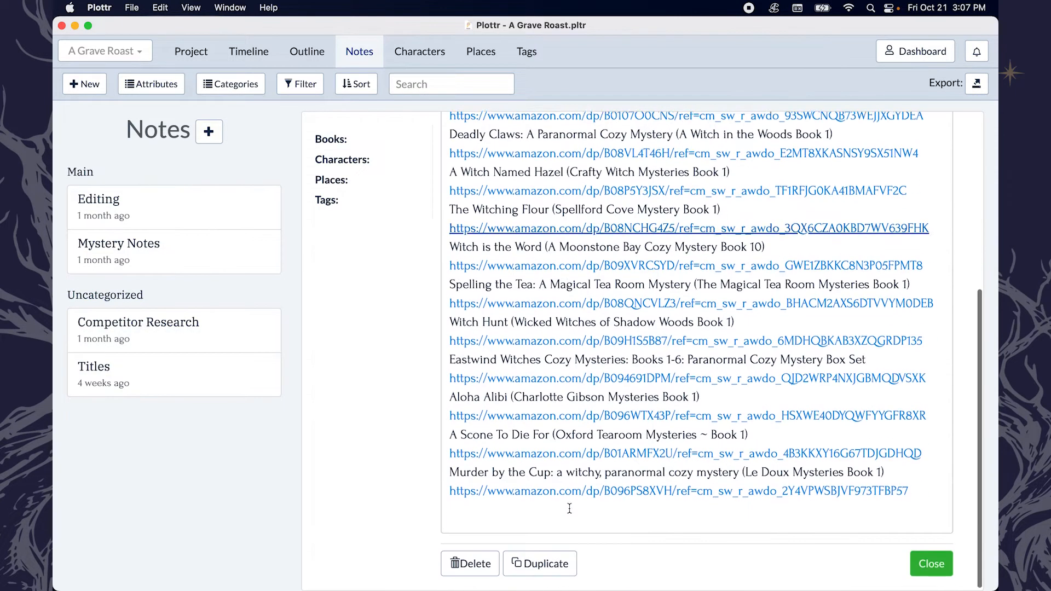
scroll(569, 509, up, 10)
scroll(569, 509, down, 4)
scroll(570, 509, down, 5)
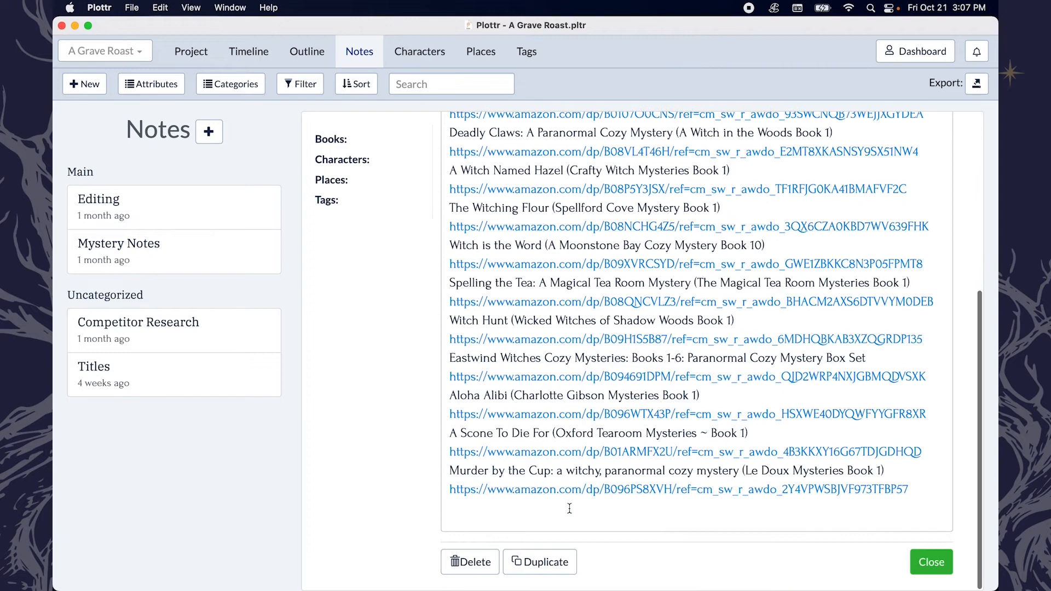
click(157, 369)
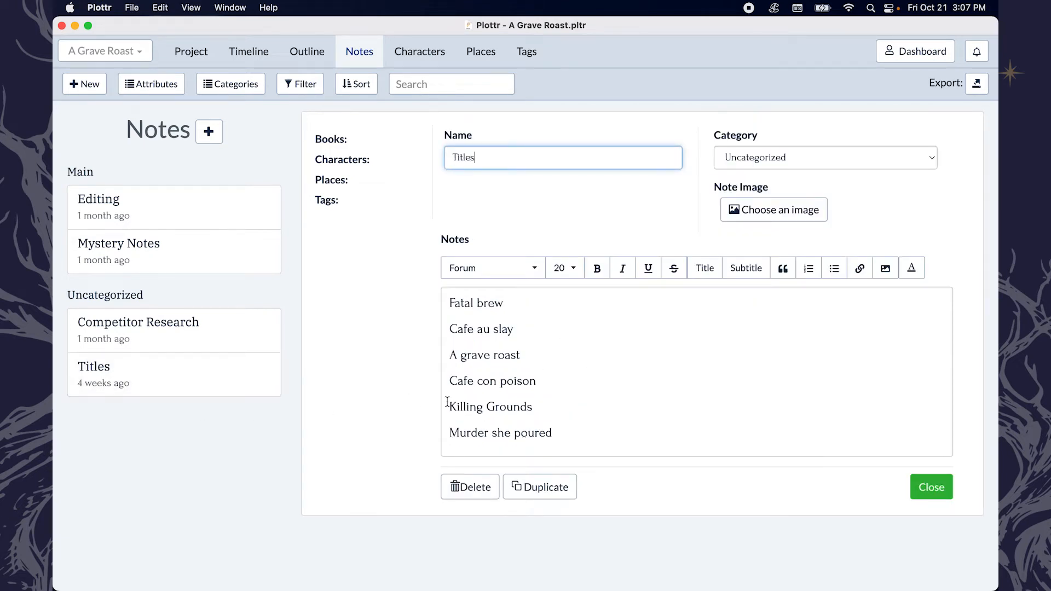
click(157, 202)
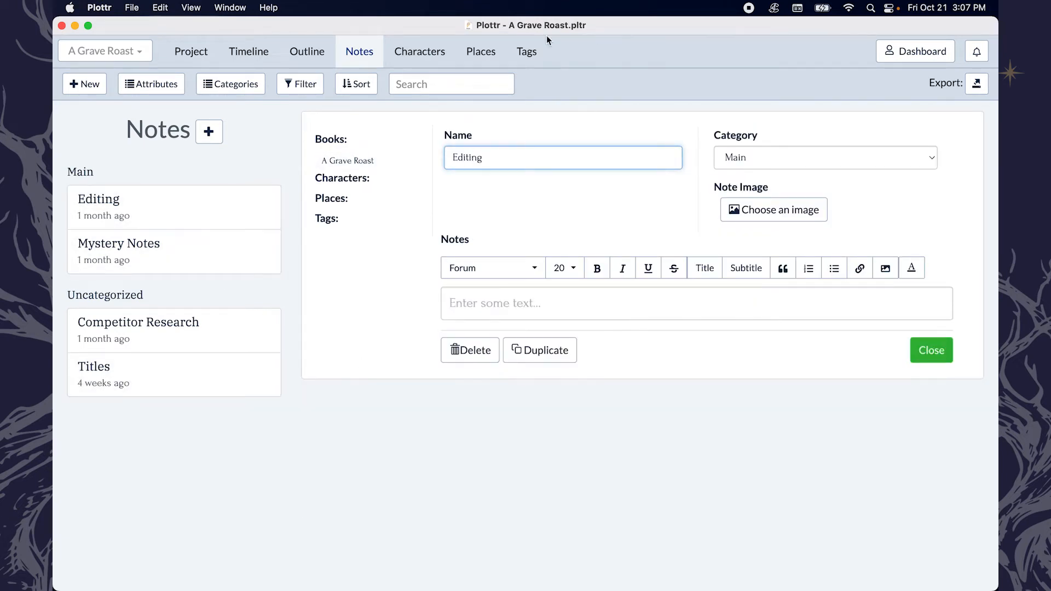
Step: Review the project's series and book overview, and open the main character's profile for editing
click(433, 62)
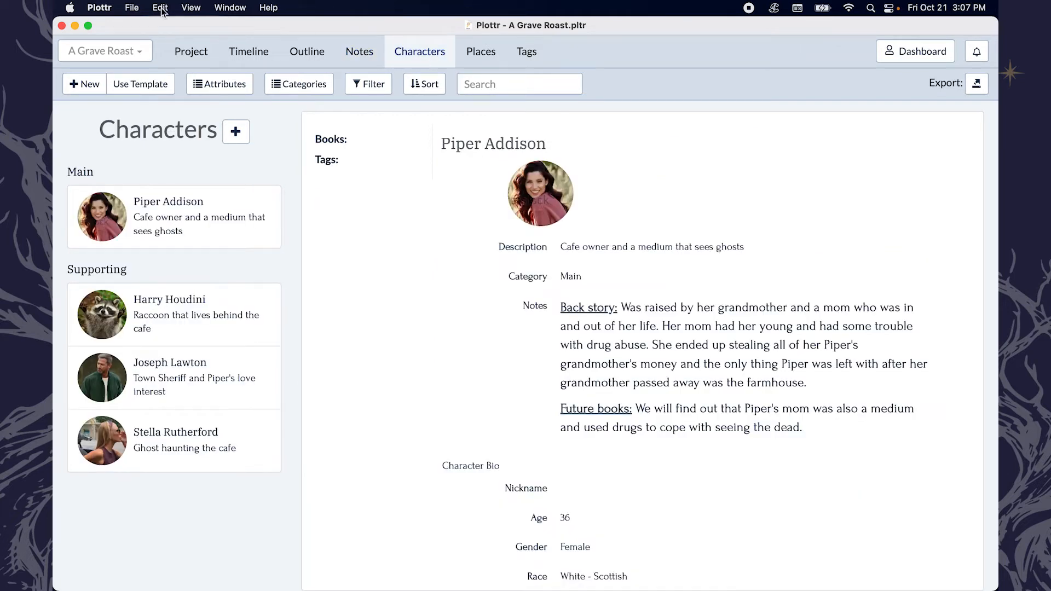
click(186, 53)
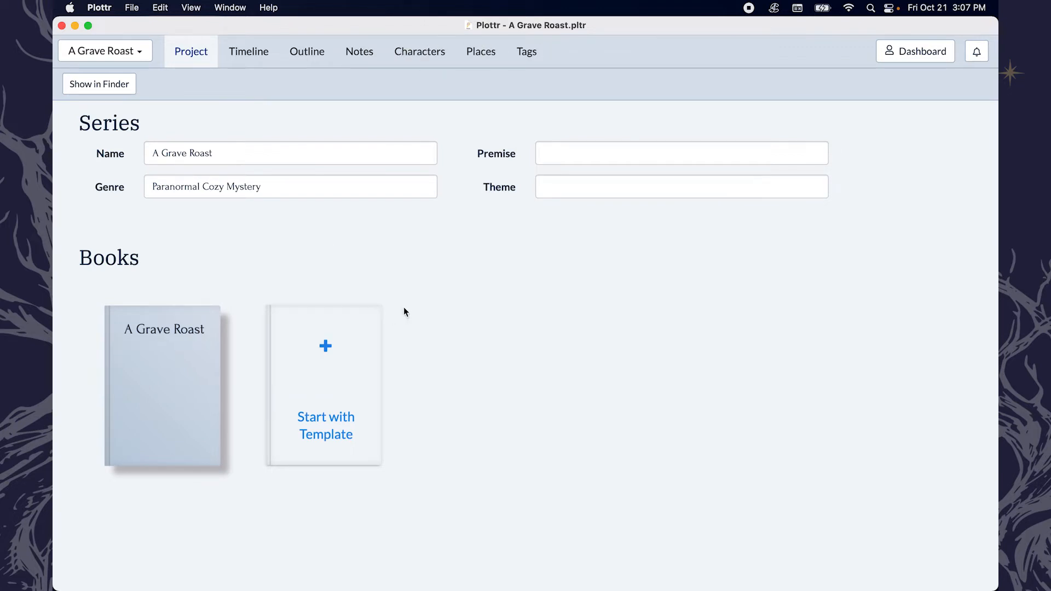
mouse_move(151, 356)
click(432, 55)
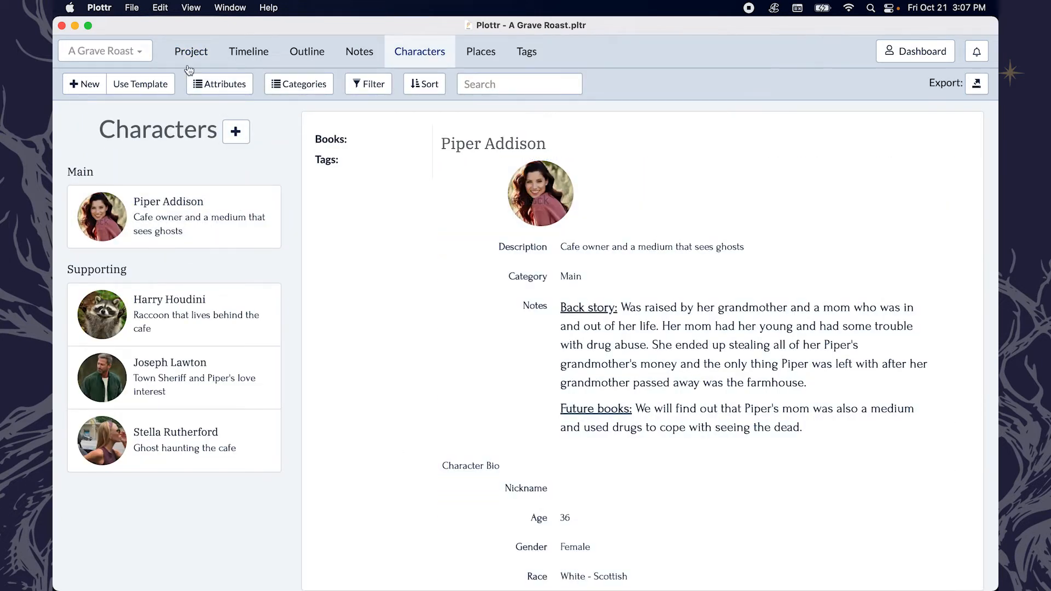
click(191, 56)
click(448, 53)
click(721, 217)
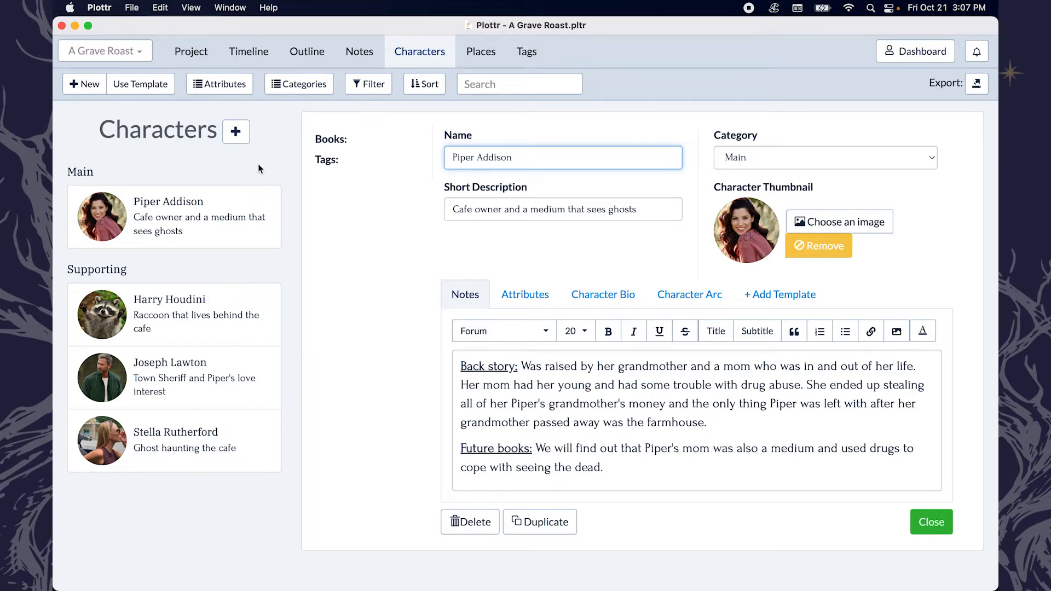
Step: Add a new character, enter the character's name, and set the category to Supporting
click(235, 131)
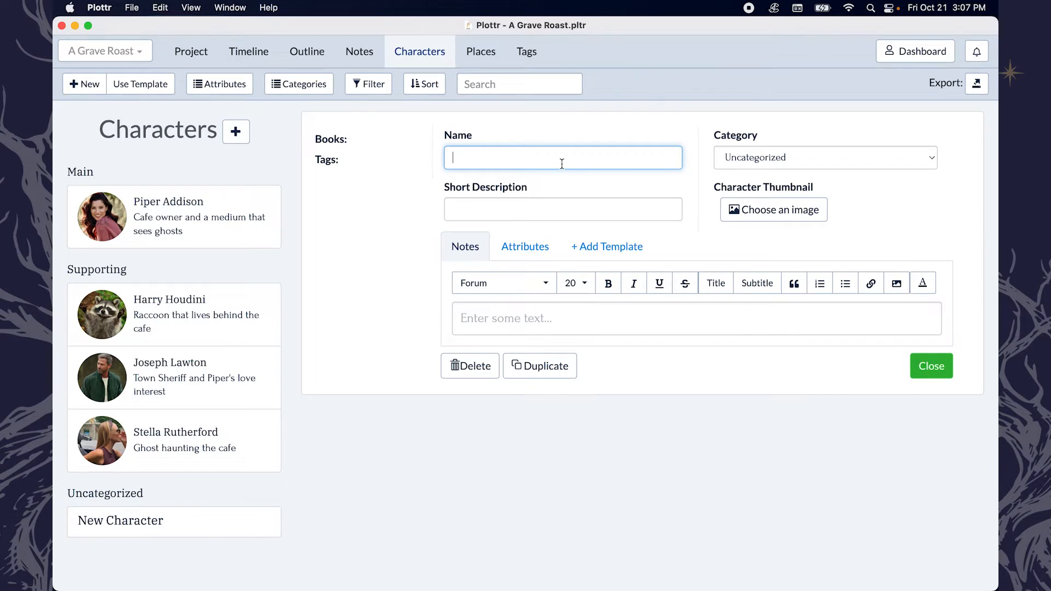
text(Christine)
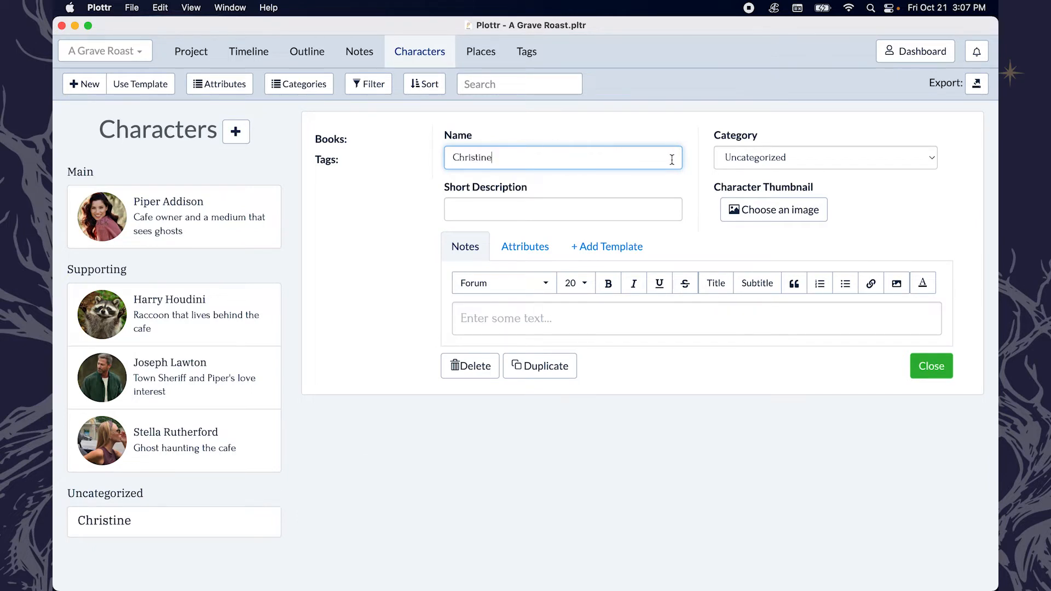
click(780, 167)
click(806, 171)
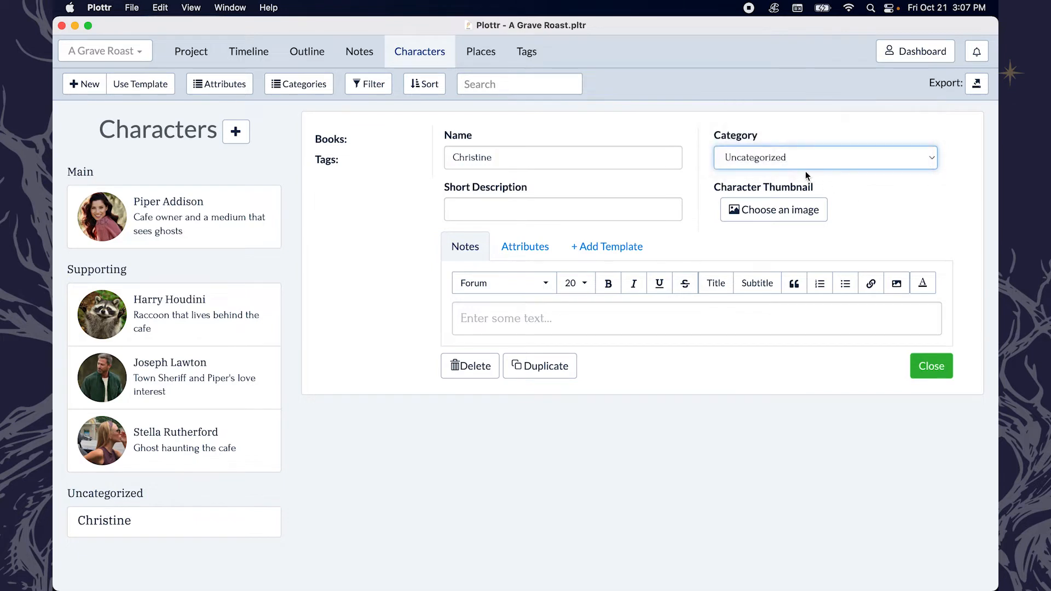
click(786, 158)
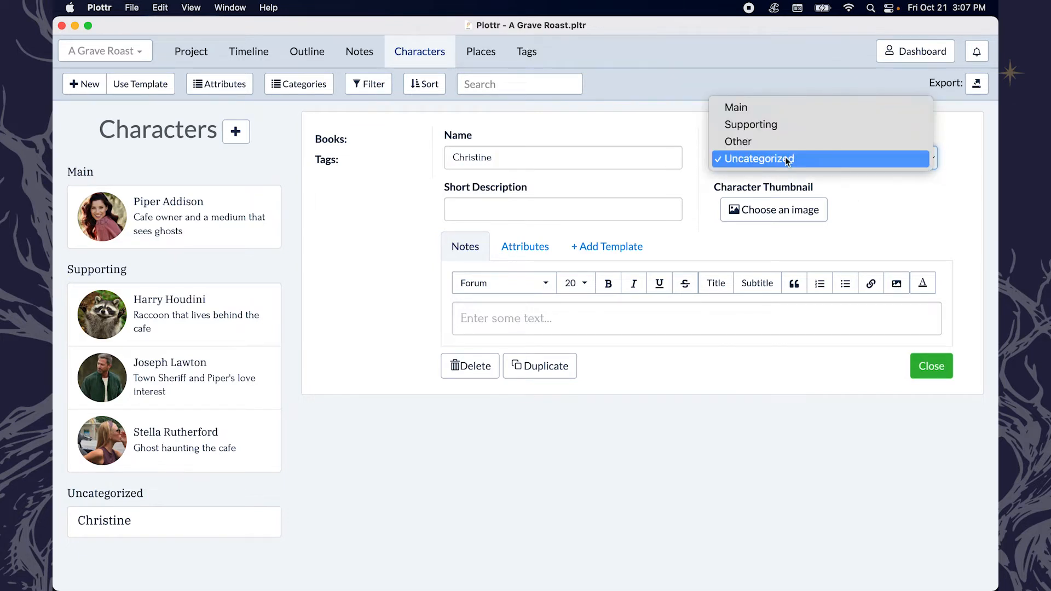
click(744, 130)
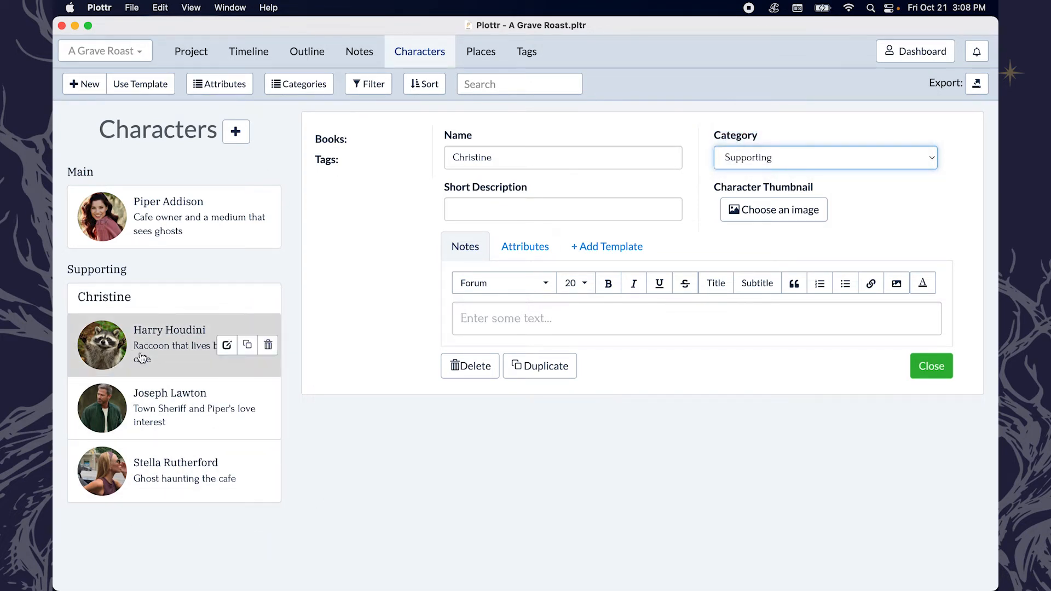
mouse_move(153, 301)
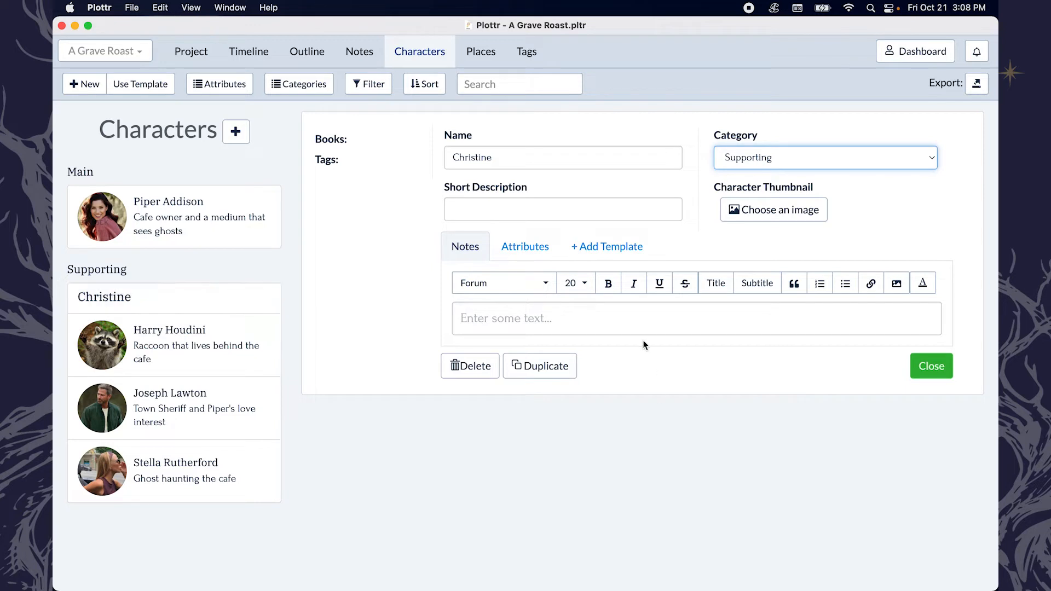
mouse_move(215, 335)
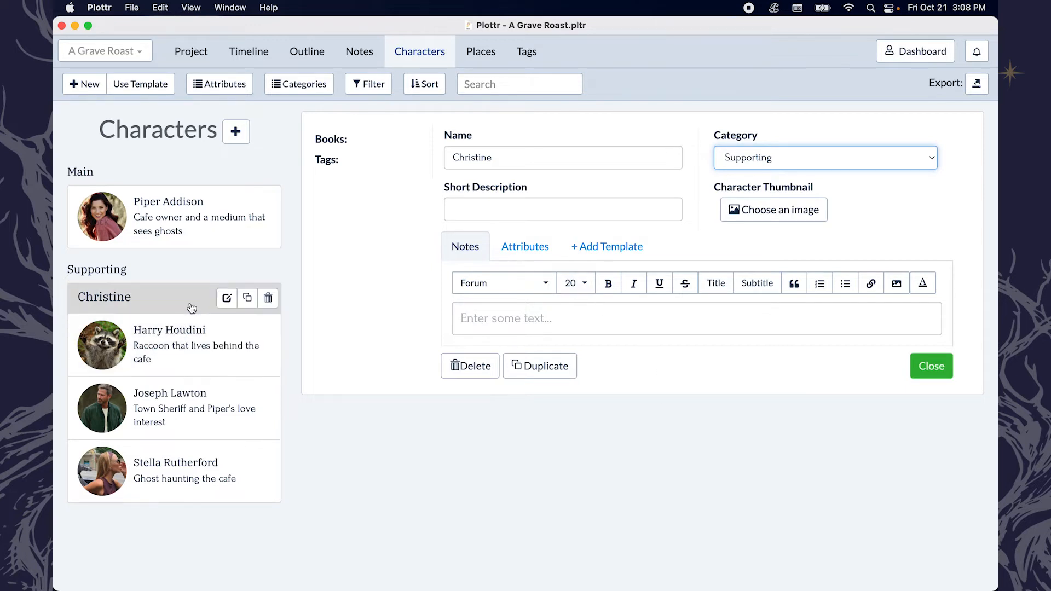
Step: Give the new character a short description as the main character's best friend and the notes "what she likes. where she lives. etc"
click(533, 211)
text(Pi)
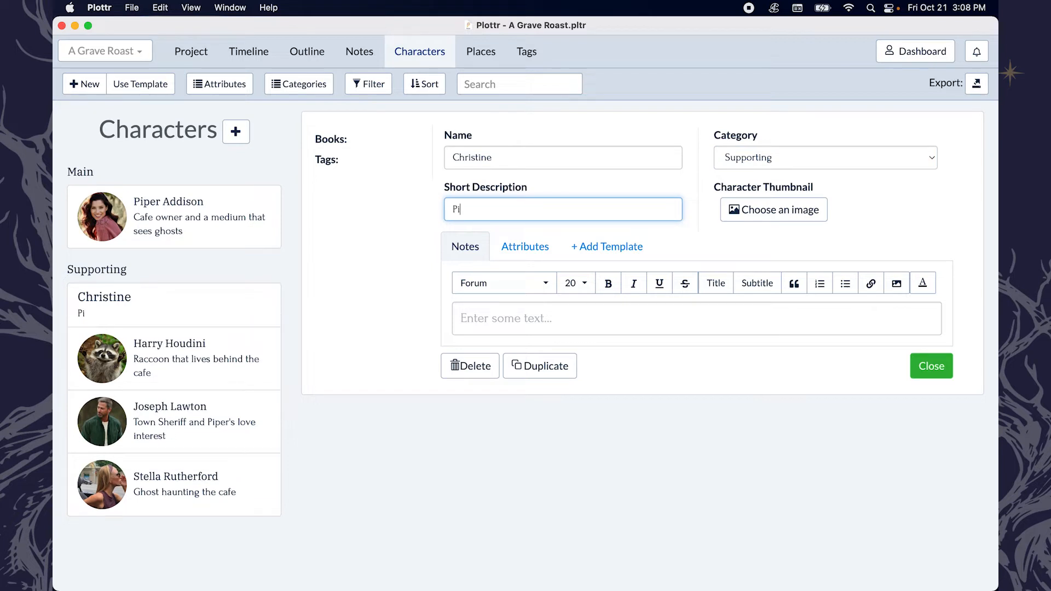
text(eper's best friend)
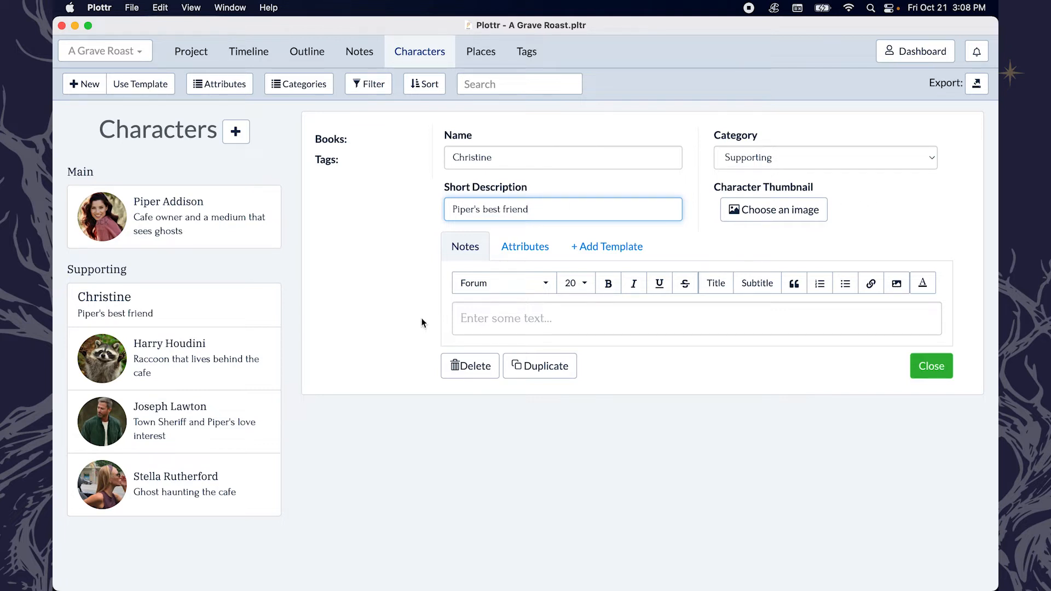
click(492, 315)
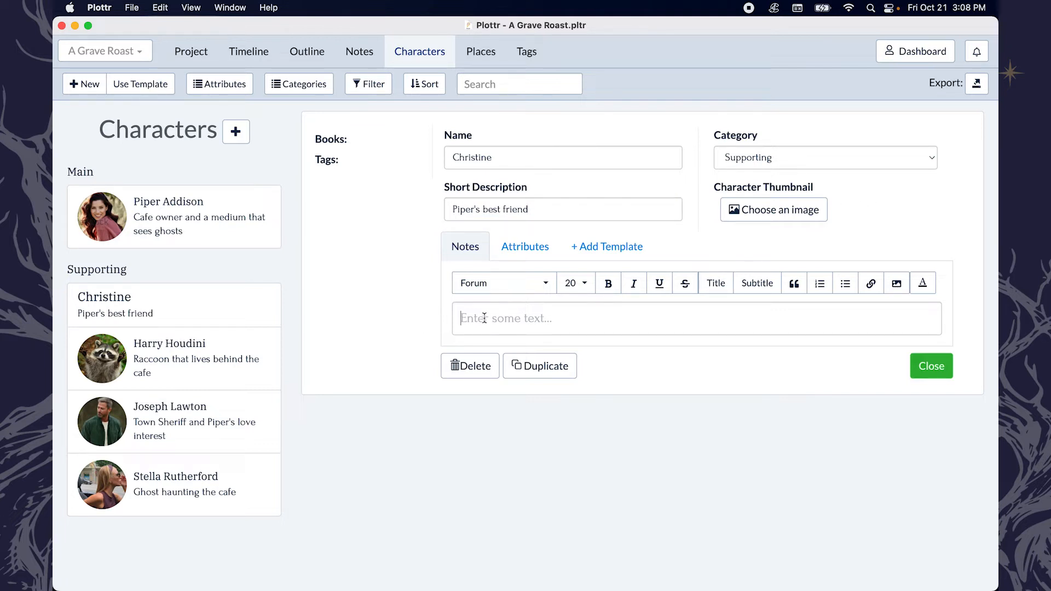
text(what she l)
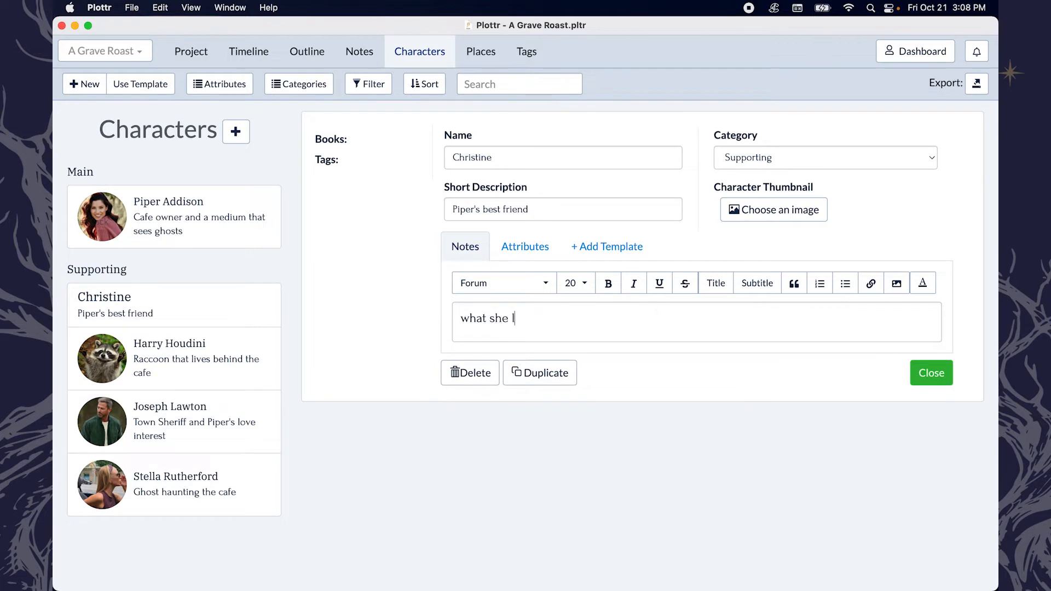
text(ikes. where she lives. etc.)
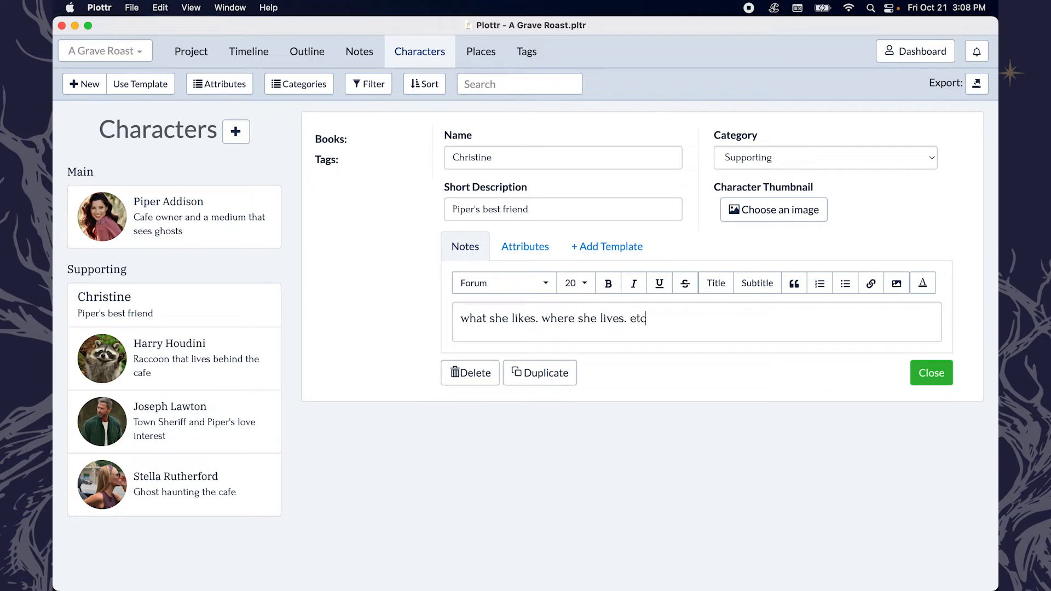
Step: Browse the starter templates that can be added to the new supporting character's attributes
click(538, 255)
click(592, 252)
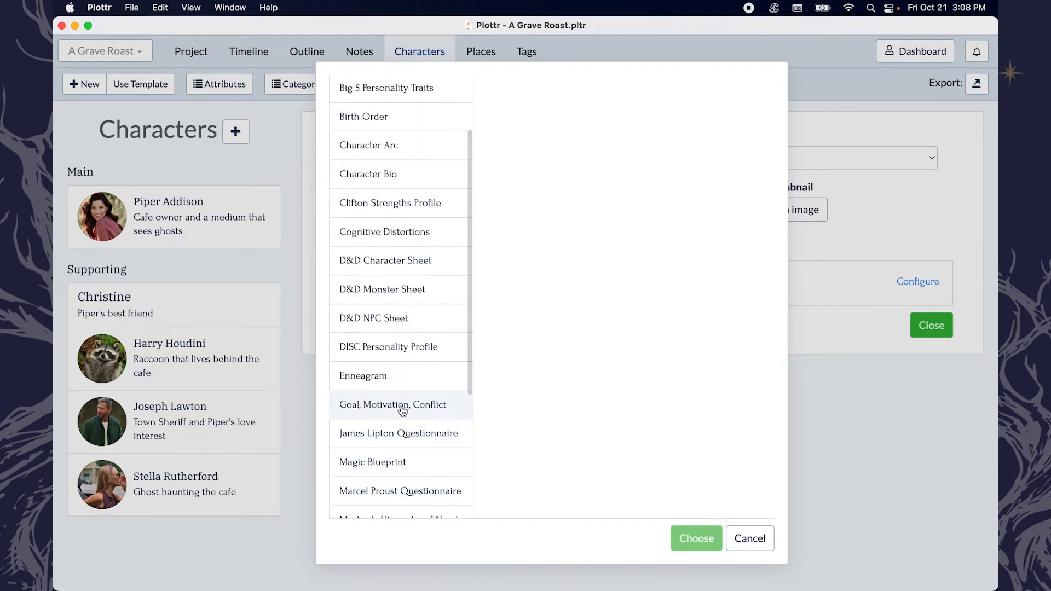
scroll(403, 409, down, 3)
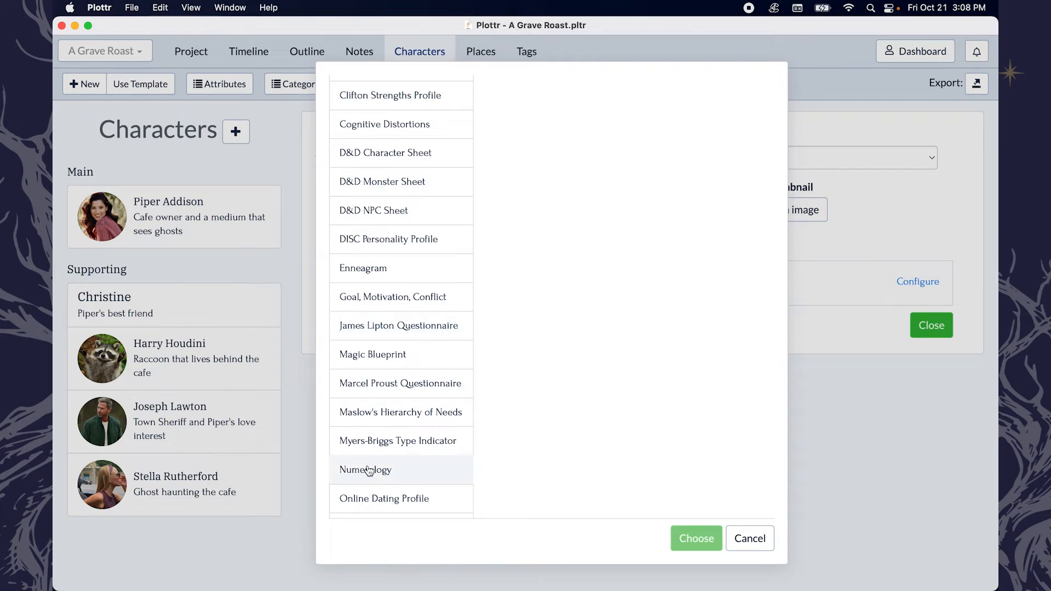
scroll(376, 474, down, 3)
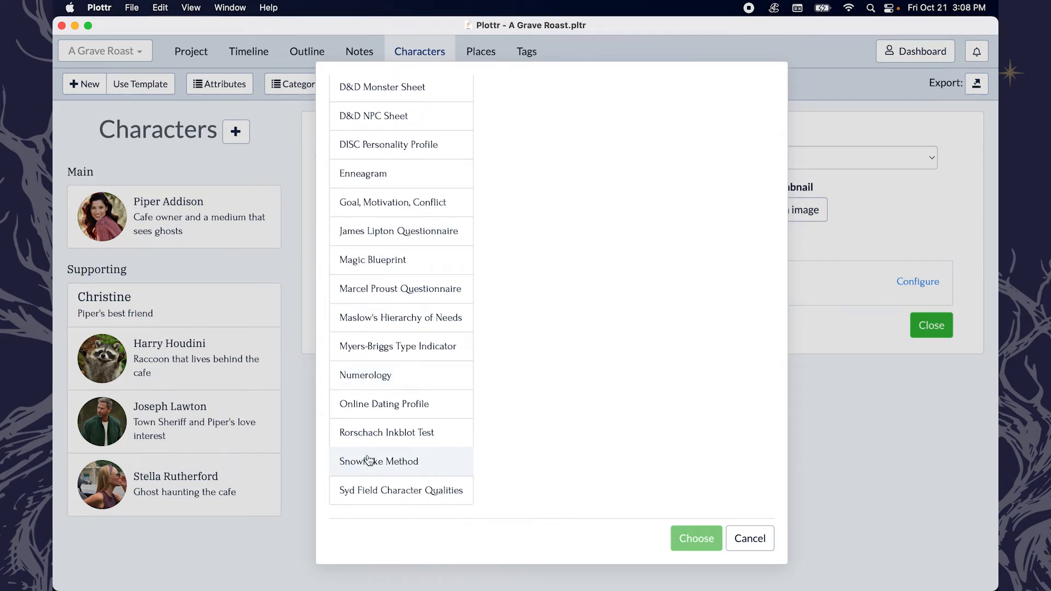
scroll(368, 460, up, 8)
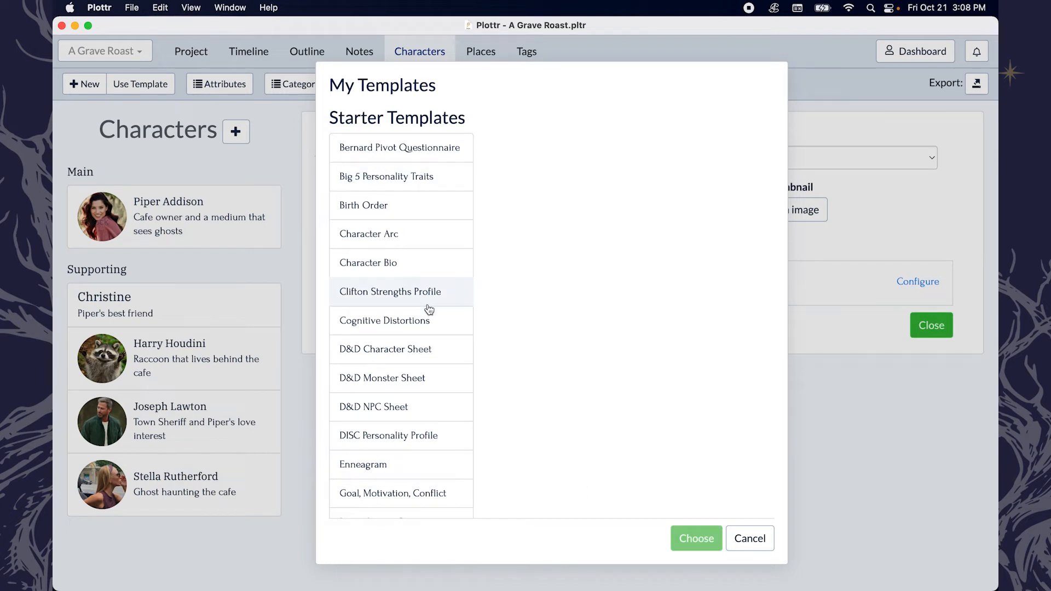
Step: Preview the Character Arc, Character Bio and Goal, Motivation, Conflict templates, then leave the template chooser without adding one
click(389, 235)
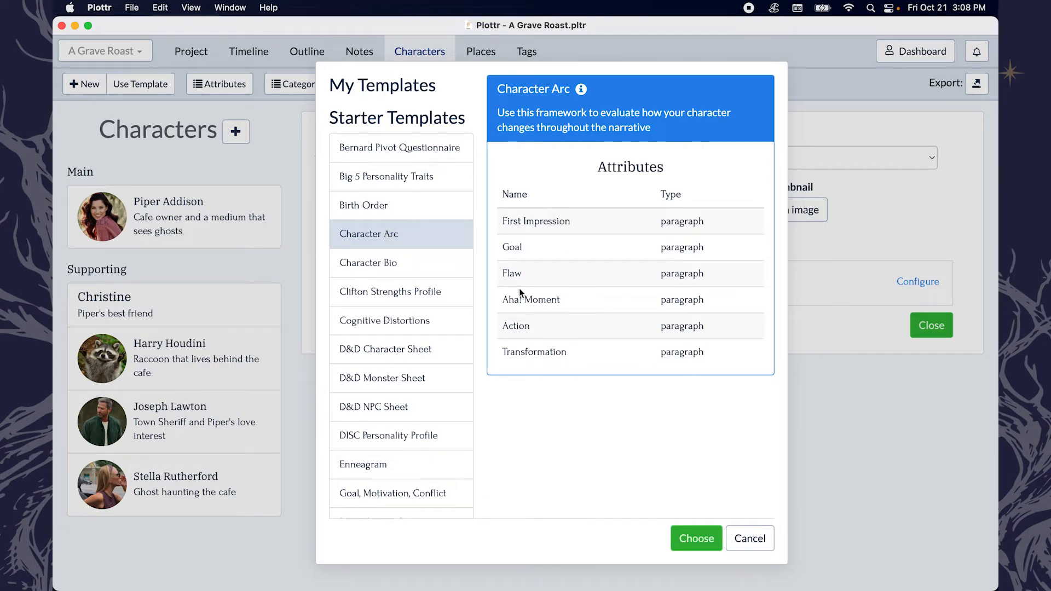
click(417, 265)
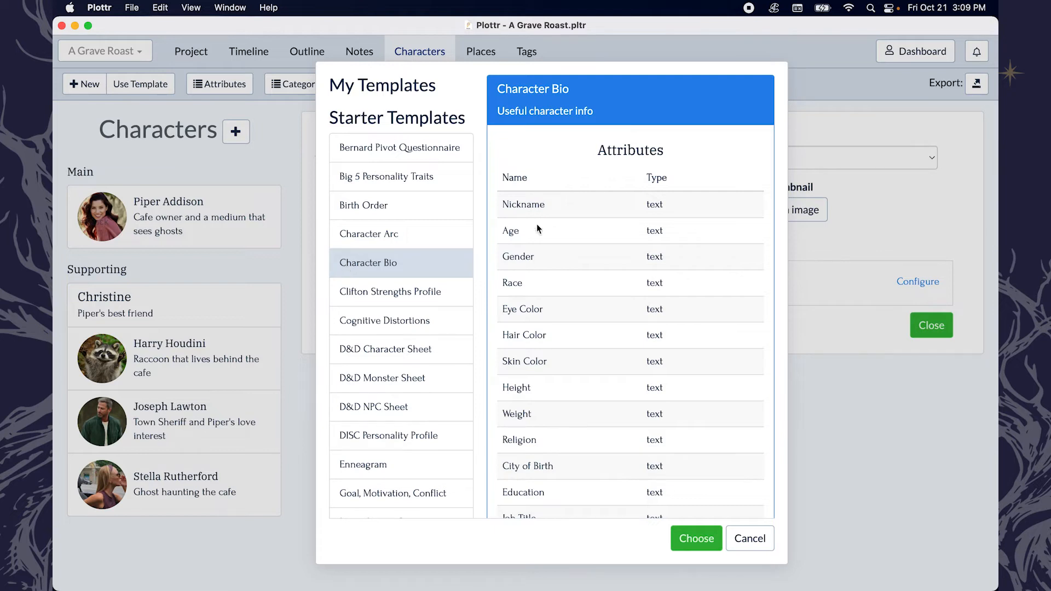
scroll(553, 366, down, 3)
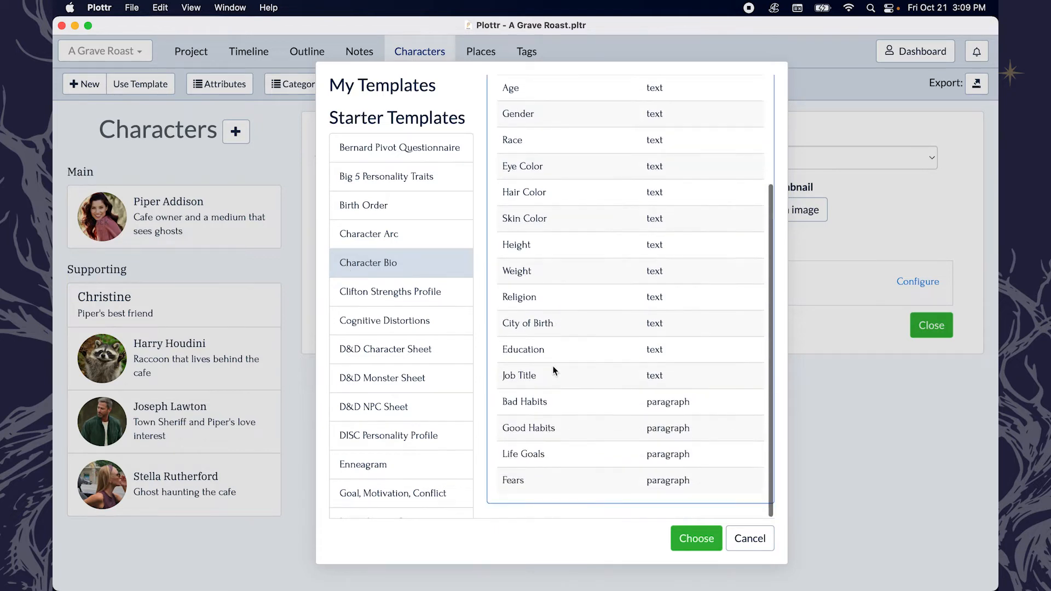
scroll(420, 346, down, 2)
scroll(419, 346, down, 5)
scroll(420, 346, down, 1)
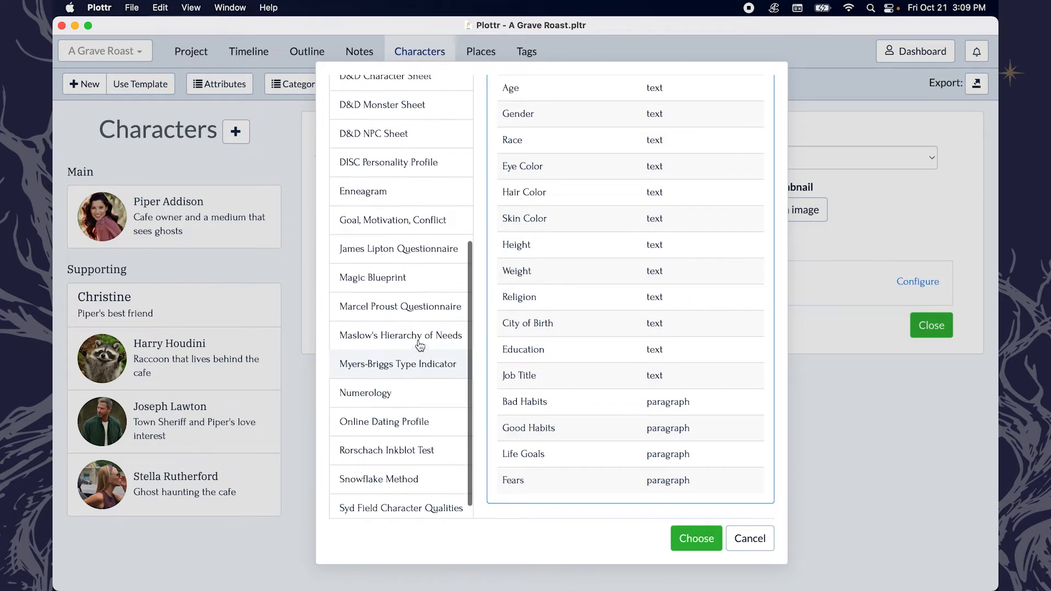
scroll(420, 346, up, 1)
click(411, 245)
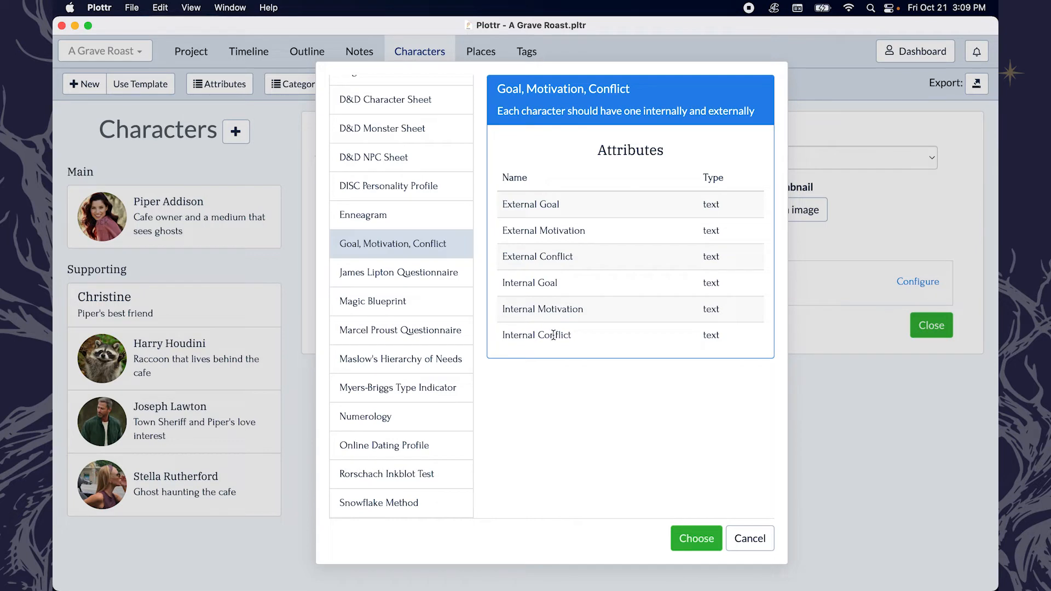
click(742, 535)
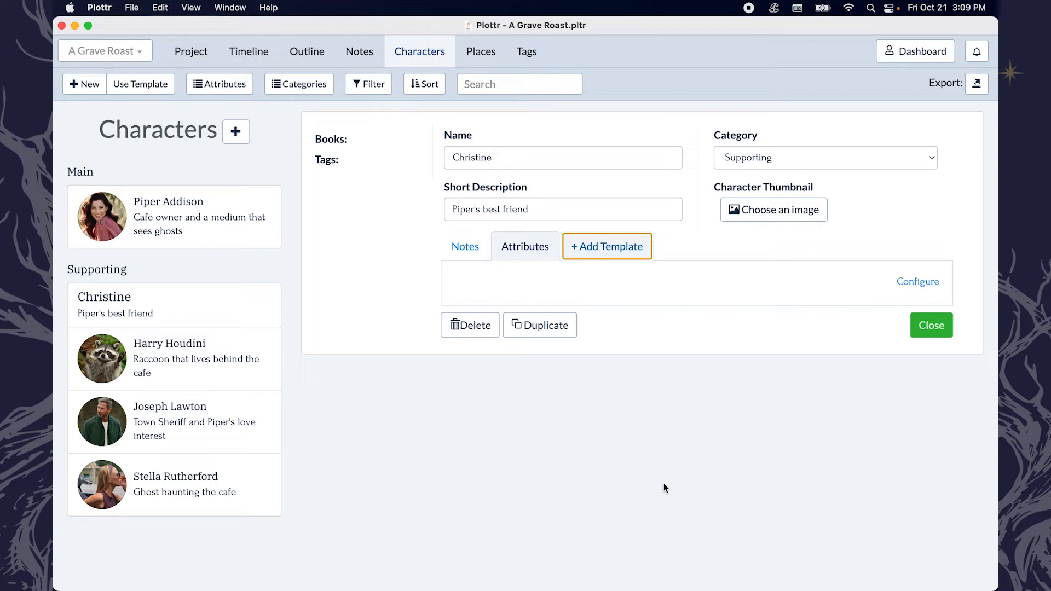
Step: Open the main character's profile and review all the fields of its Character Bio template
click(164, 232)
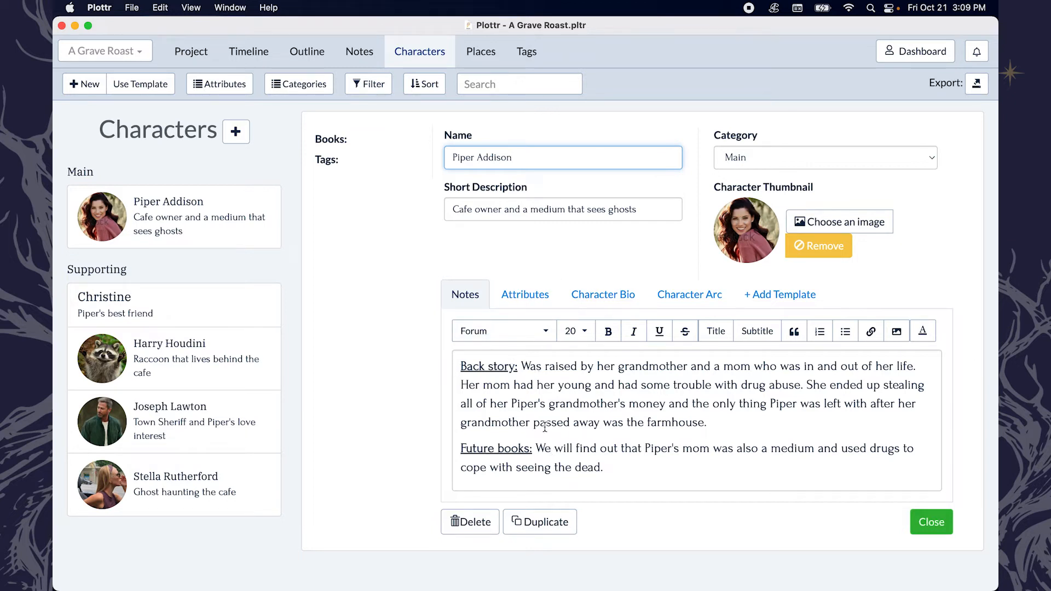
click(593, 303)
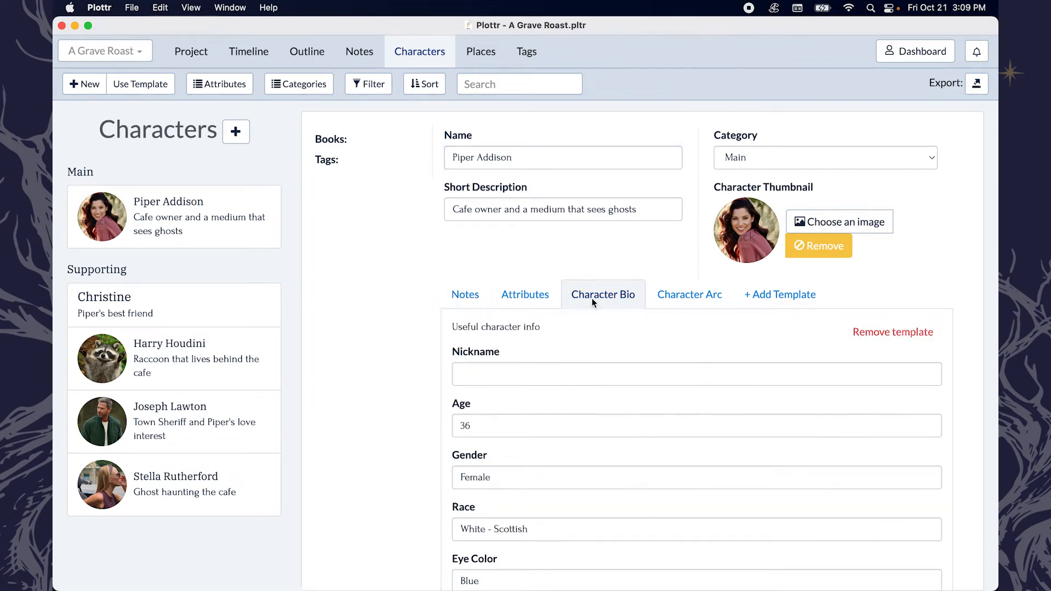
scroll(572, 411, down, 1)
scroll(572, 412, down, 15)
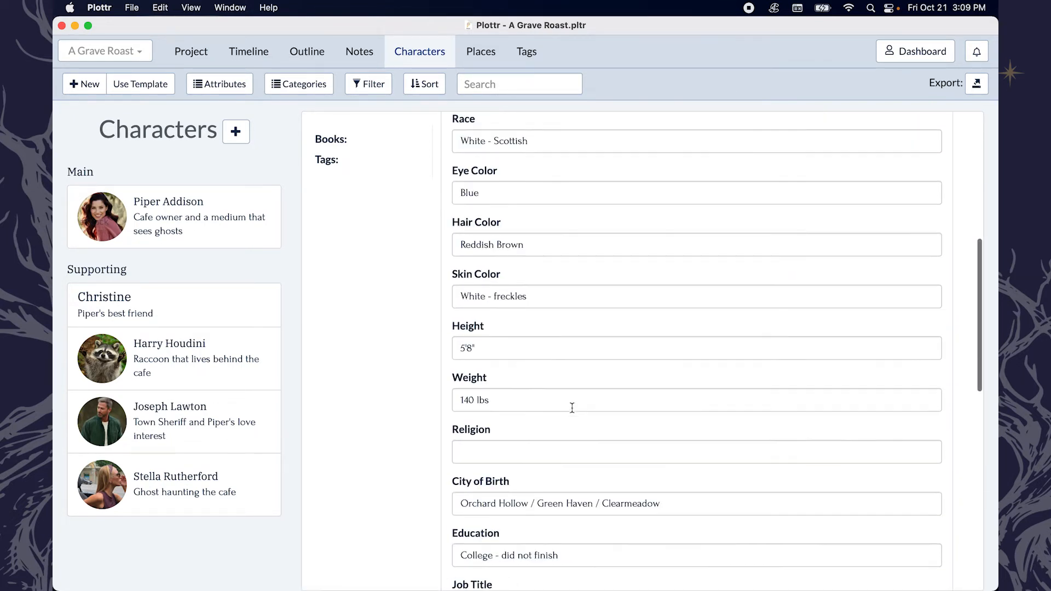
scroll(573, 411, down, 4)
scroll(573, 411, up, 20)
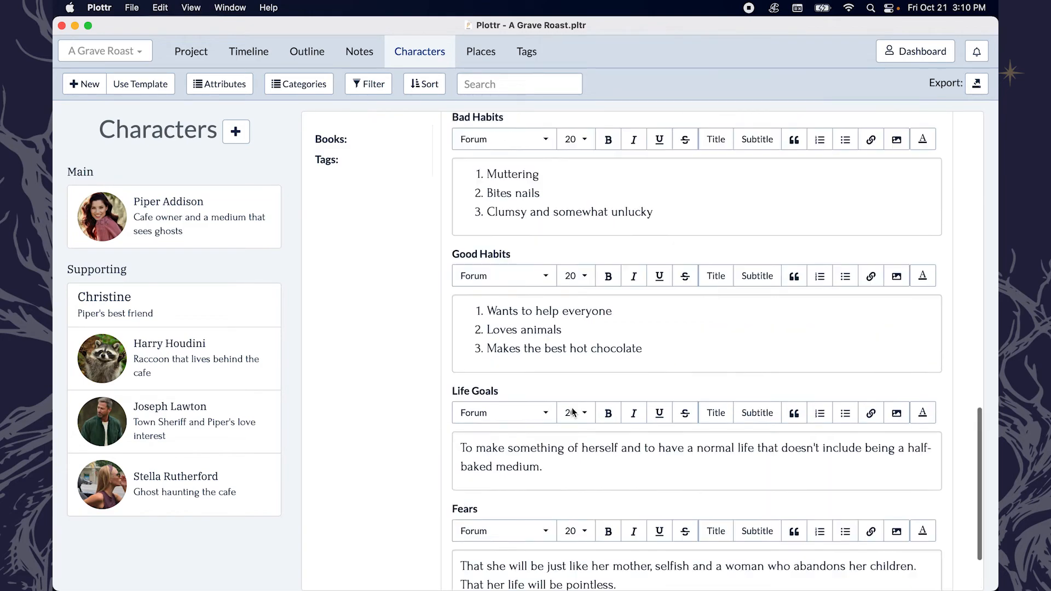
Step: Review the main character's Character Arc template from First Impression onward, then return to the profile's notes
click(684, 296)
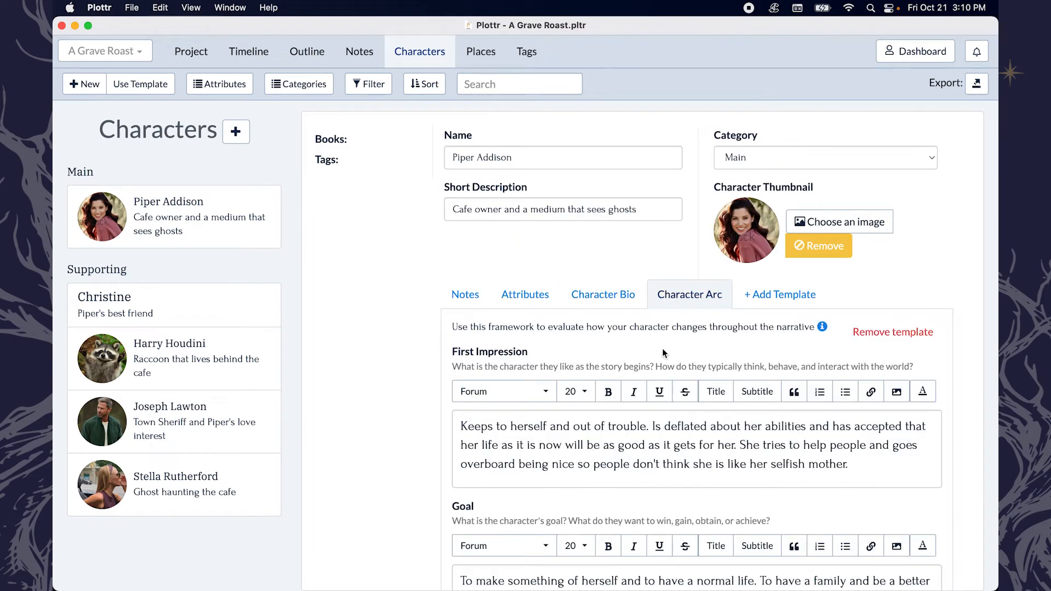
scroll(617, 468, down, 15)
scroll(617, 468, down, 5)
scroll(617, 468, up, 20)
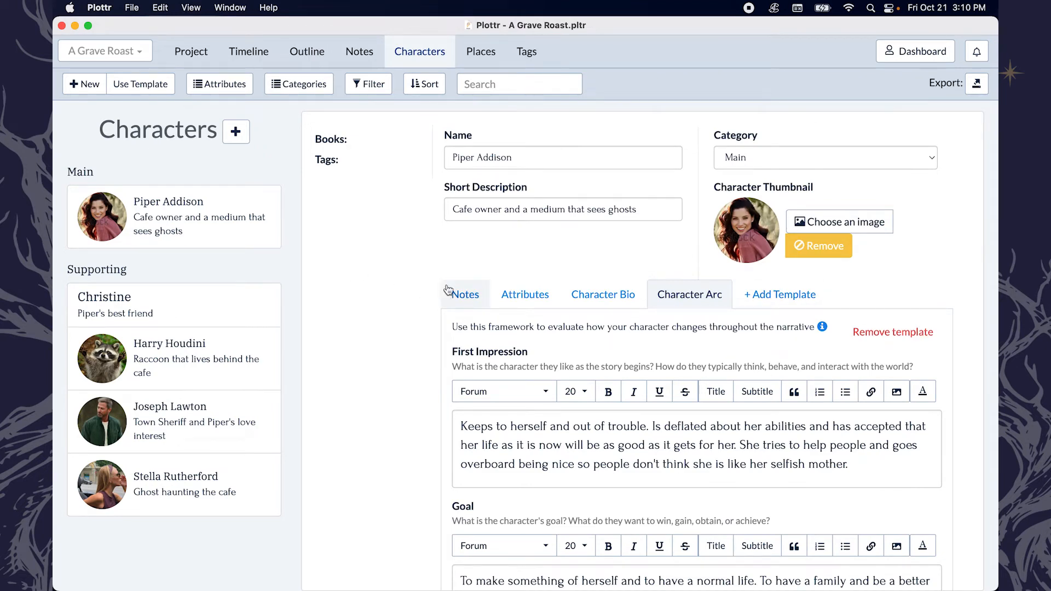
click(461, 295)
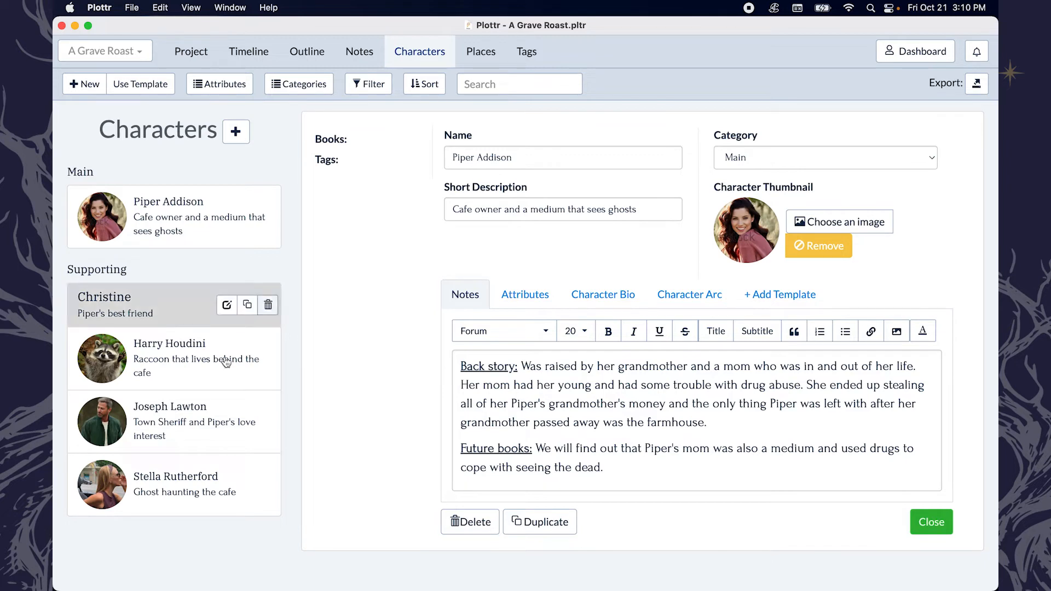
Step: Delete the supporting character described as the main character's best friend
click(271, 306)
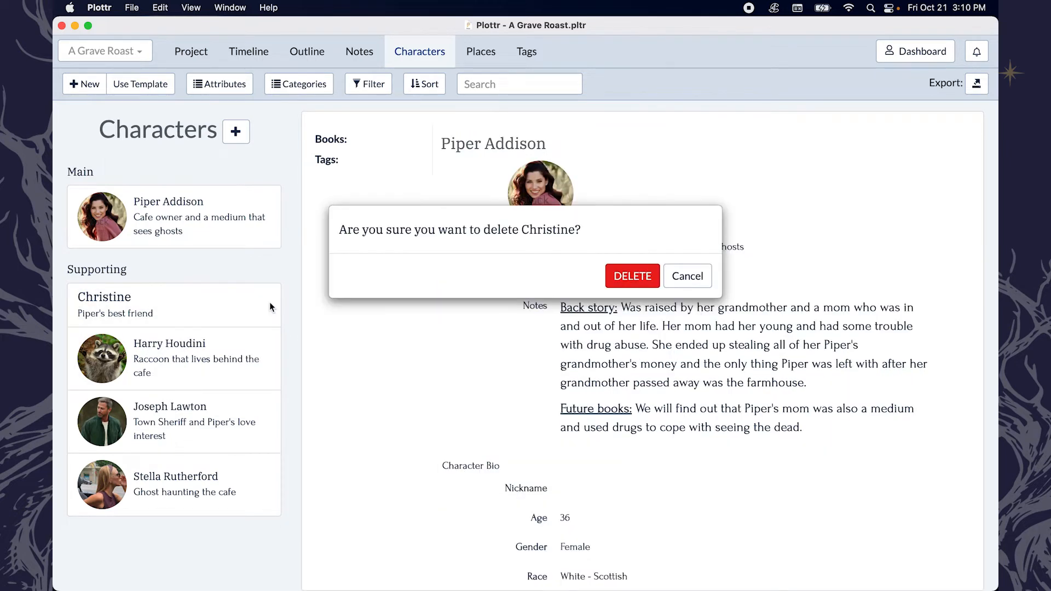
click(630, 280)
Step: Review the profiles of the raccoon, town sheriff and ghost supporting characters, ending on the sheriff's profile
click(175, 322)
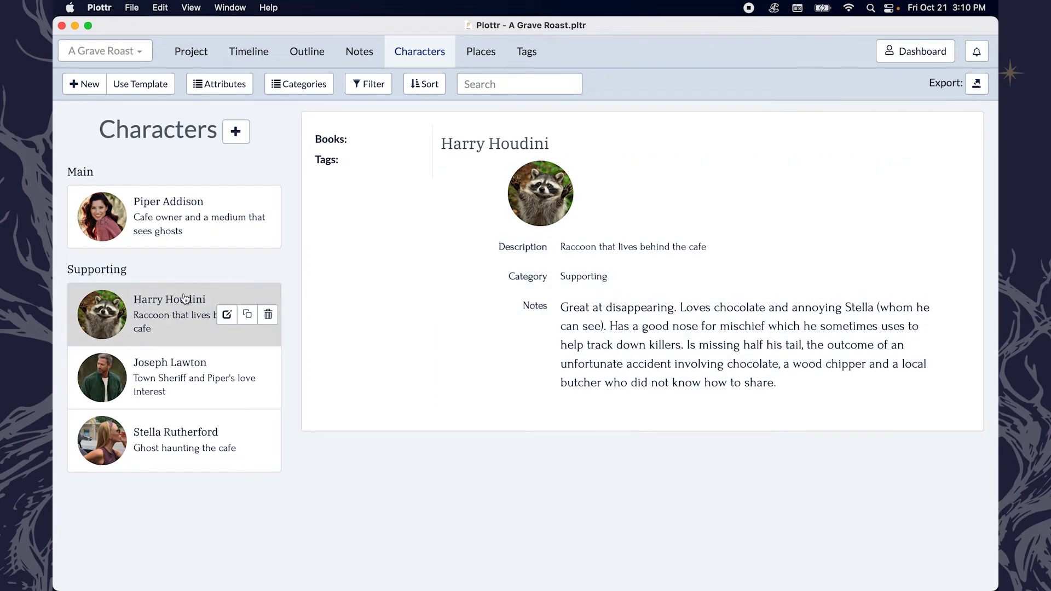
click(646, 301)
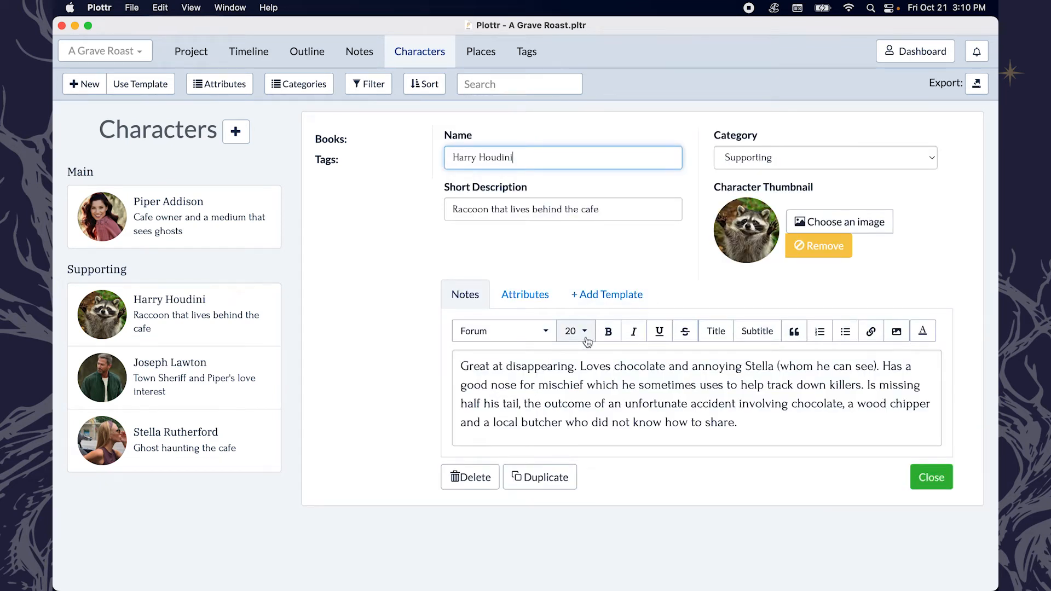
mouse_move(156, 298)
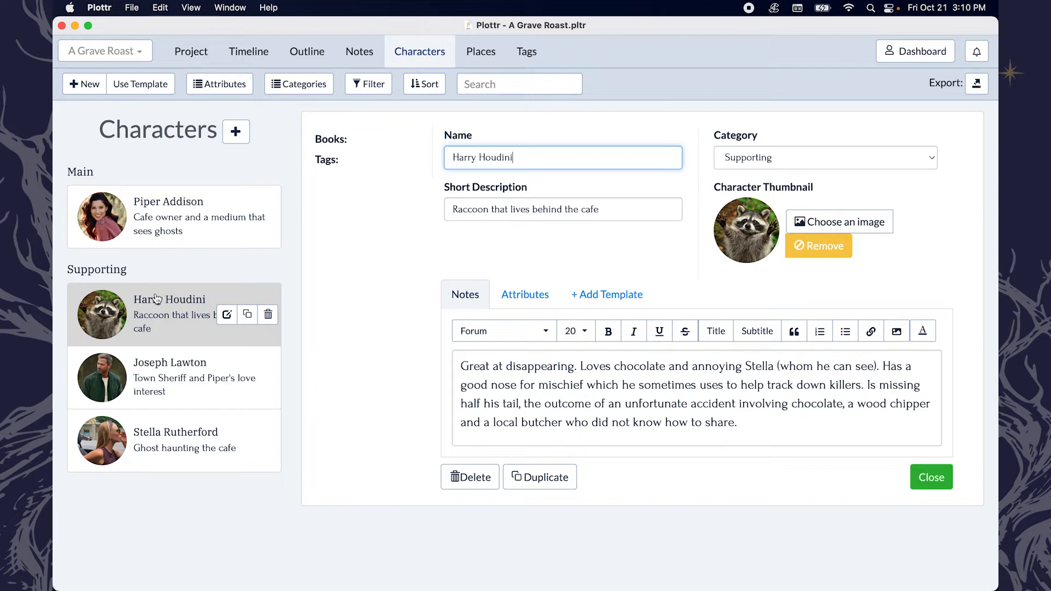
click(175, 375)
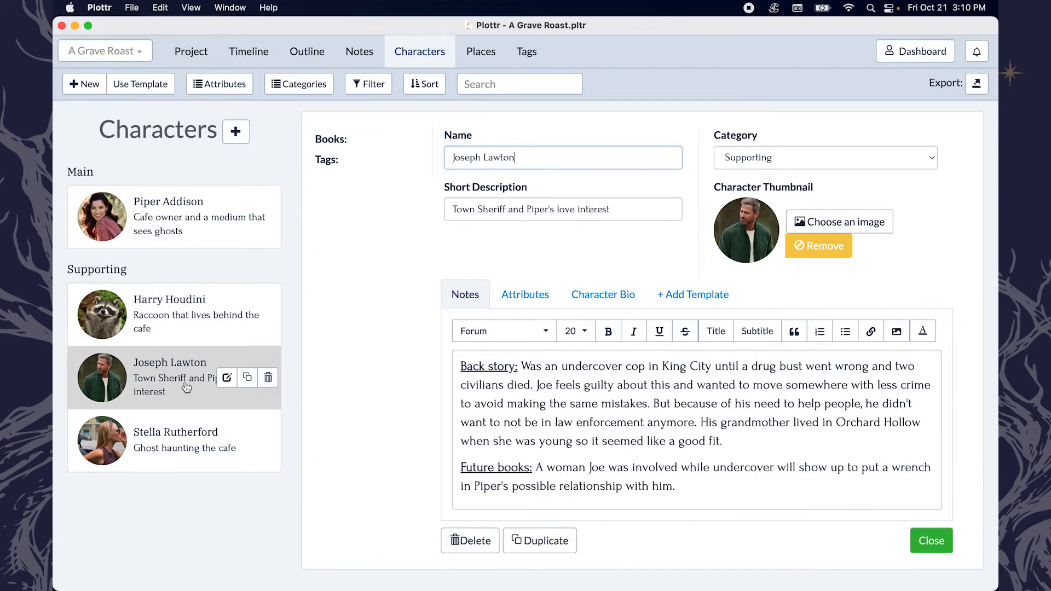
click(189, 435)
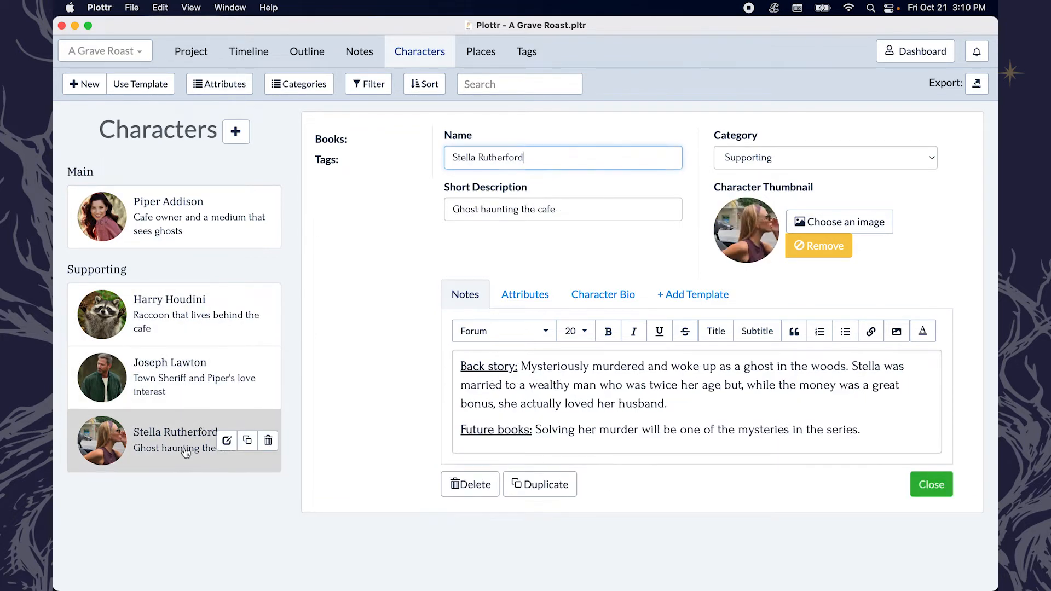
click(164, 369)
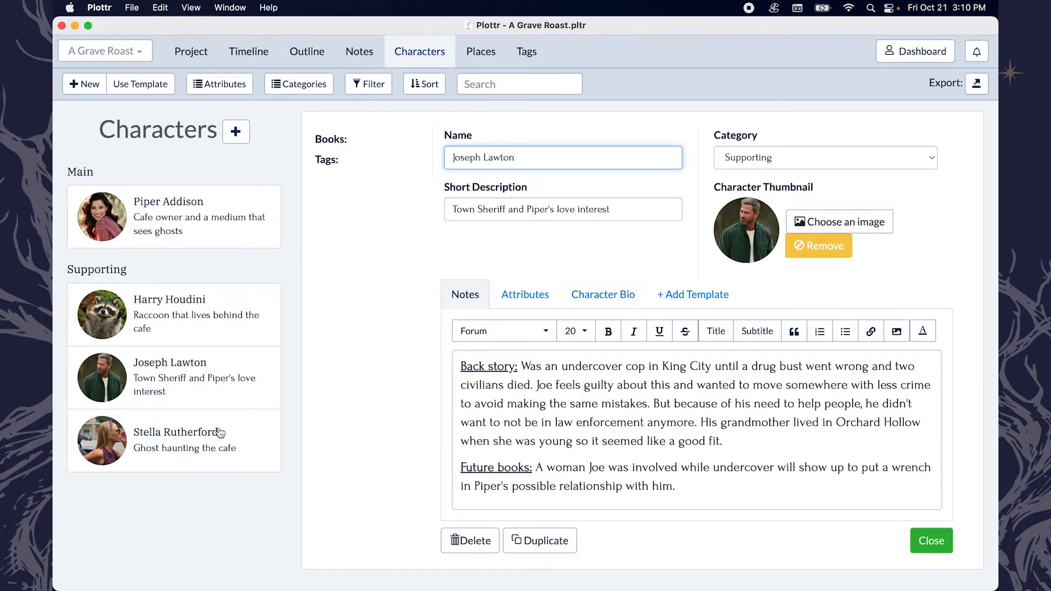
Step: Reopen the main character's profile and check which export formats are offered, without exporting
click(181, 217)
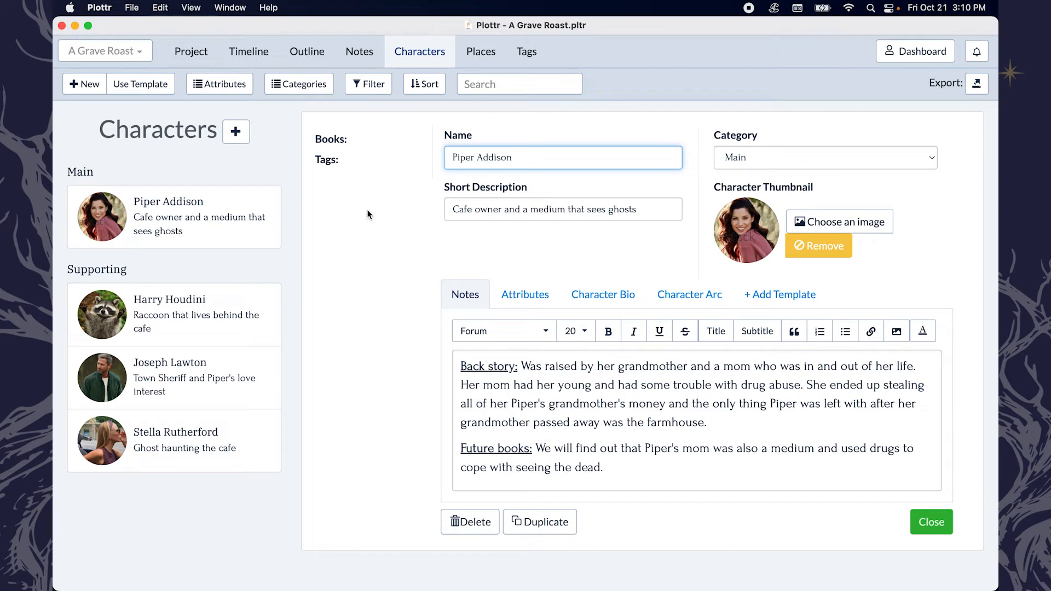
click(979, 85)
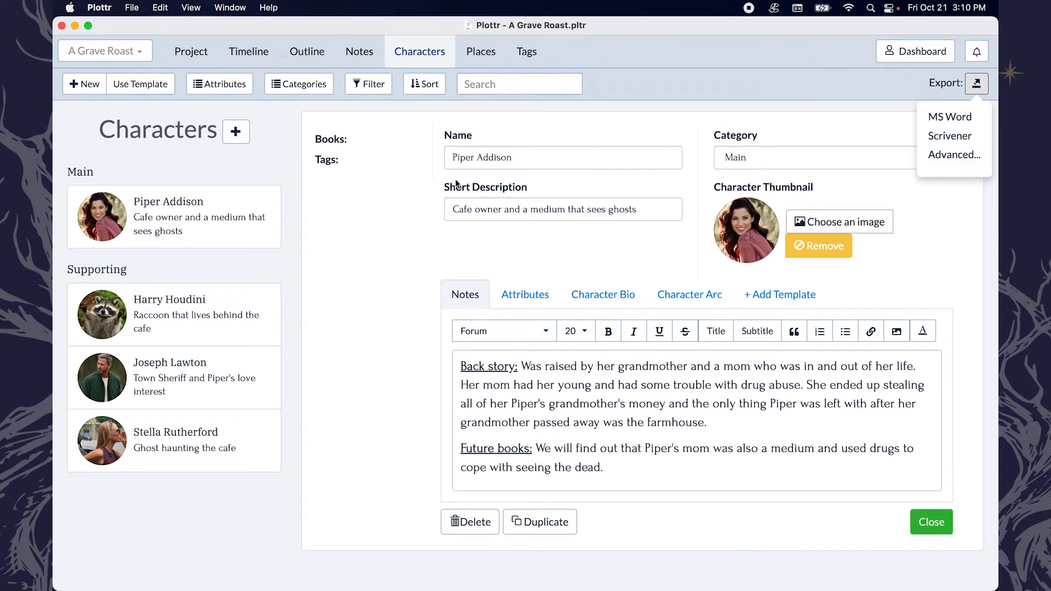
click(412, 203)
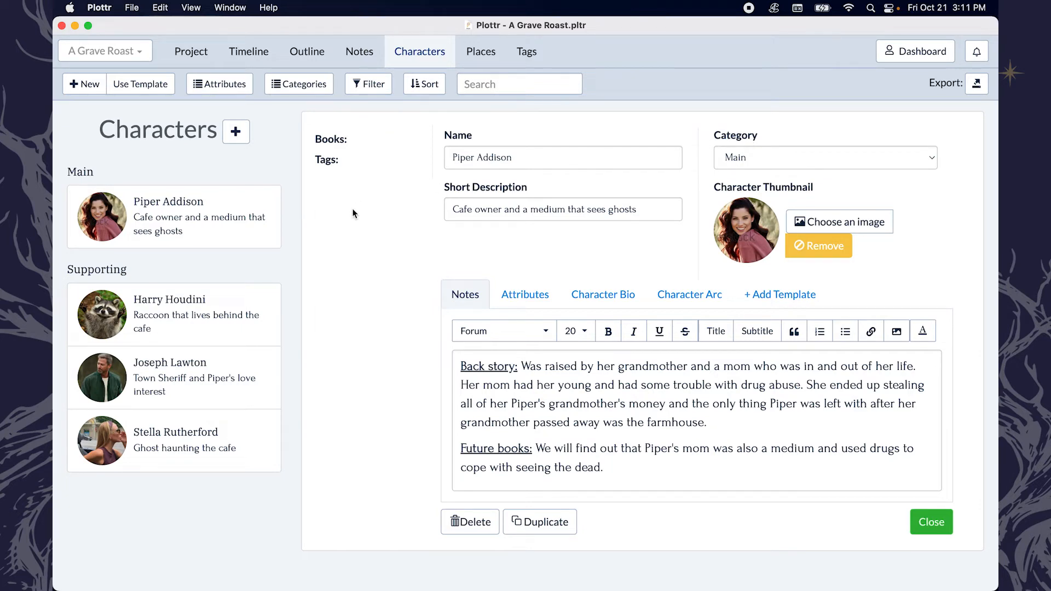
Step: Switch to the project's places and examine the first Bean Me Up cafe entry's details, notes and images
click(469, 60)
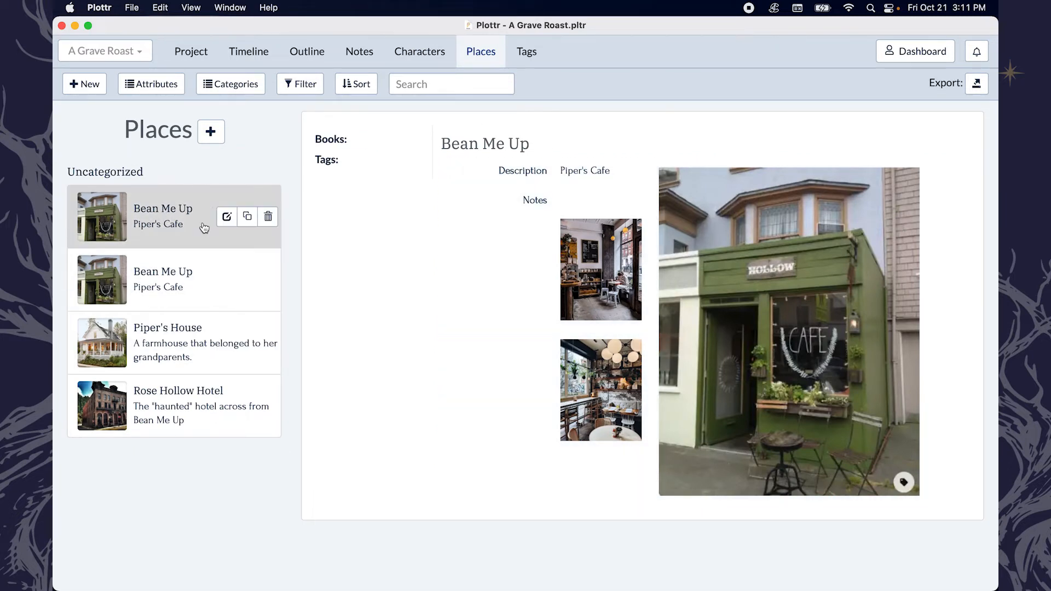
double_click(202, 226)
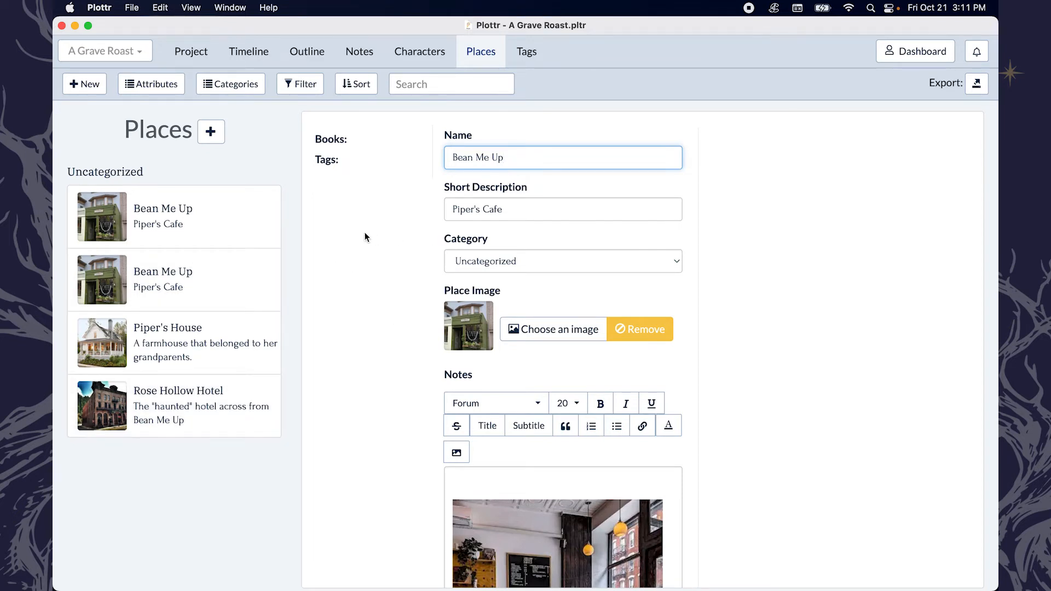
scroll(365, 235, down, 1)
scroll(364, 237, up, 1)
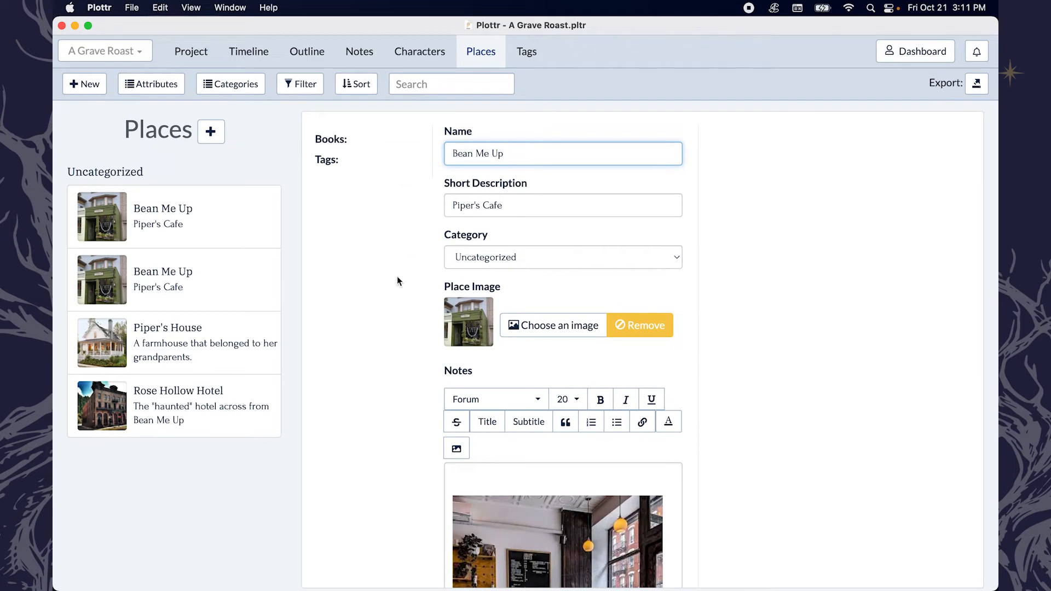
scroll(397, 276, down, 5)
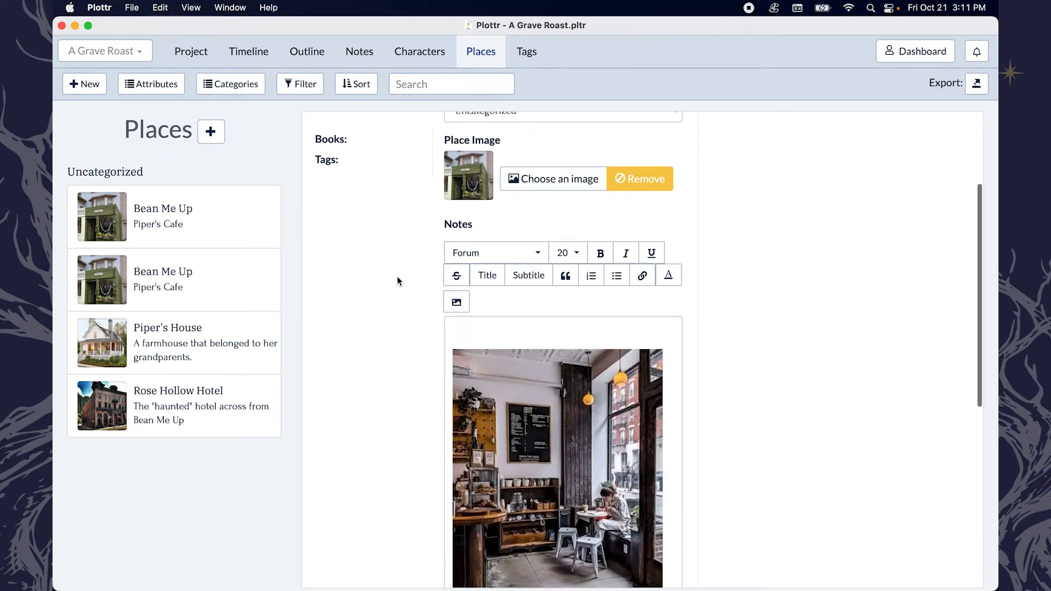
scroll(397, 276, down, 5)
scroll(585, 545, down, 6)
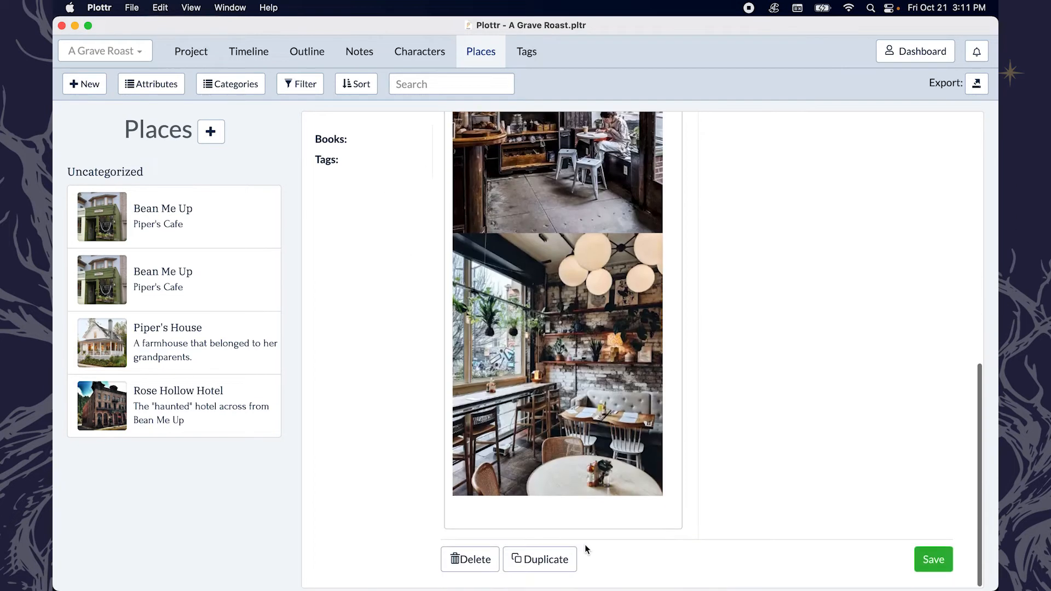
scroll(793, 293, up, 13)
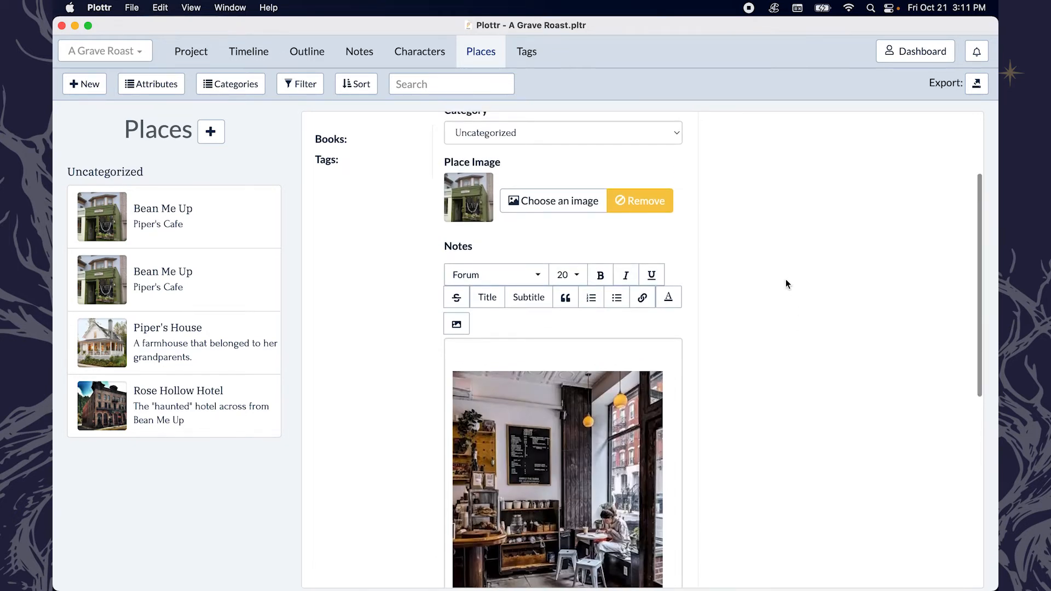
scroll(726, 306, up, 5)
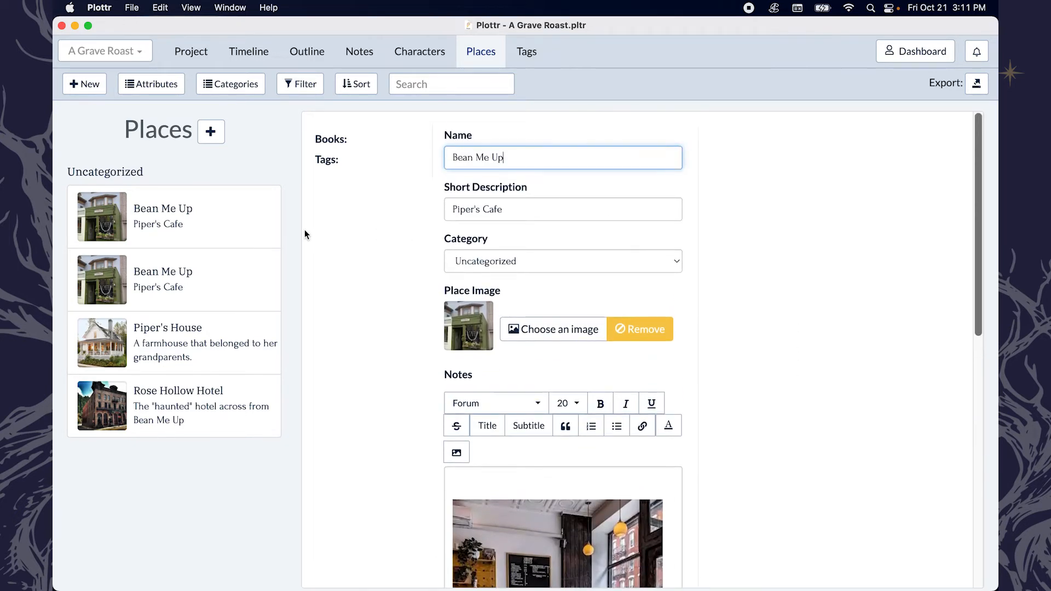
Step: Review the main character's farmhouse entry with its notes and images, and the Rose Hollow Hotel place entry
click(208, 342)
scroll(371, 481, down, 2)
scroll(371, 481, down, 4)
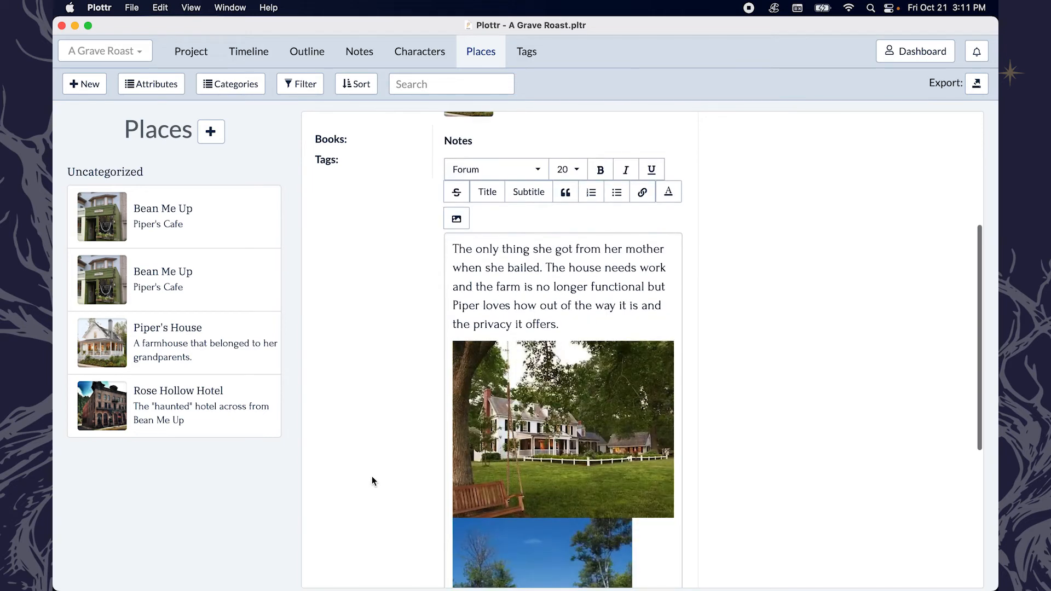
scroll(371, 481, down, 6)
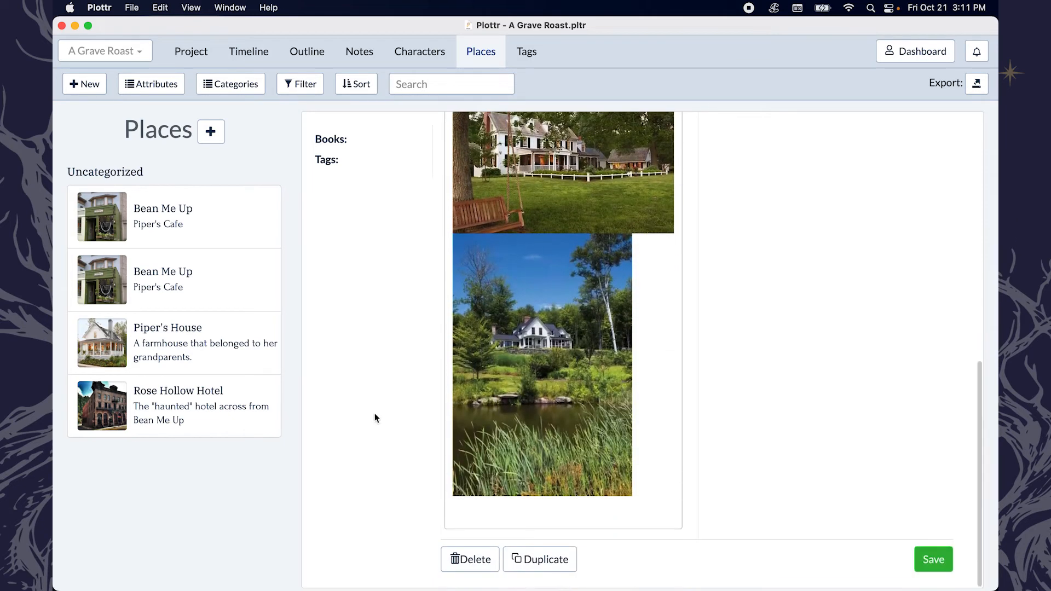
click(180, 389)
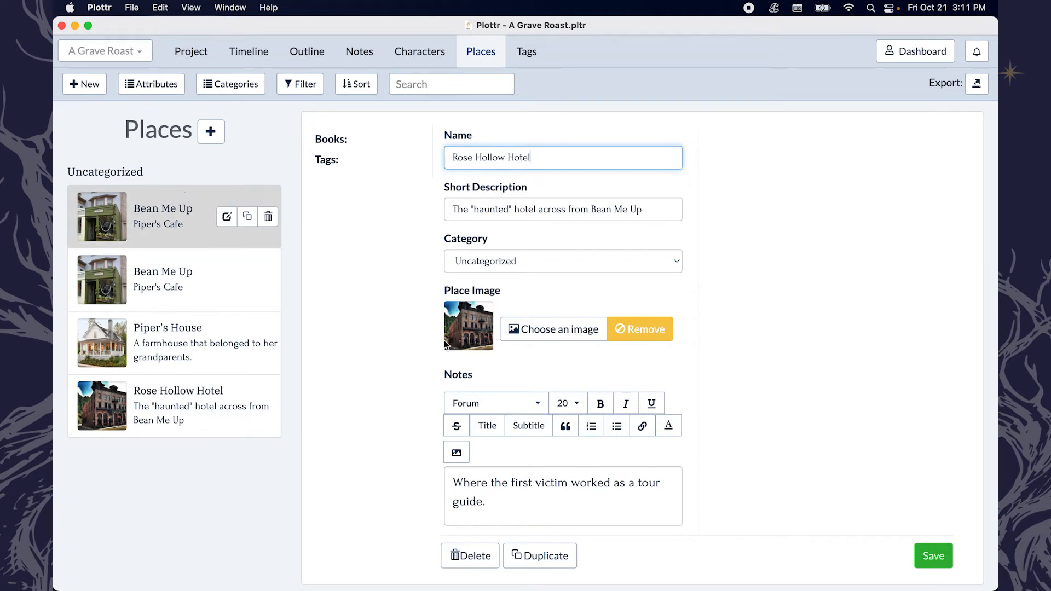
Step: Switch to the project's tags and examine the tags in the Main category
click(528, 54)
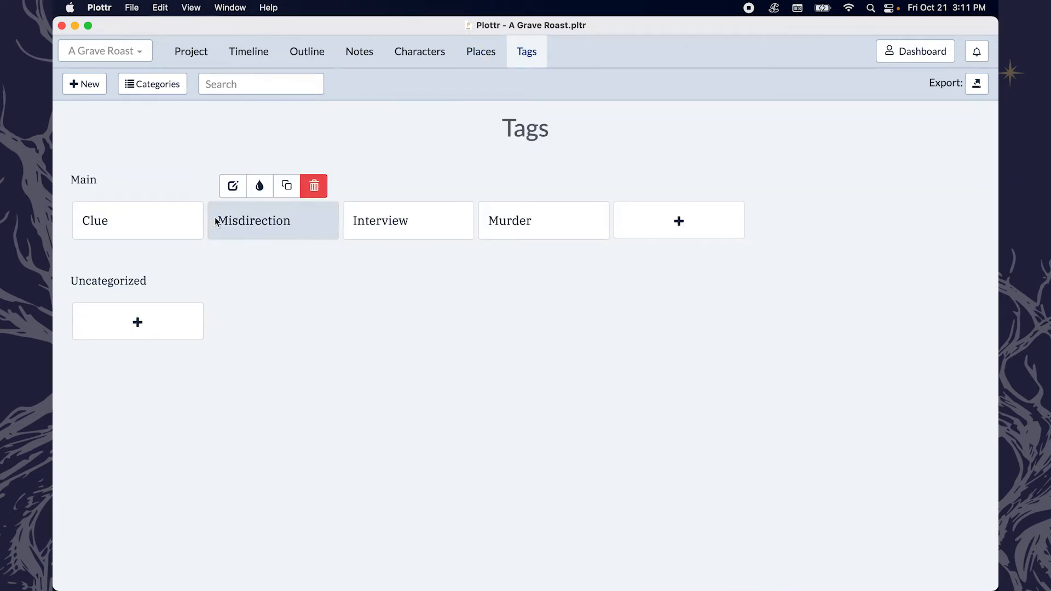
mouse_move(326, 192)
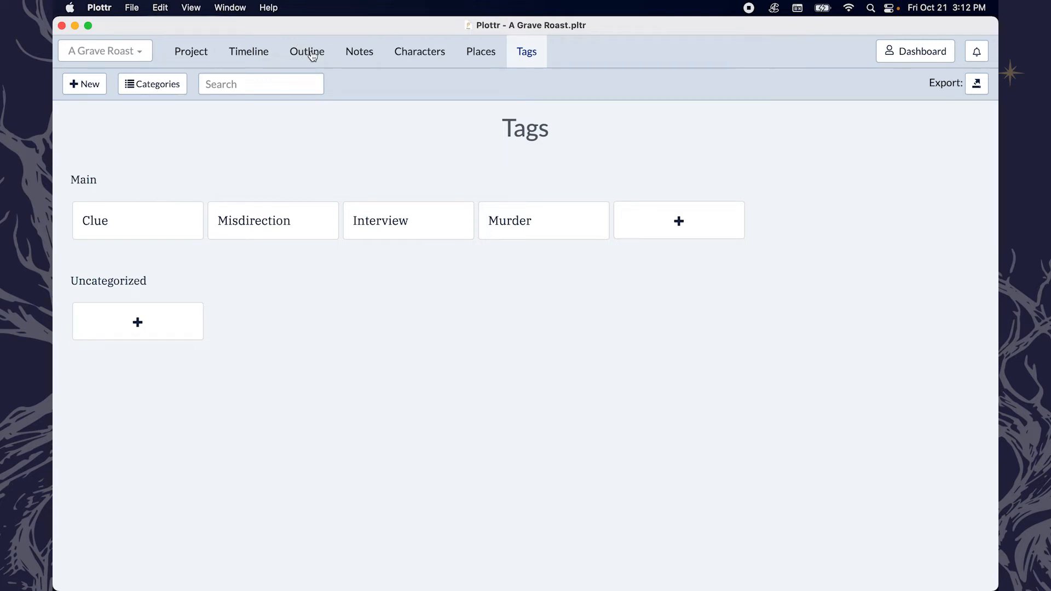
Step: Switch to the project's outline, go to Beat 1 and read through the Act 1 scenes up to Turning Point #1
click(312, 57)
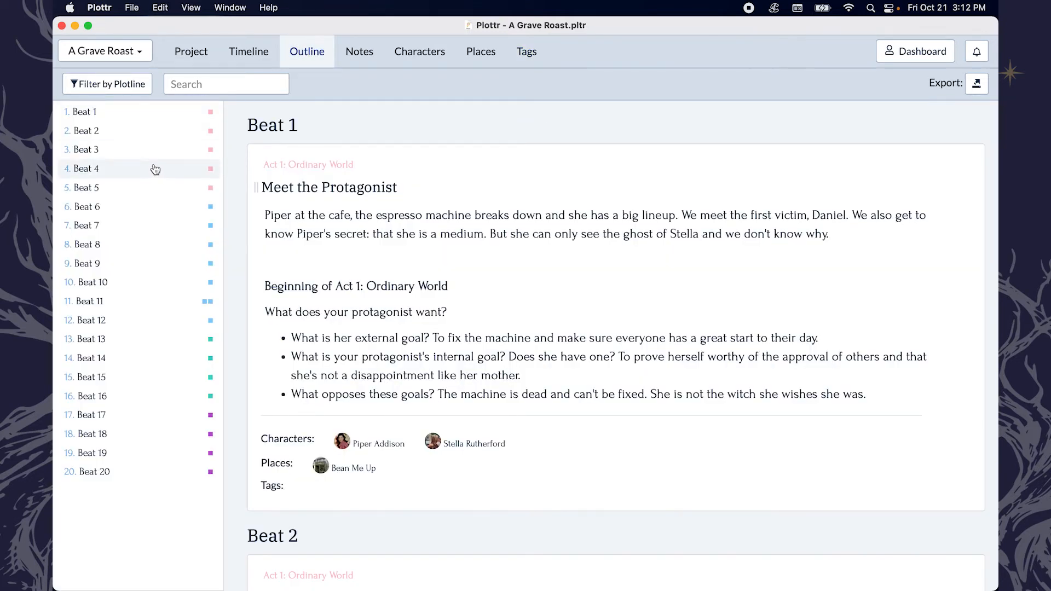
click(128, 114)
click(128, 114)
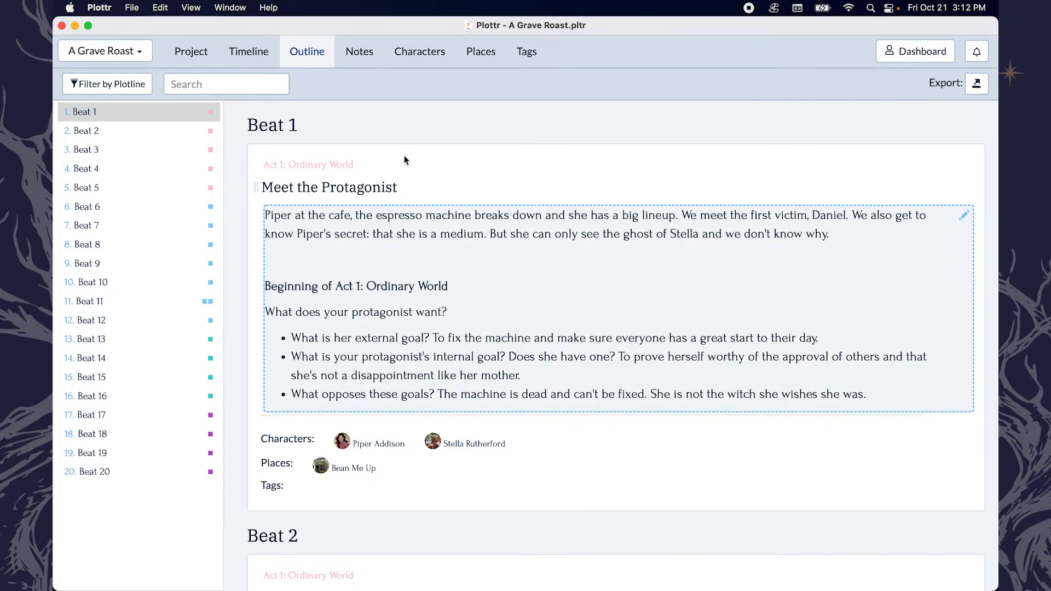
scroll(492, 271, down, 15)
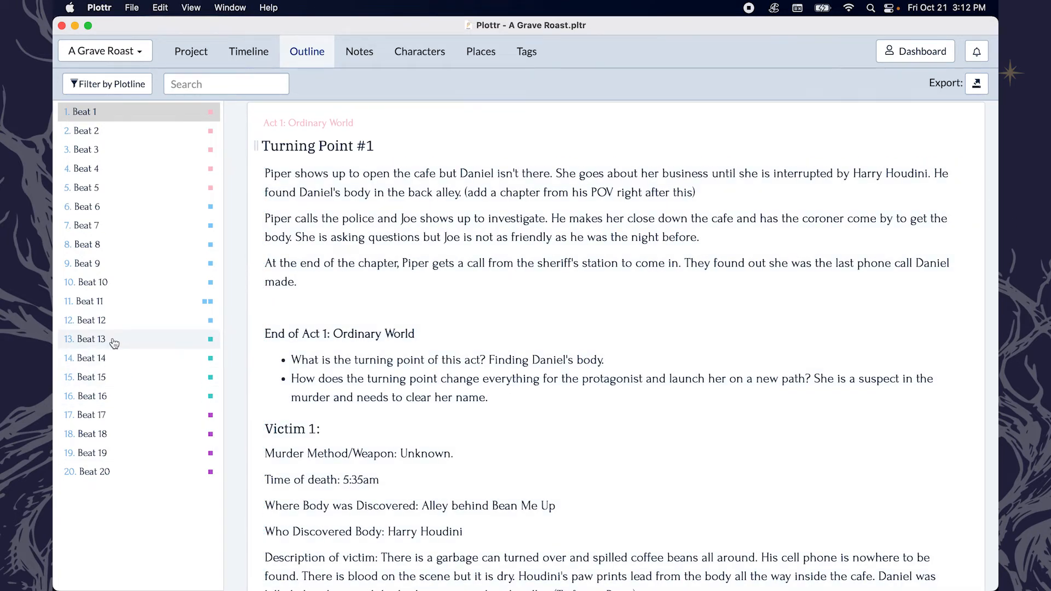
Step: Jump to Beat 13 in the outline and read the template prompts from Stakes Rise through The Worst Thing in Beat 17
click(114, 343)
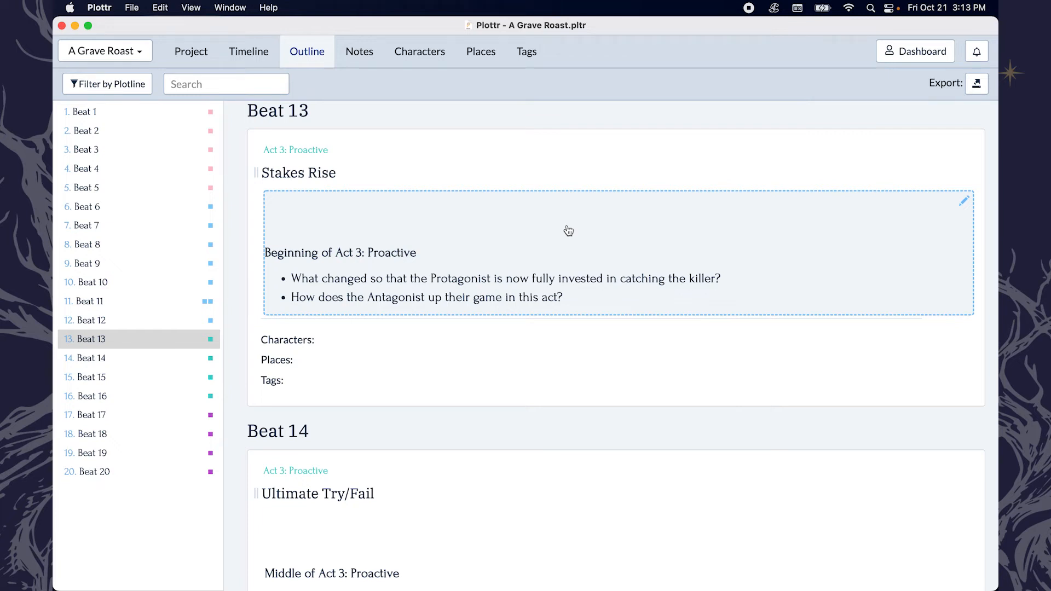
scroll(436, 416, down, 5)
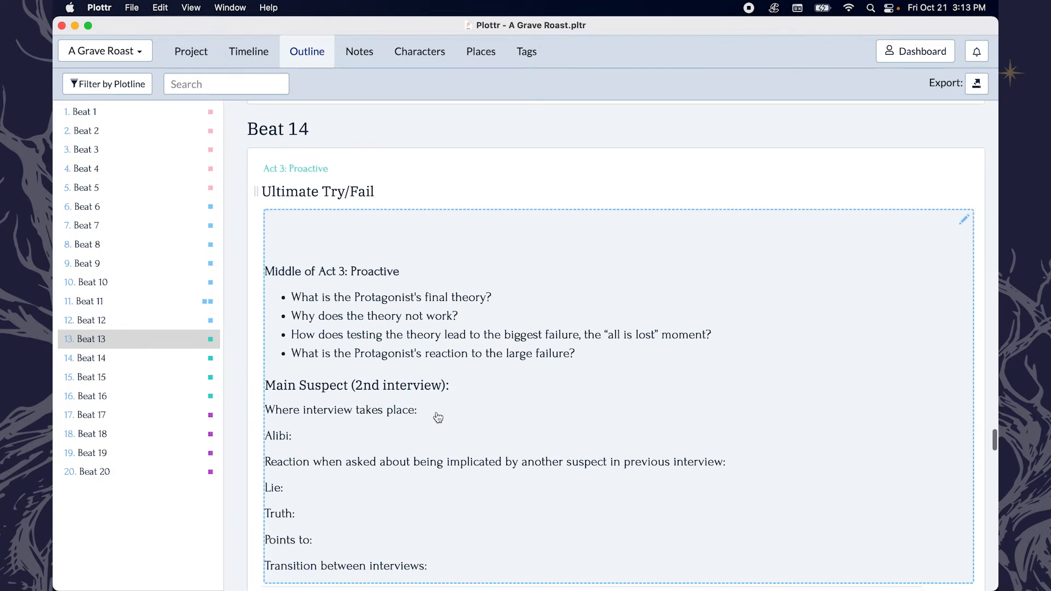
scroll(477, 358, down, 8)
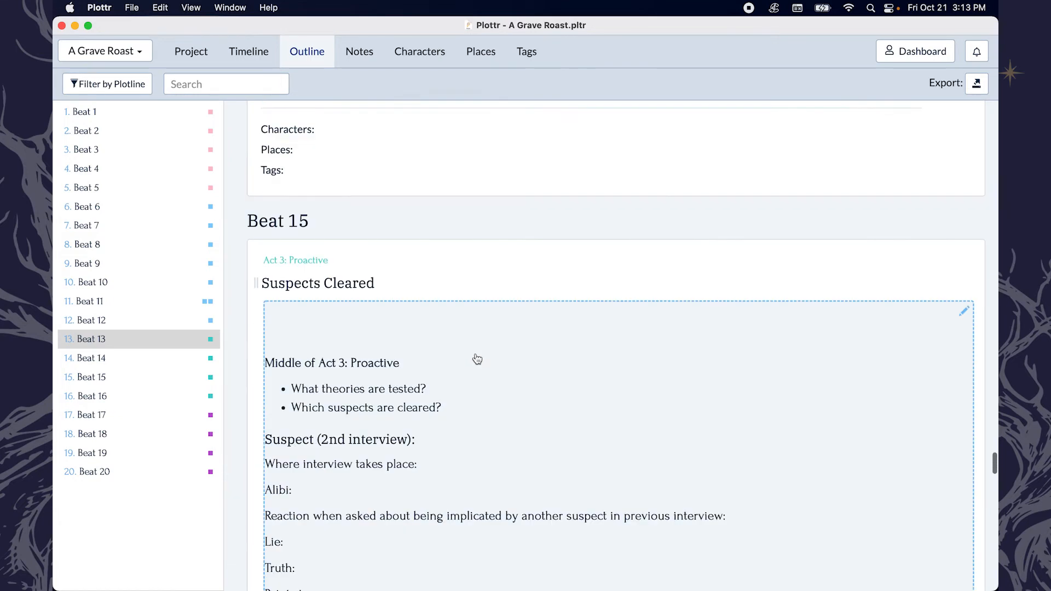
scroll(477, 359, down, 10)
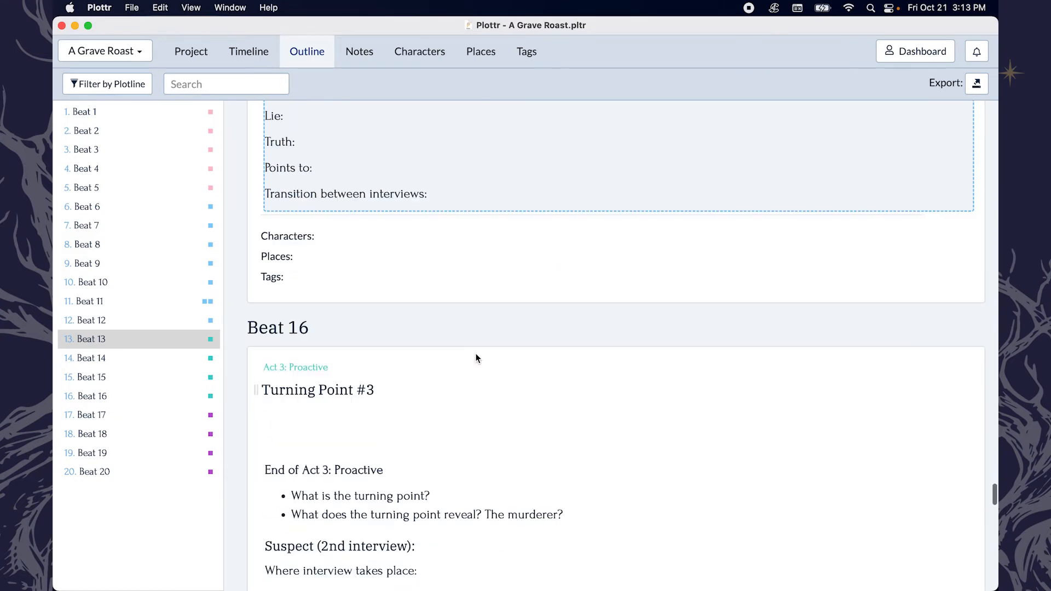
scroll(476, 354, down, 1)
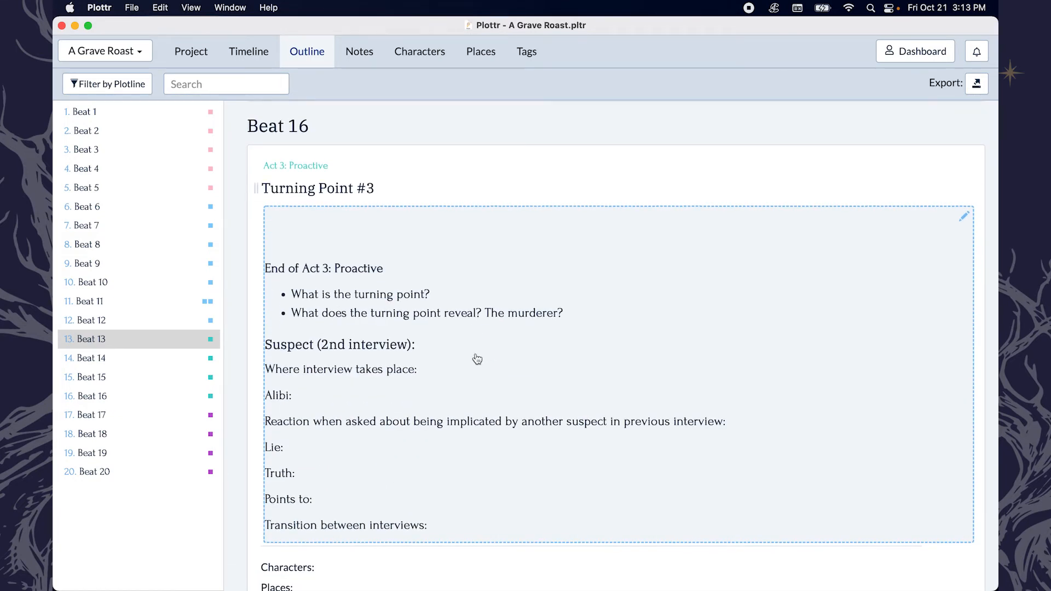
scroll(475, 355, down, 6)
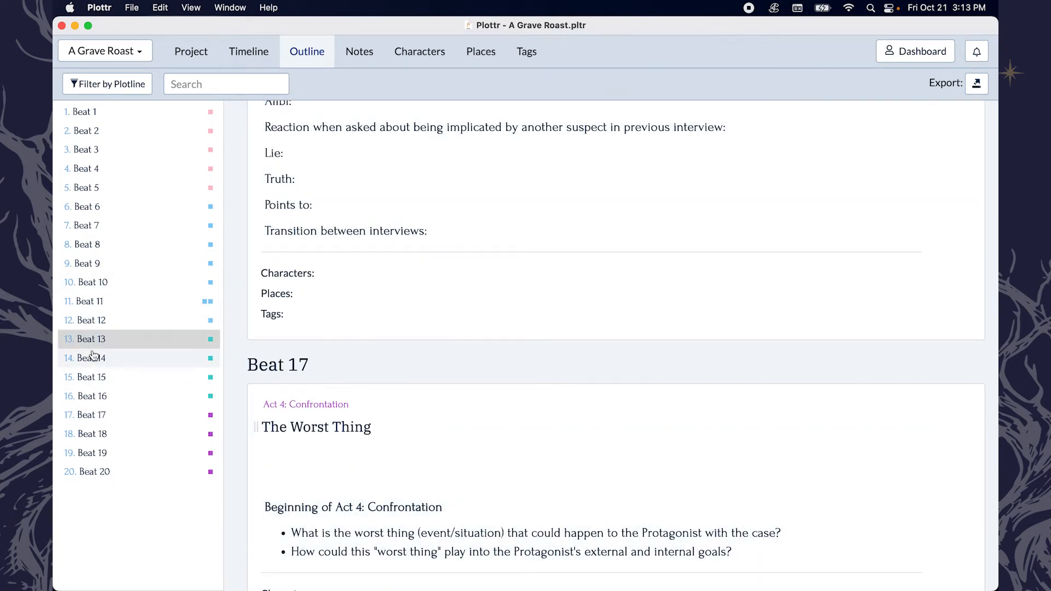
Step: Jump to Beats 14 and 15 in the outline, skim the remaining beats and return to Beat 1
click(93, 357)
click(88, 377)
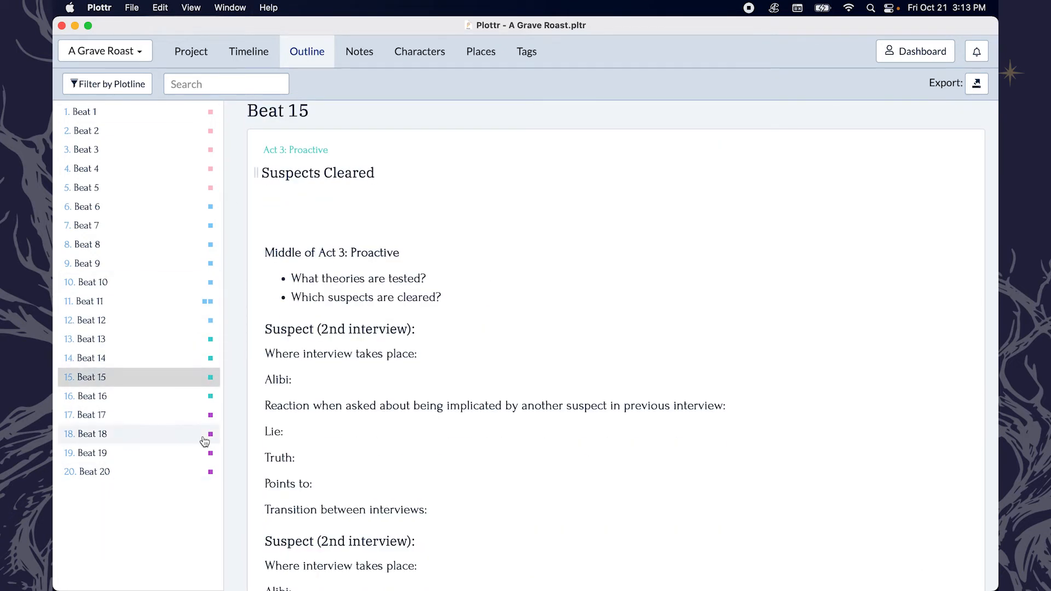
scroll(545, 244, down, 20)
scroll(545, 244, up, 20)
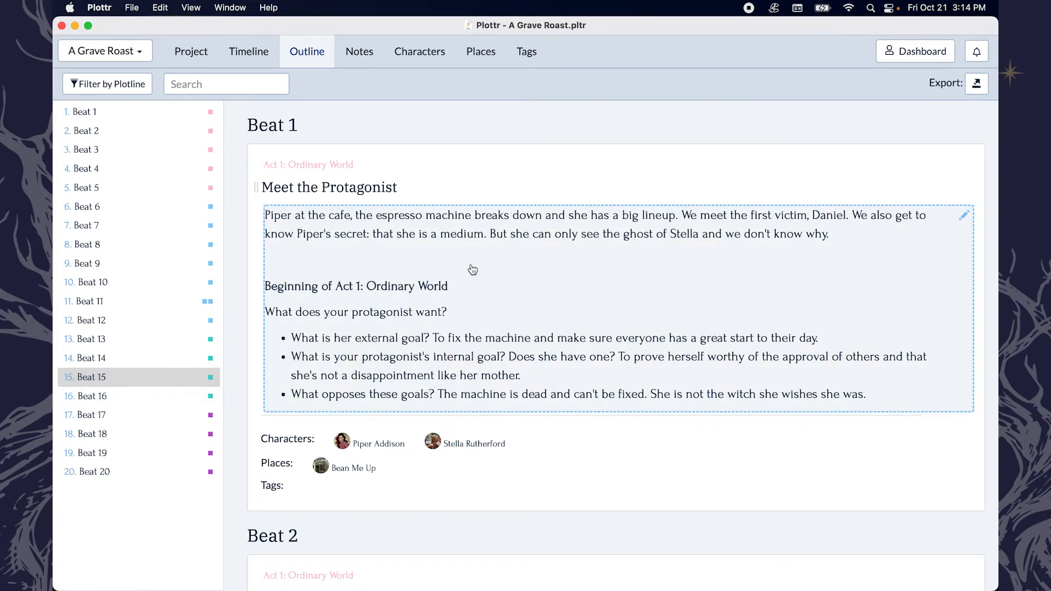
Step: Delete the sentence "She is not the witch she wishes she was." from Beat 1's Meet the Protagonist scene and close its editor
scroll(473, 269, down, 1)
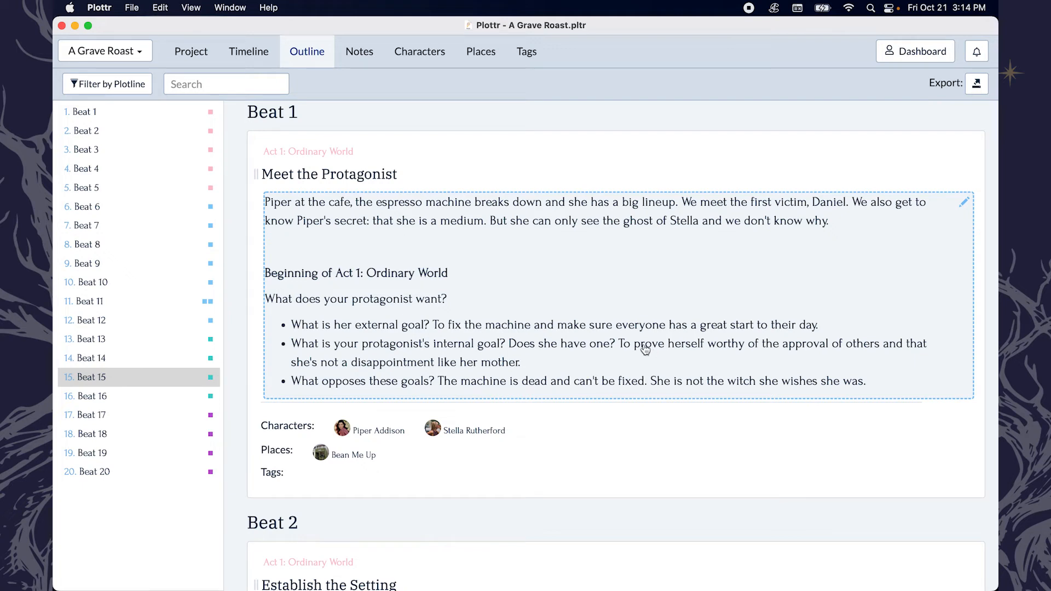
click(770, 381)
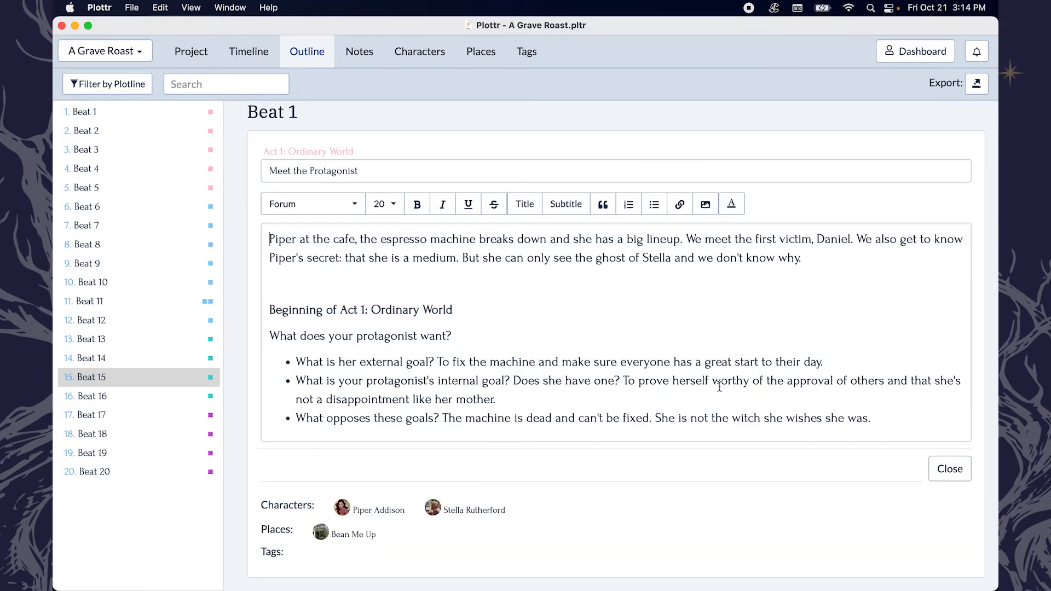
drag(871, 418, 652, 418)
key(BackSpace)
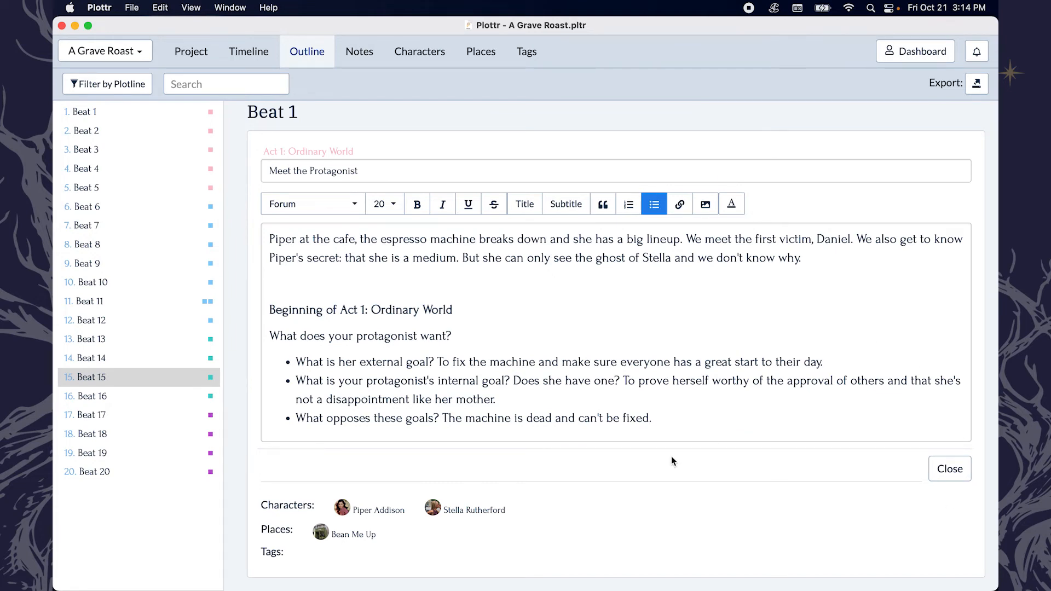
click(950, 470)
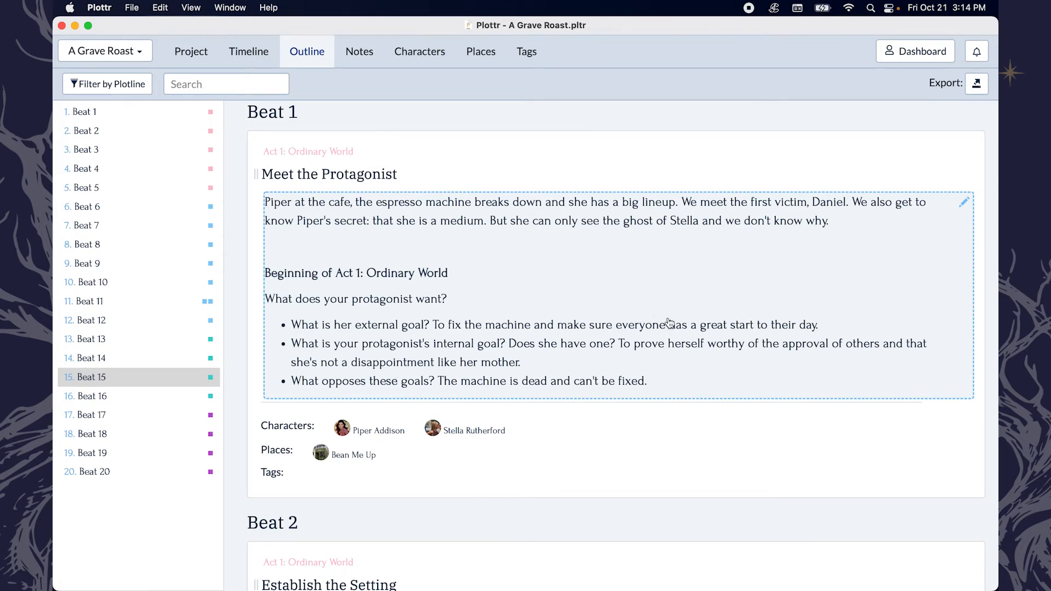
Step: Read Beat 2's Establish the Setting scene with its attached characters and places, and return to Beat 1
scroll(667, 320, down, 5)
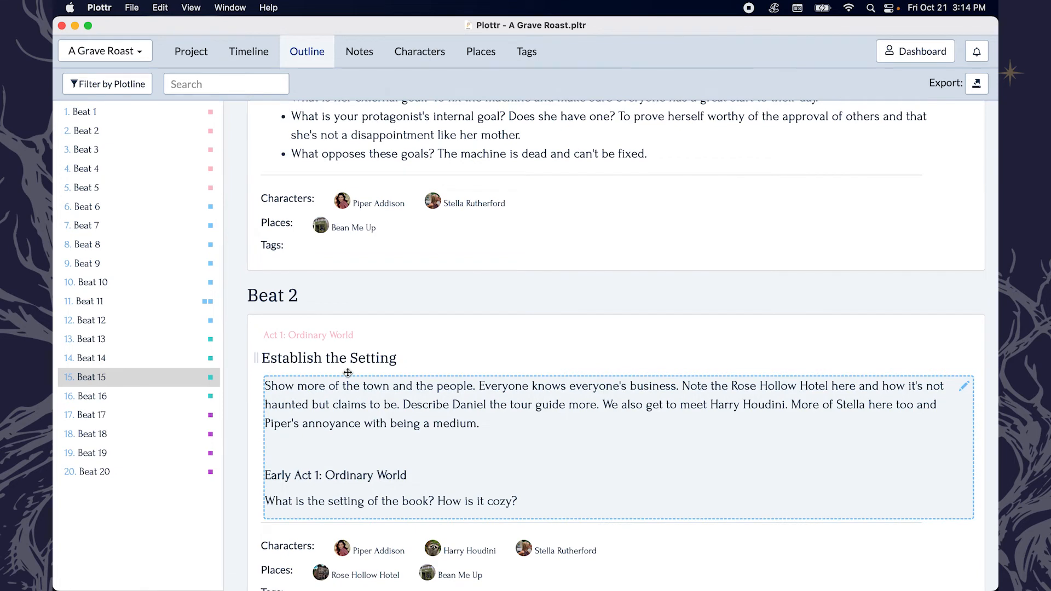
scroll(842, 339, down, 1)
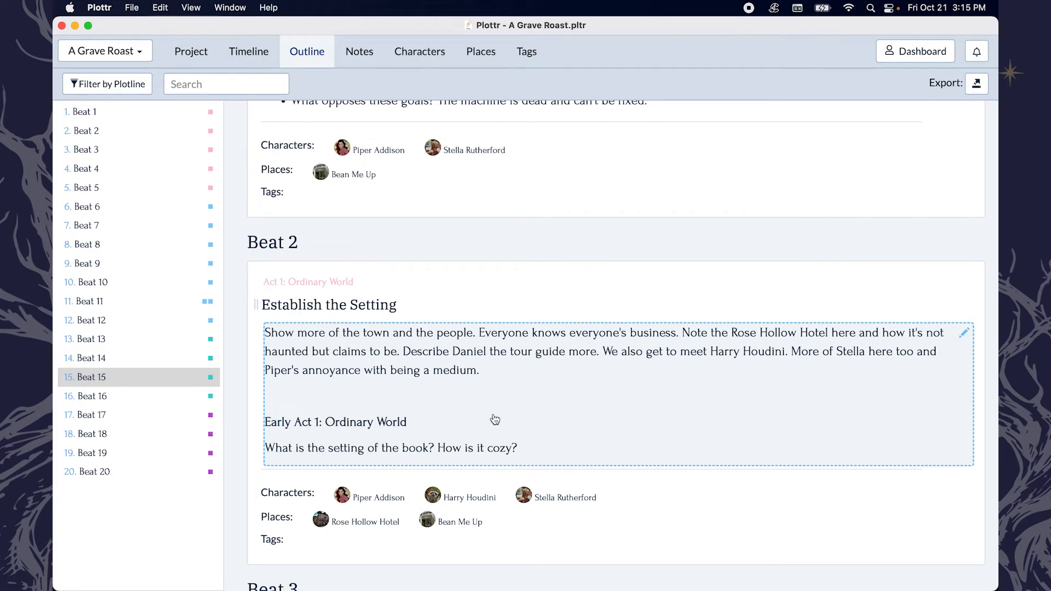
scroll(519, 355, up, 5)
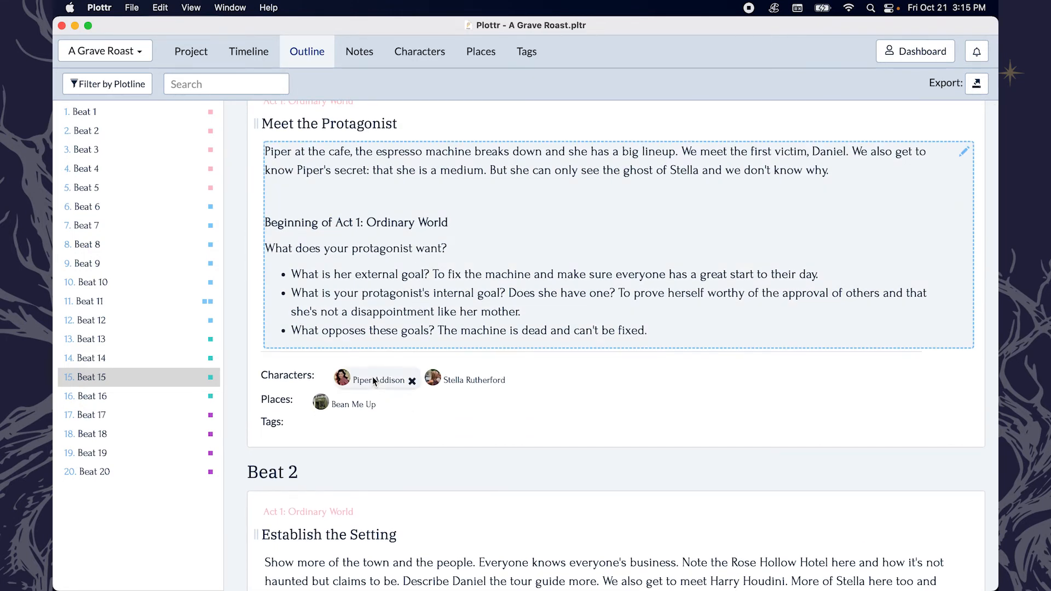
Step: Check which characters can be attached to Beat 1's Meet the Protagonist scene, without adding any
mouse_move(309, 377)
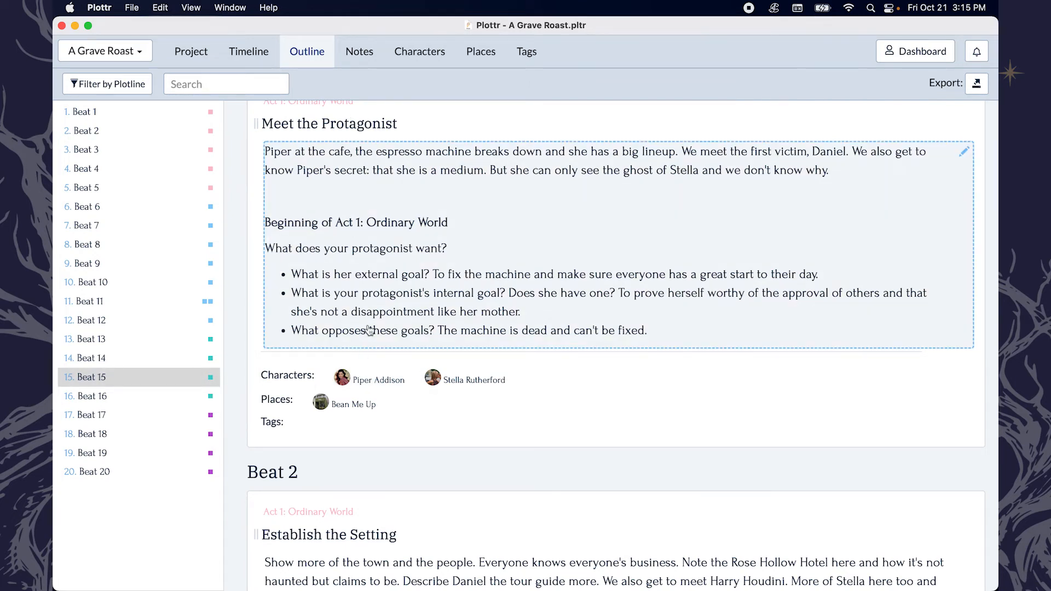
scroll(369, 331, up, 2)
mouse_move(304, 437)
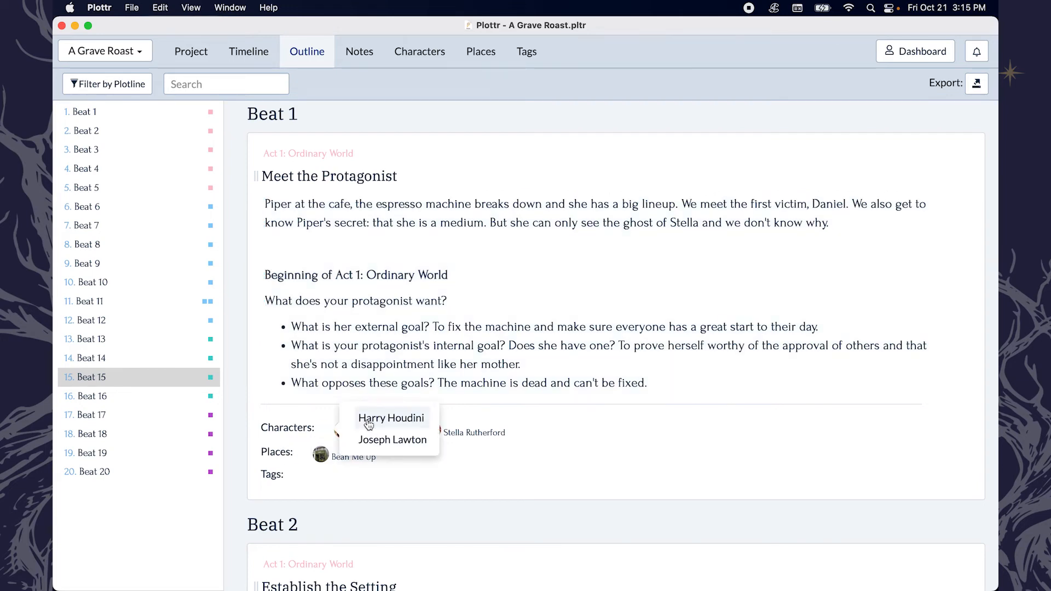
click(529, 459)
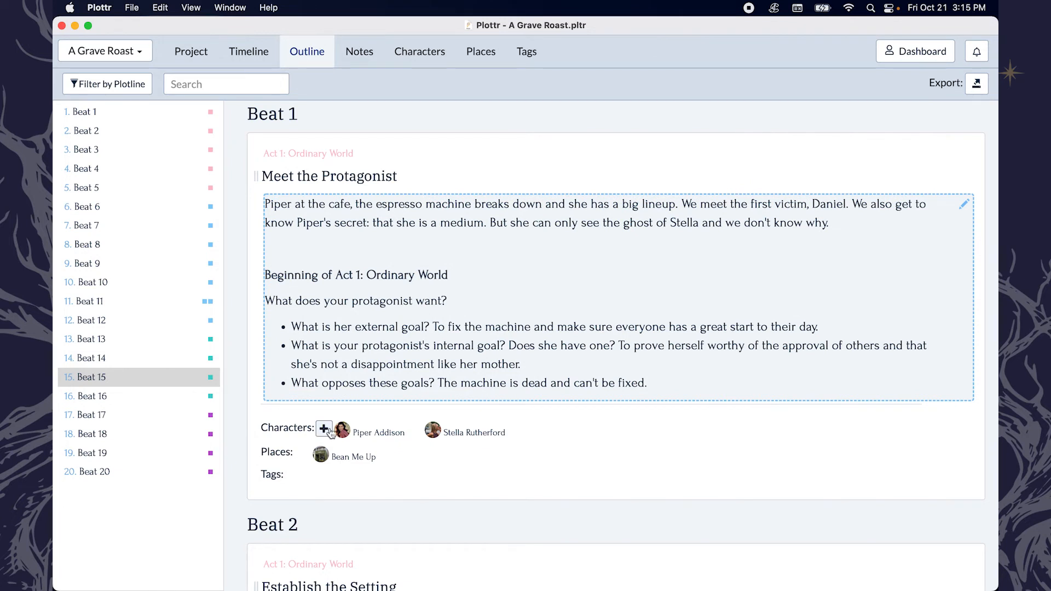
mouse_move(376, 439)
mouse_move(479, 435)
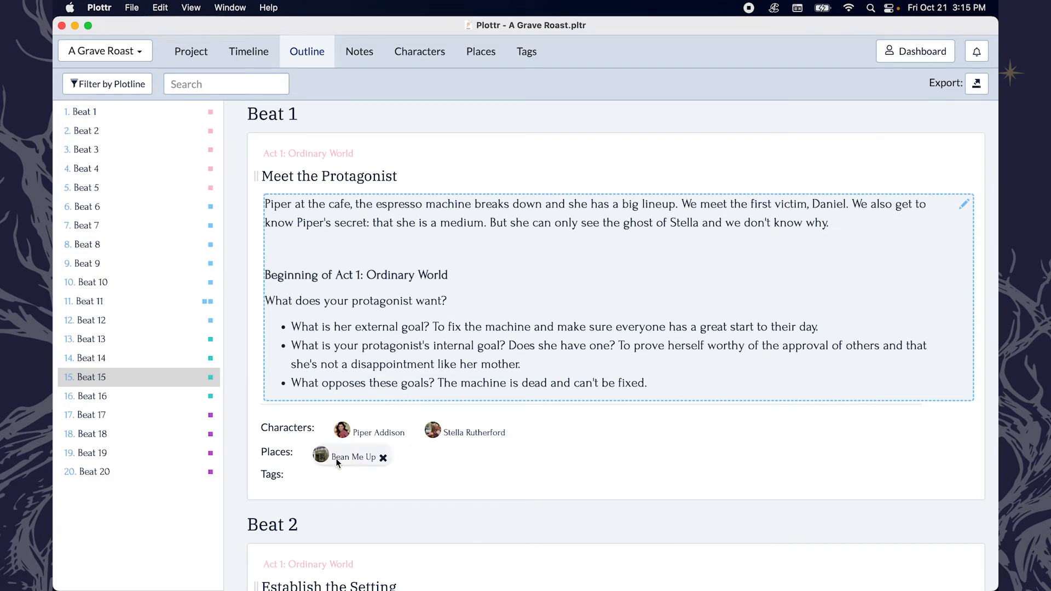
Step: Check which places can be attached to Beat 1's Meet the Protagonist scene, without adding any
mouse_move(293, 457)
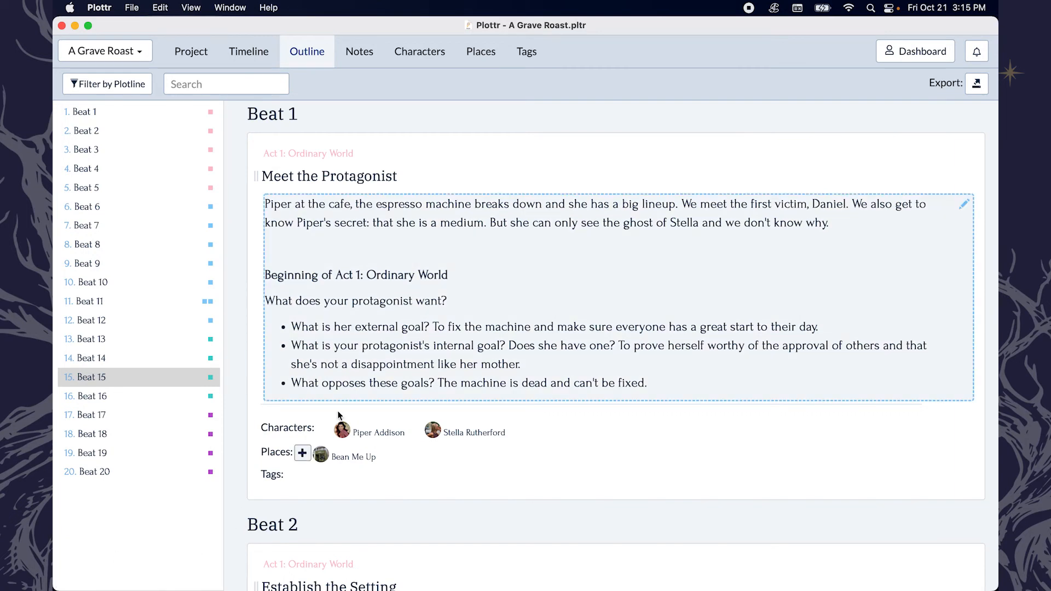
click(302, 454)
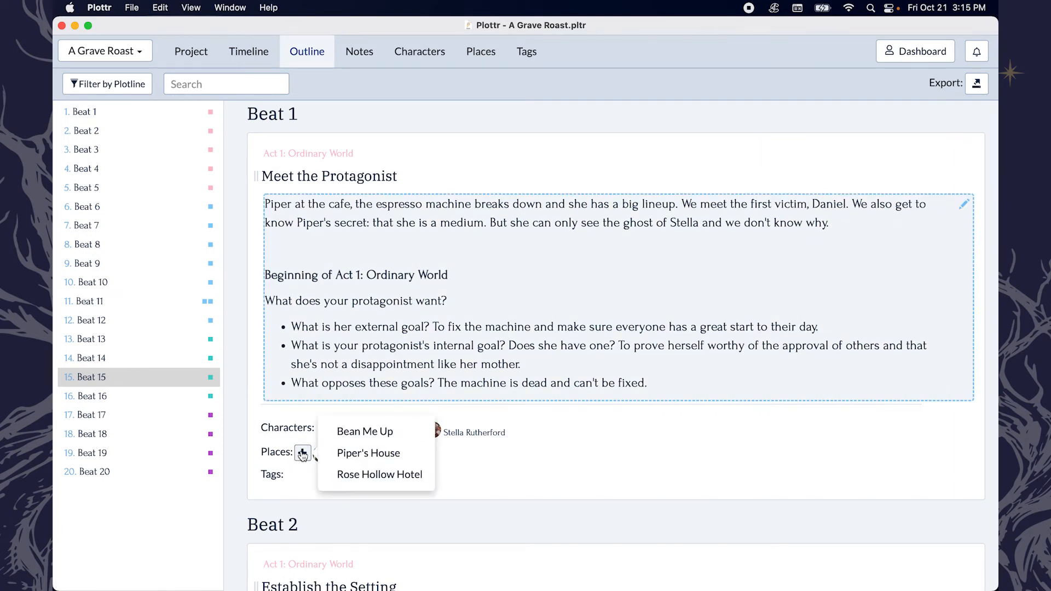
click(306, 454)
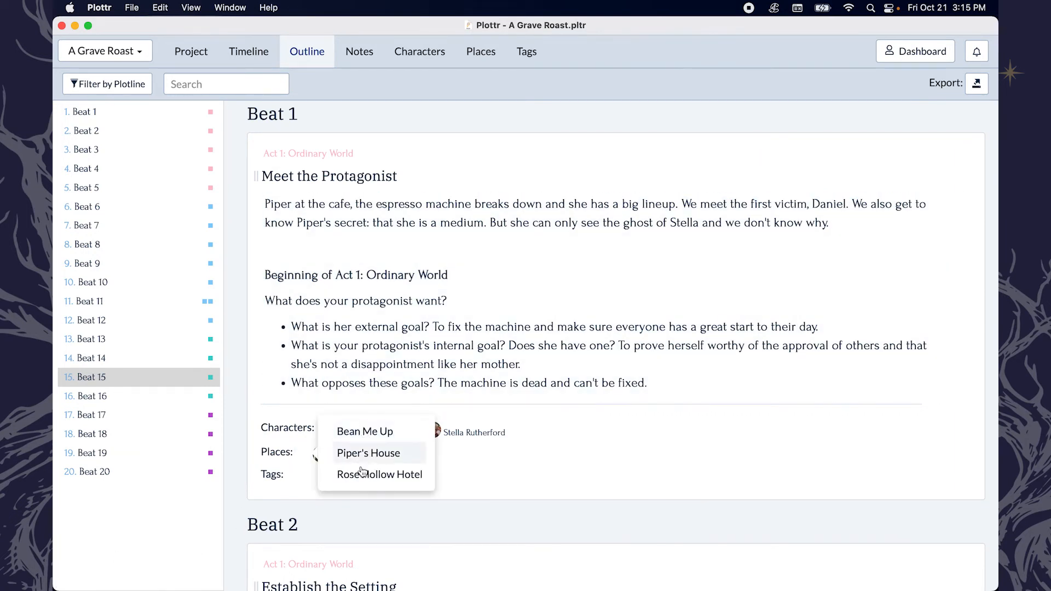
click(508, 461)
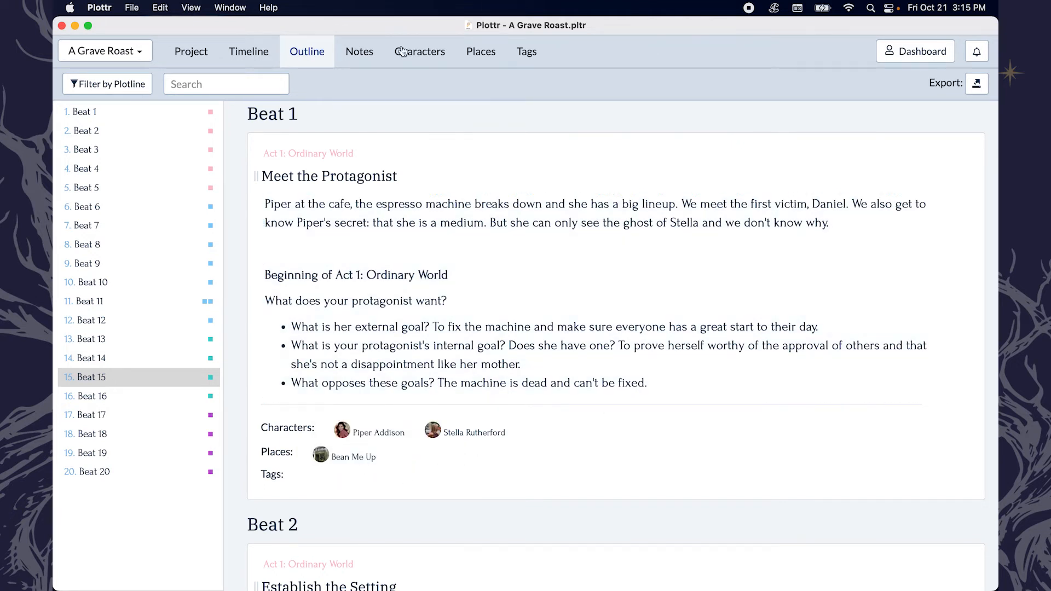
mouse_move(338, 463)
Step: Switch to the timeline, preview the Meet the Protagonist card and examine the beats, comparing them briefly with the outline
click(237, 53)
mouse_move(154, 176)
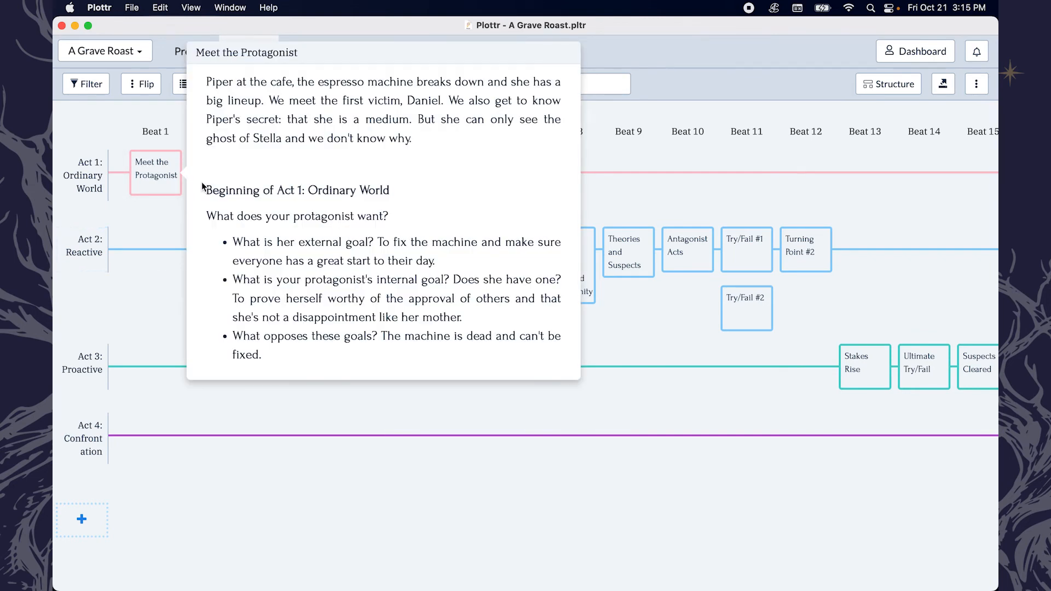
mouse_move(666, 242)
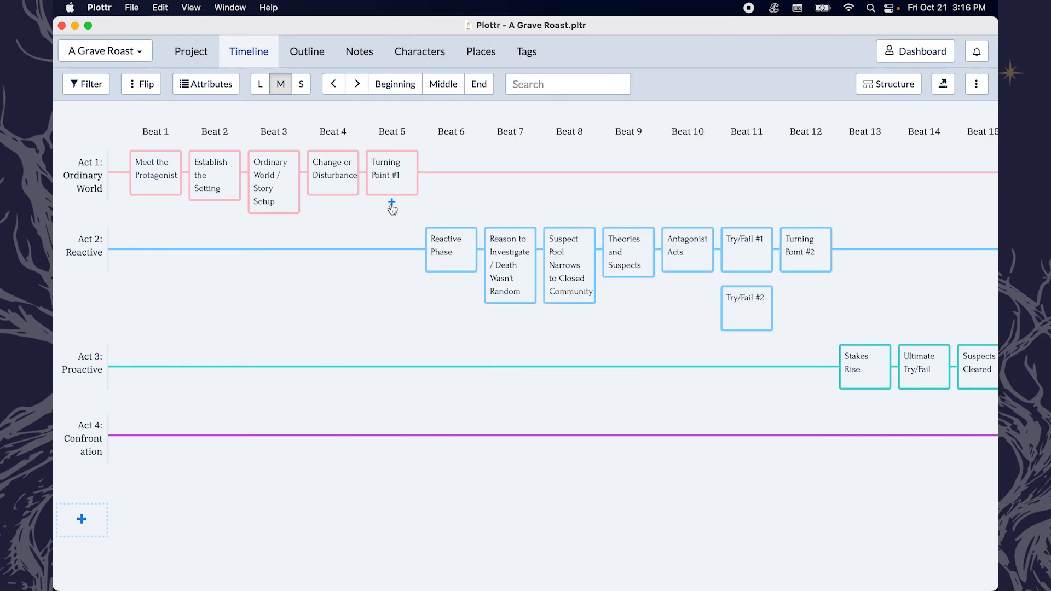
mouse_move(154, 122)
mouse_down()
mouse_move(146, 135)
mouse_move(158, 140)
mouse_move(273, 137)
mouse_move(160, 146)
mouse_move(142, 139)
mouse_move(158, 133)
mouse_move(140, 134)
mouse_up()
mouse_move(149, 210)
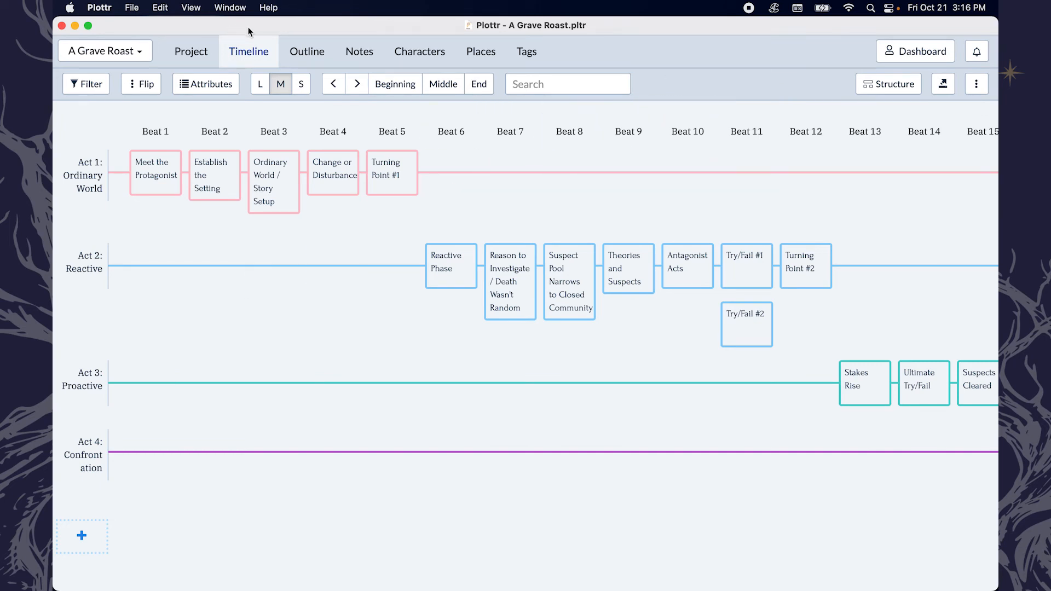
click(308, 54)
click(253, 55)
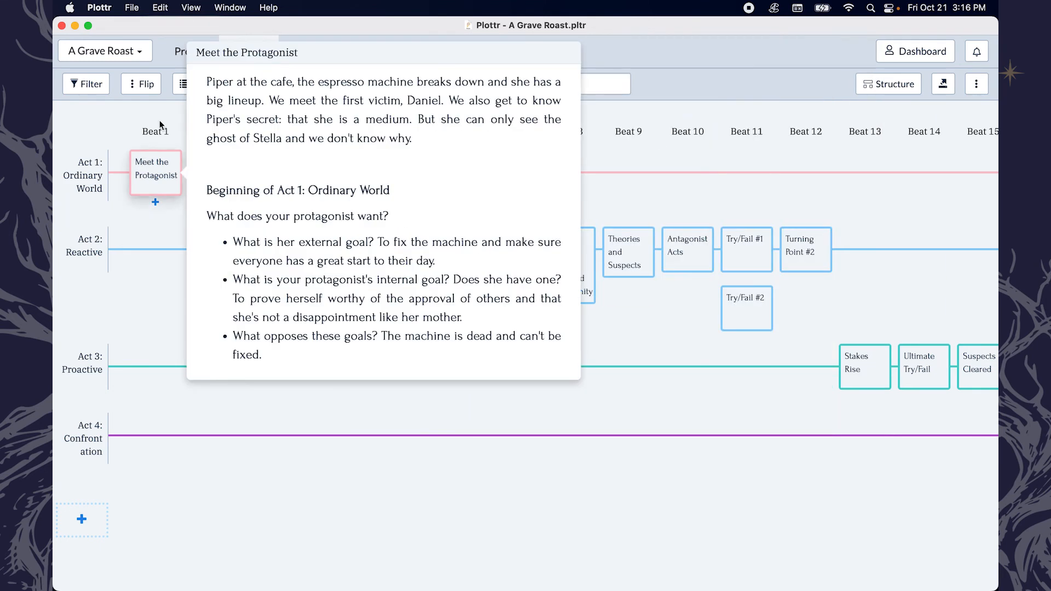
Step: Check the custom attributes available for scenes and the timeline's filter choices, without changing either
click(204, 85)
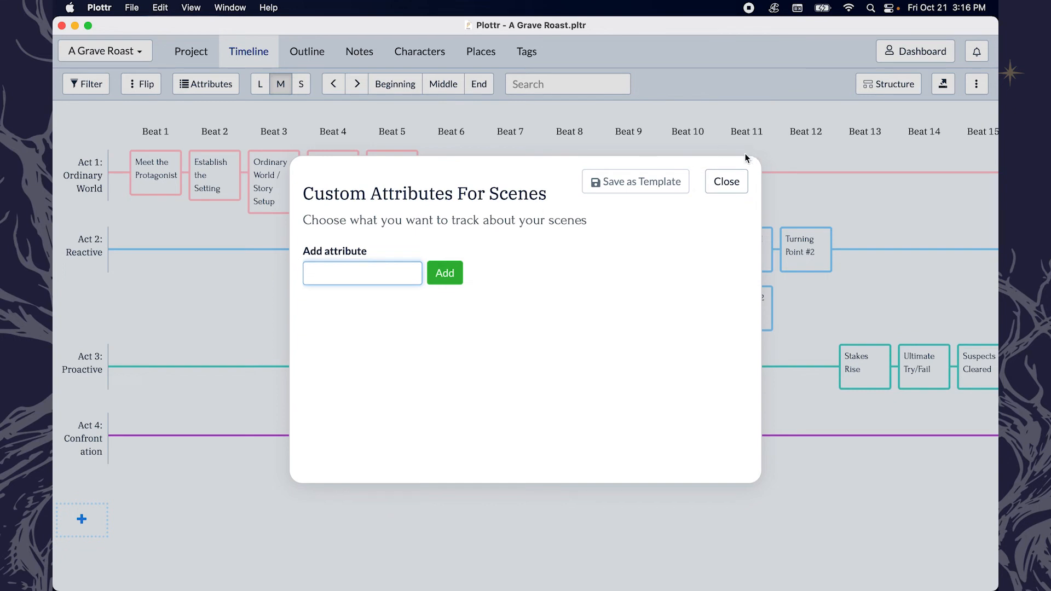
click(728, 179)
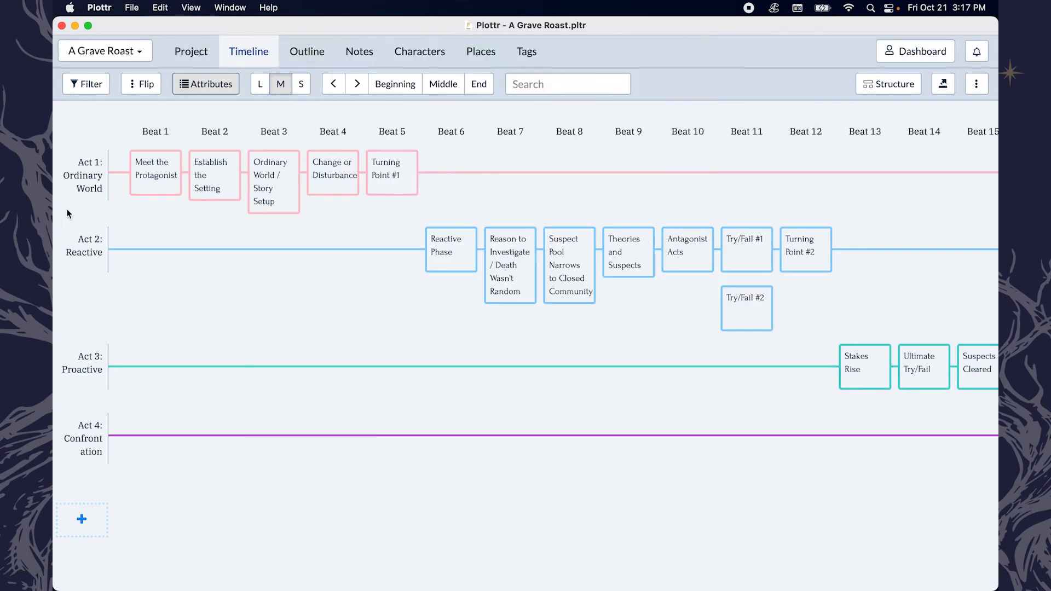
click(102, 84)
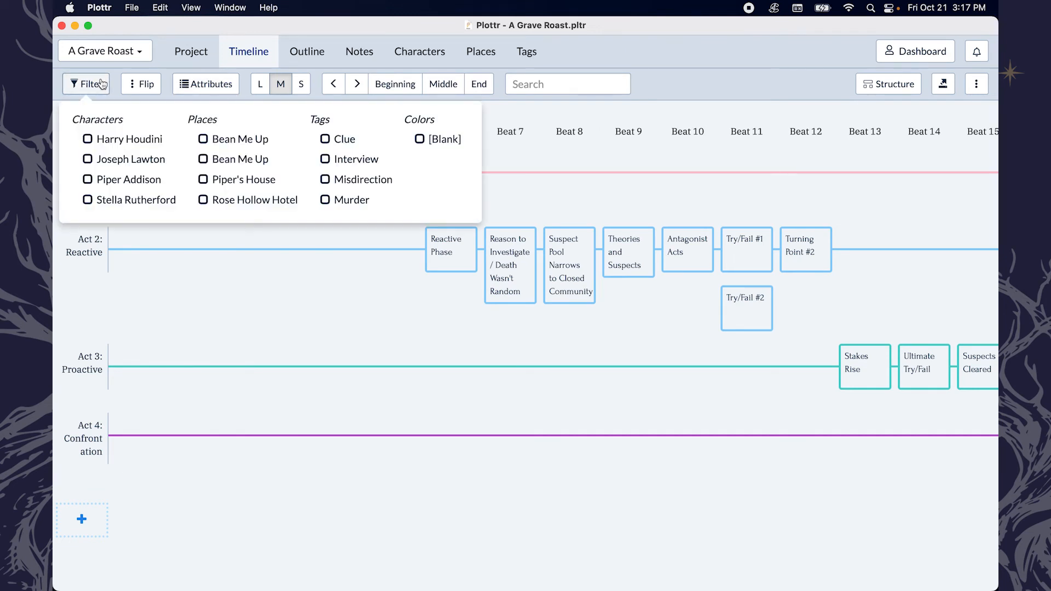
click(593, 88)
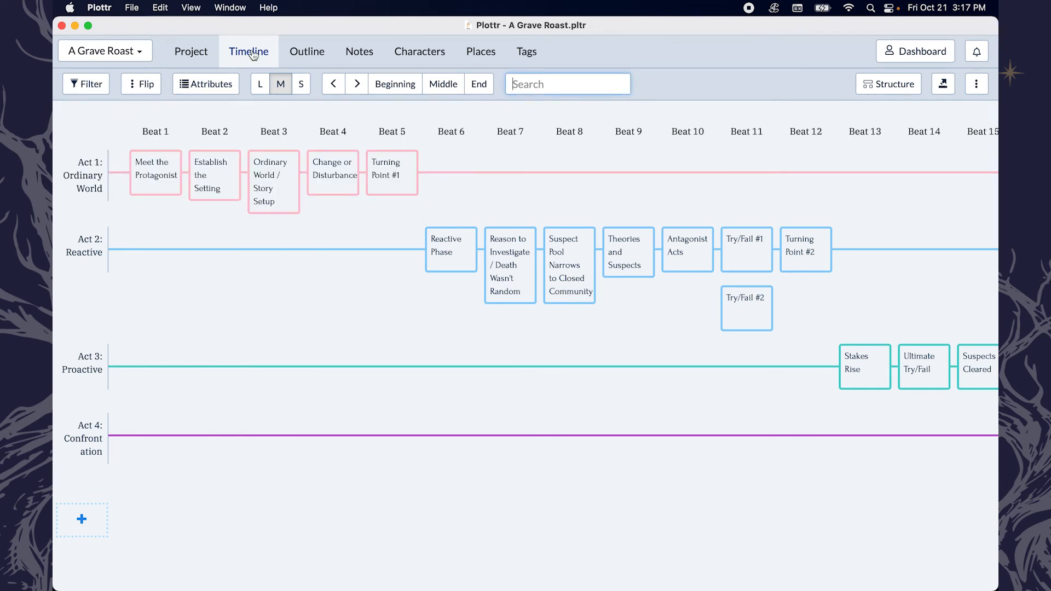
Step: Filter the timeline by the last listed character, view the matching scenes, and clear that filter
click(87, 88)
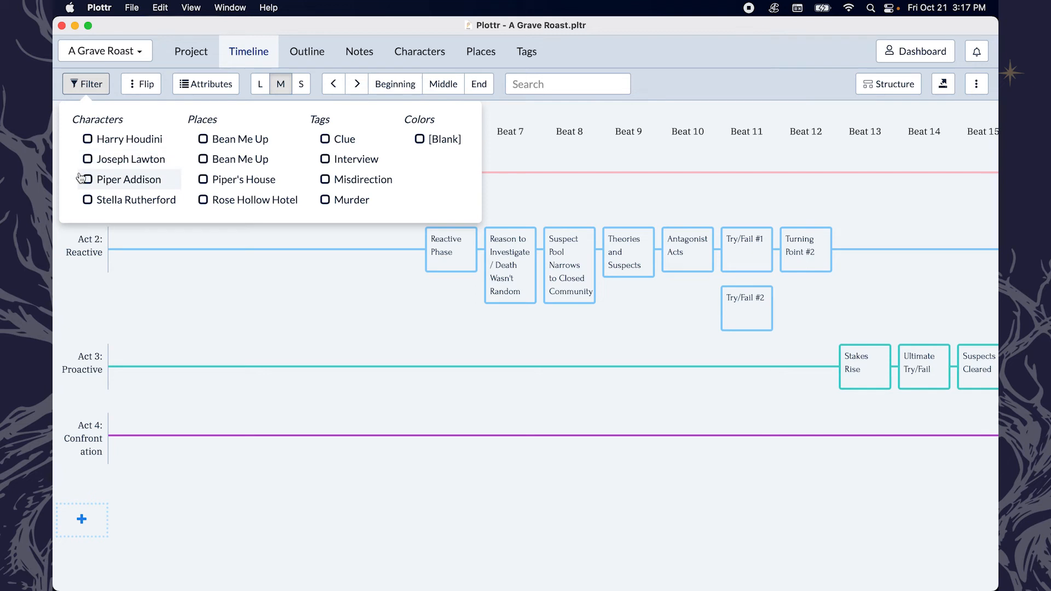
click(91, 201)
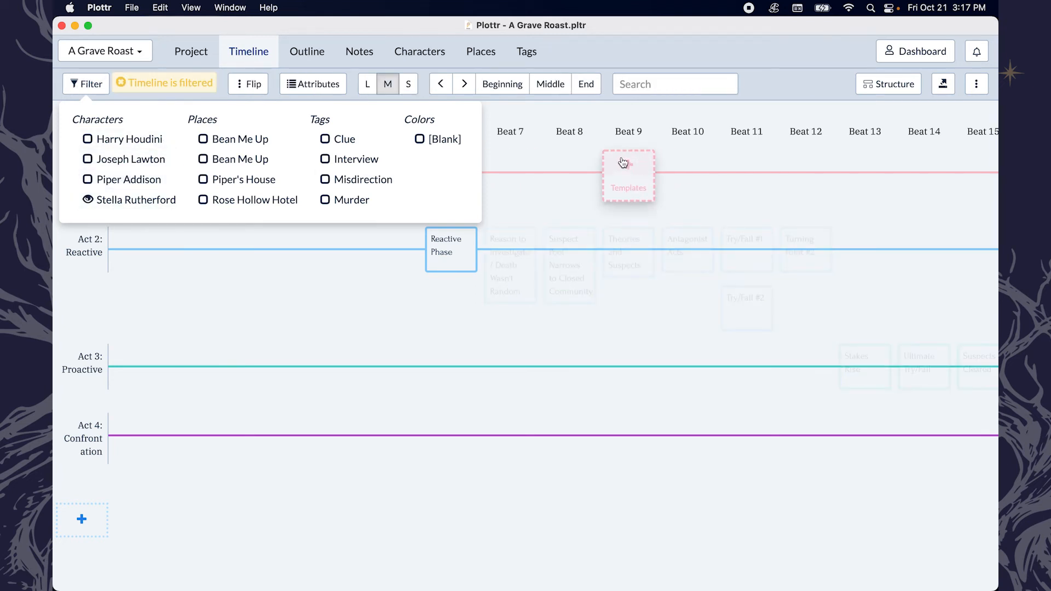
click(606, 36)
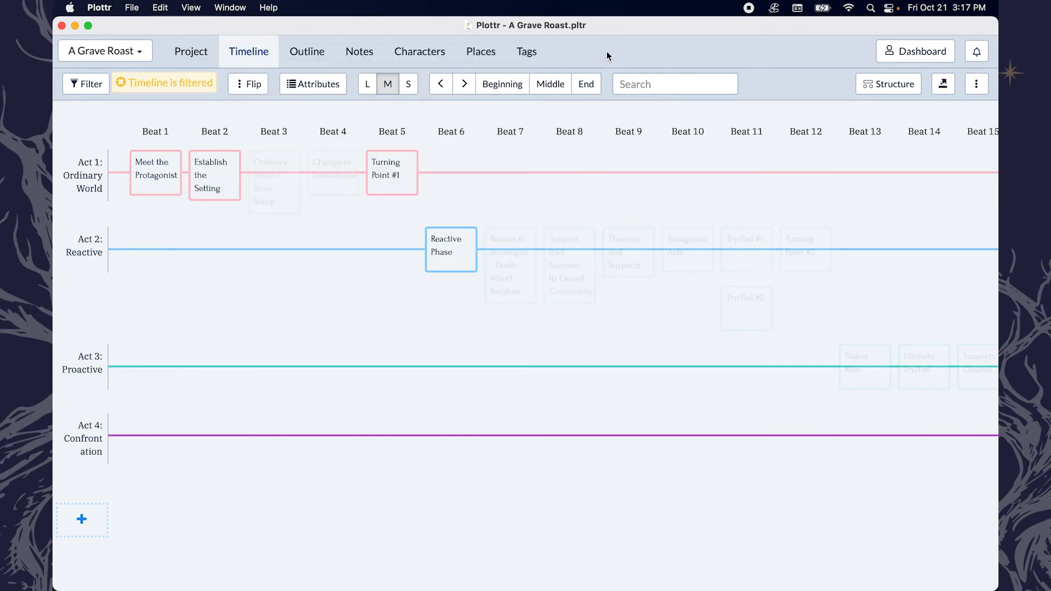
click(85, 83)
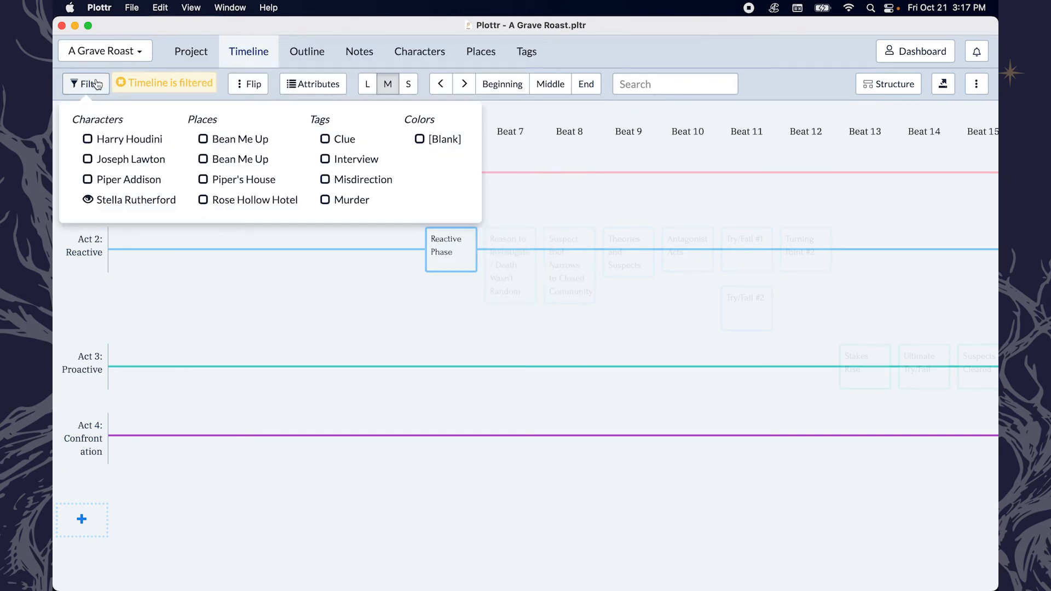
click(87, 200)
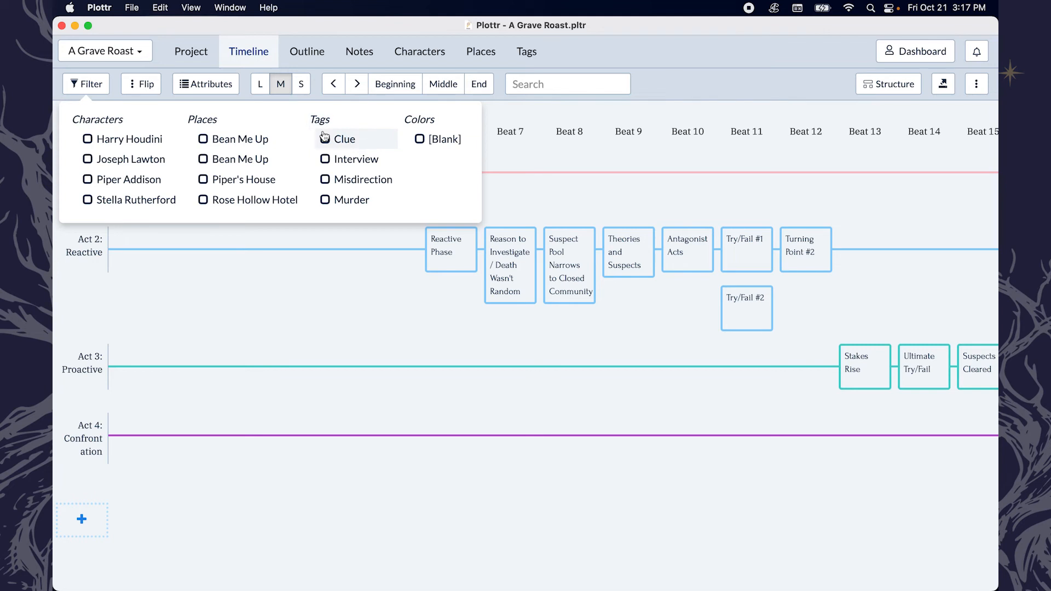
Step: Try the Interview tag filter alone and combined with the second listed character, and leave the timeline unfiltered
click(325, 159)
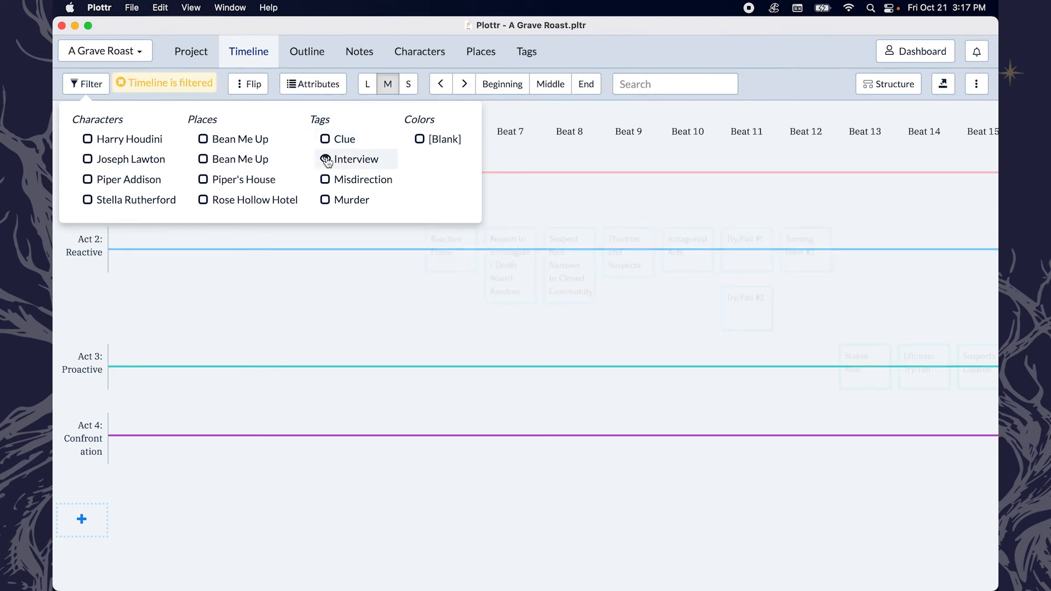
click(325, 159)
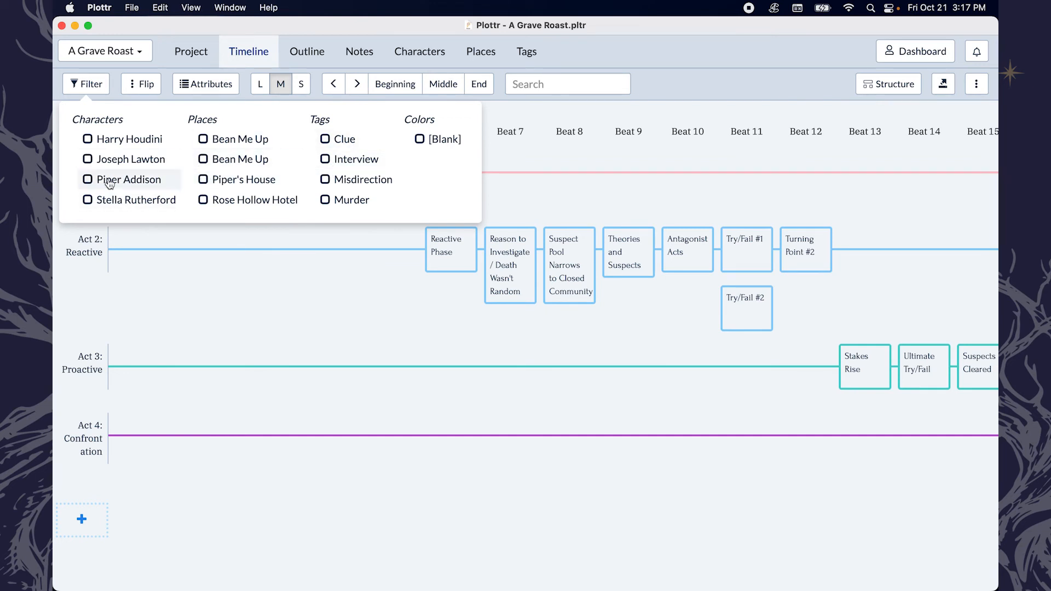
click(88, 159)
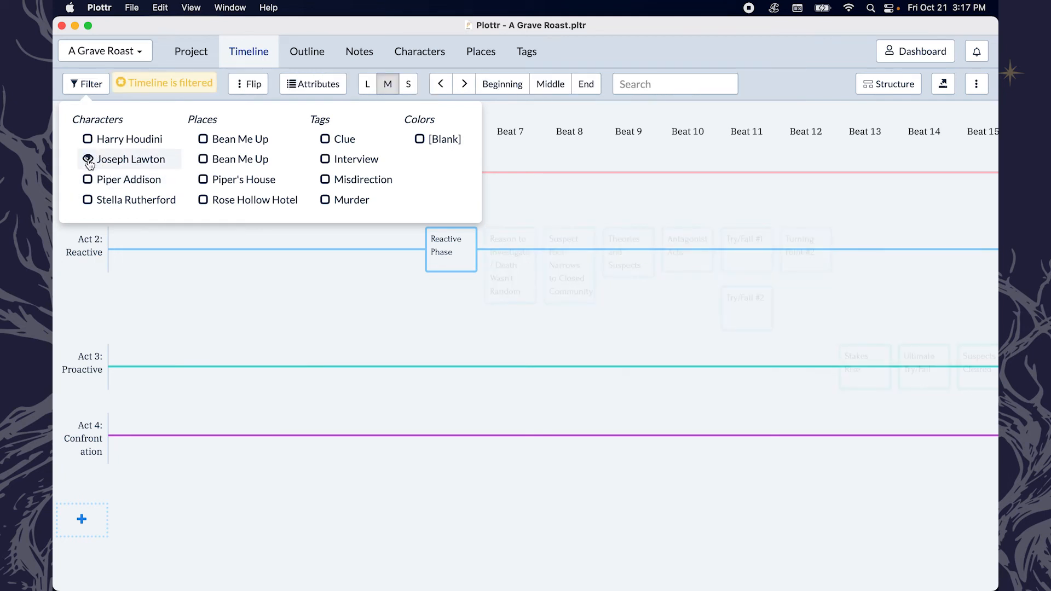
click(327, 160)
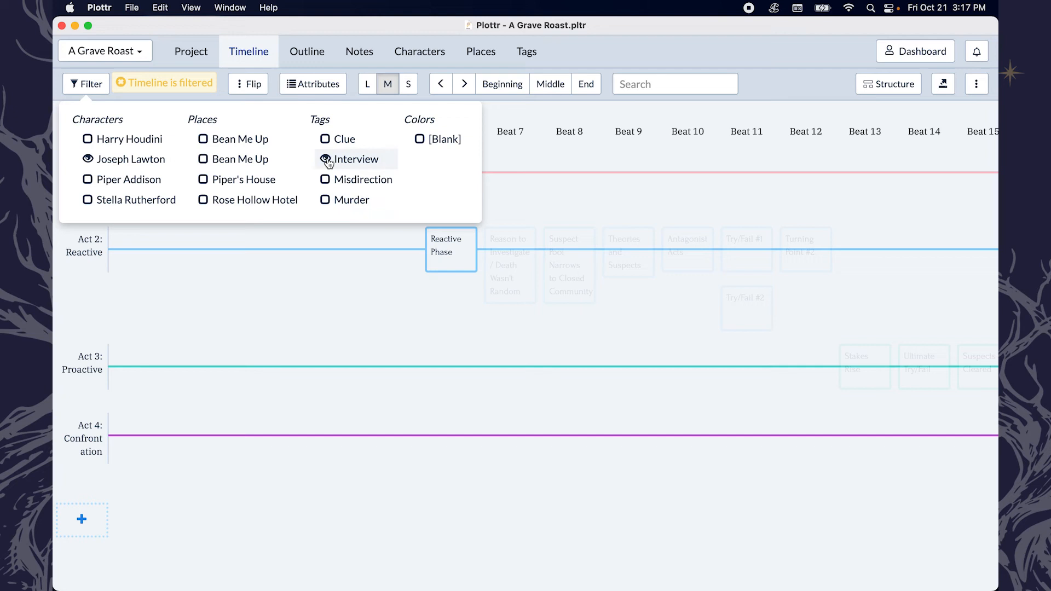
click(87, 160)
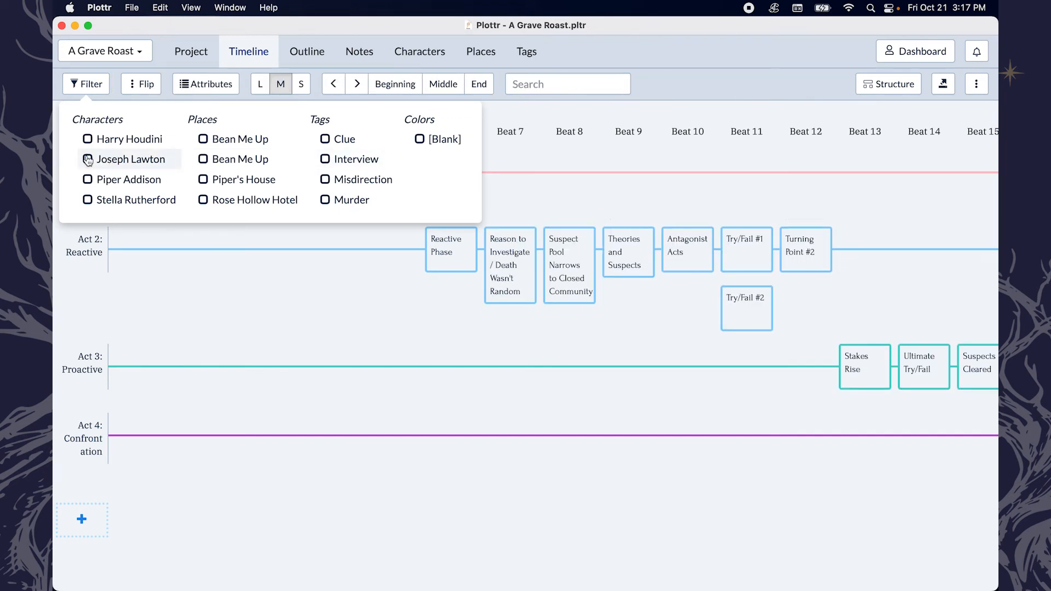
click(246, 22)
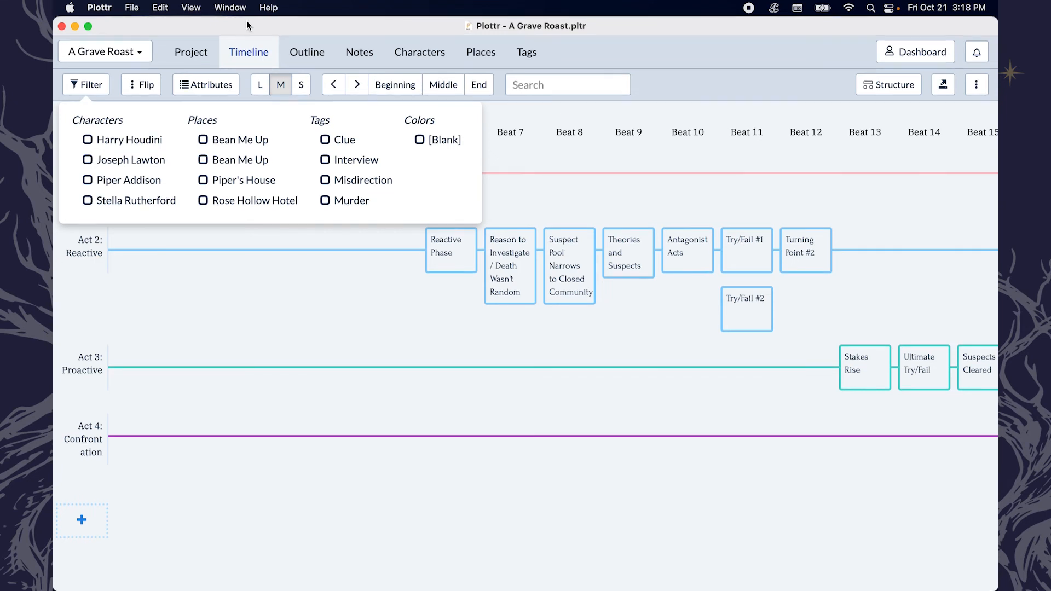
click(688, 80)
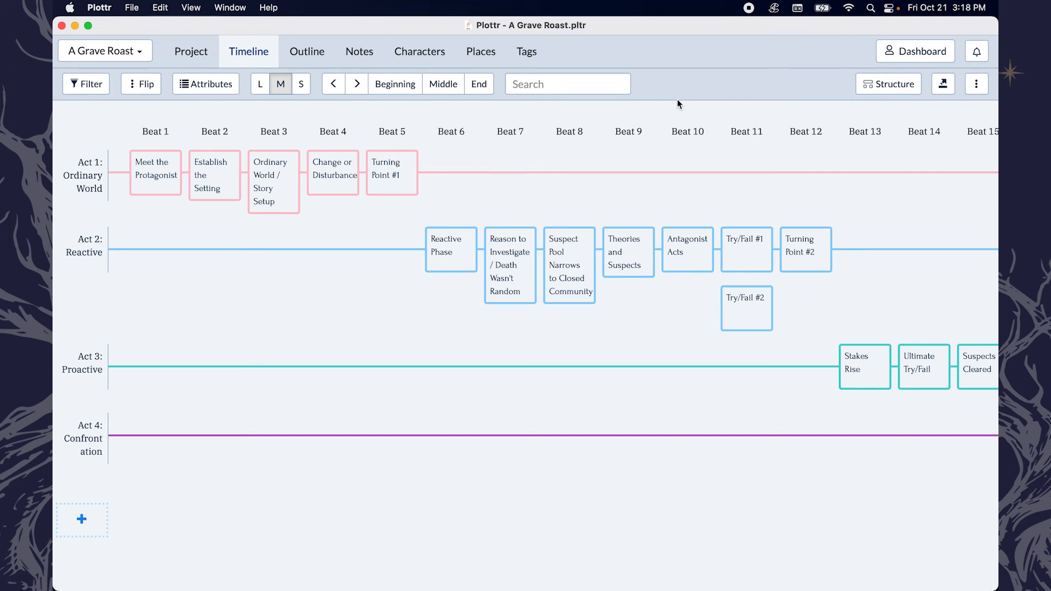
Step: Check the Timeline Structure styling options and the available export formats, without changing or exporting anything
click(909, 91)
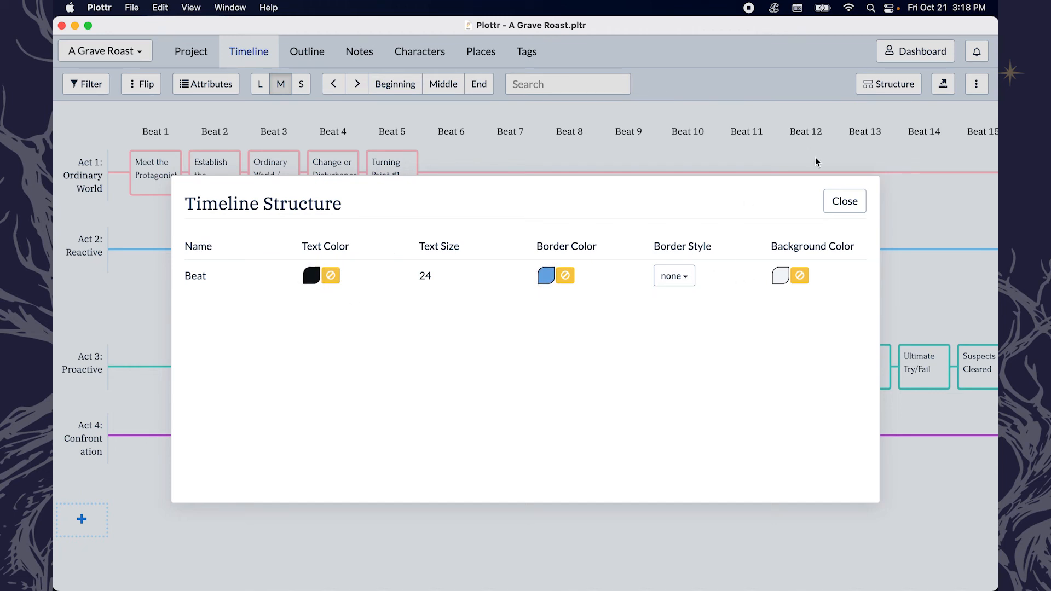
click(859, 195)
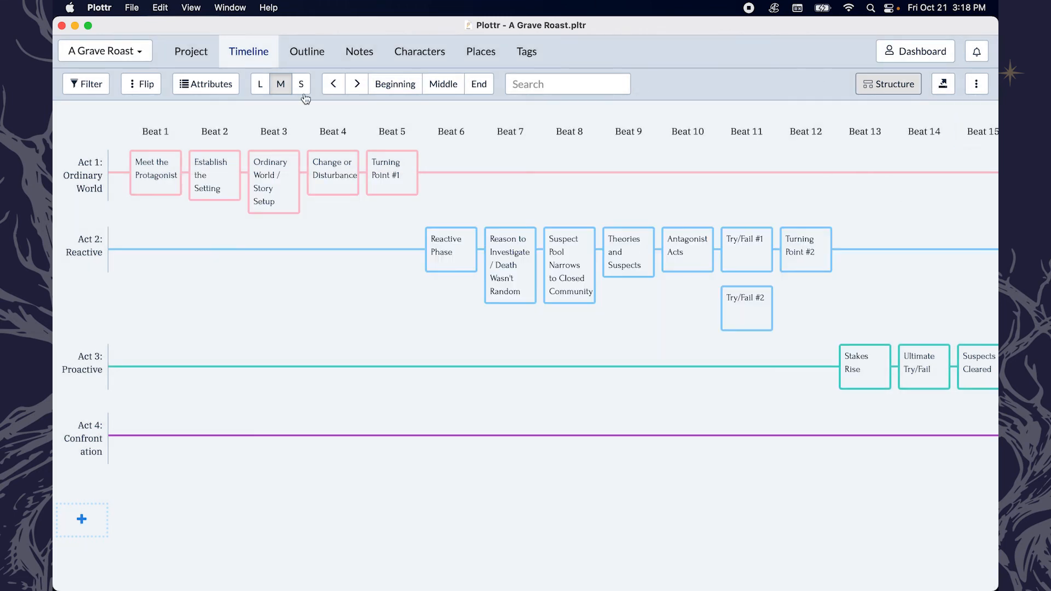
click(943, 86)
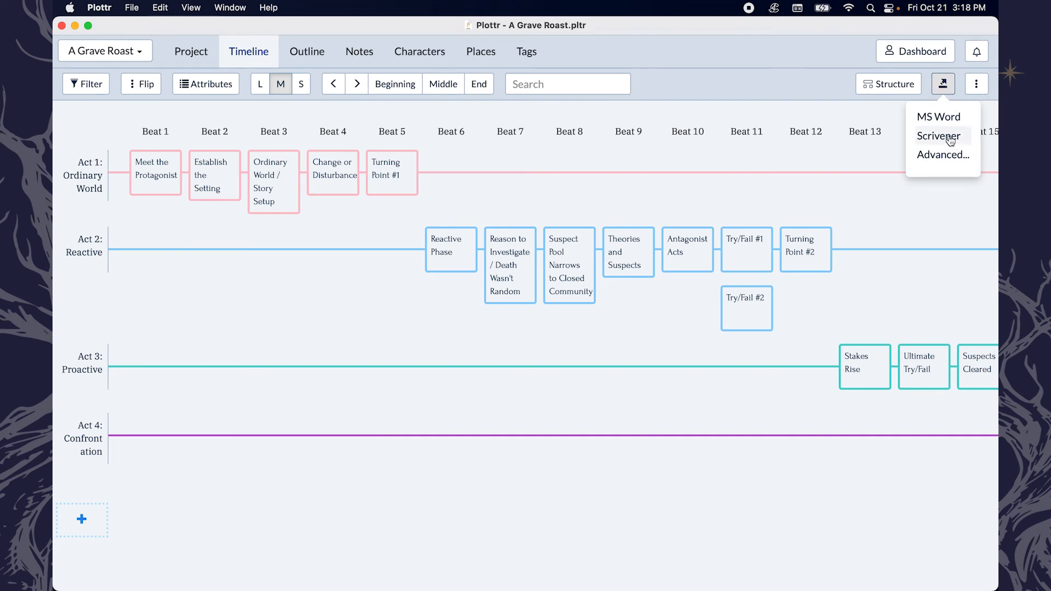
click(764, 73)
Step: Open A Grave Roast.scriv from the Desktop folder in Scrivener and enlarge its window to fill the screen
mouse_move(307, 589)
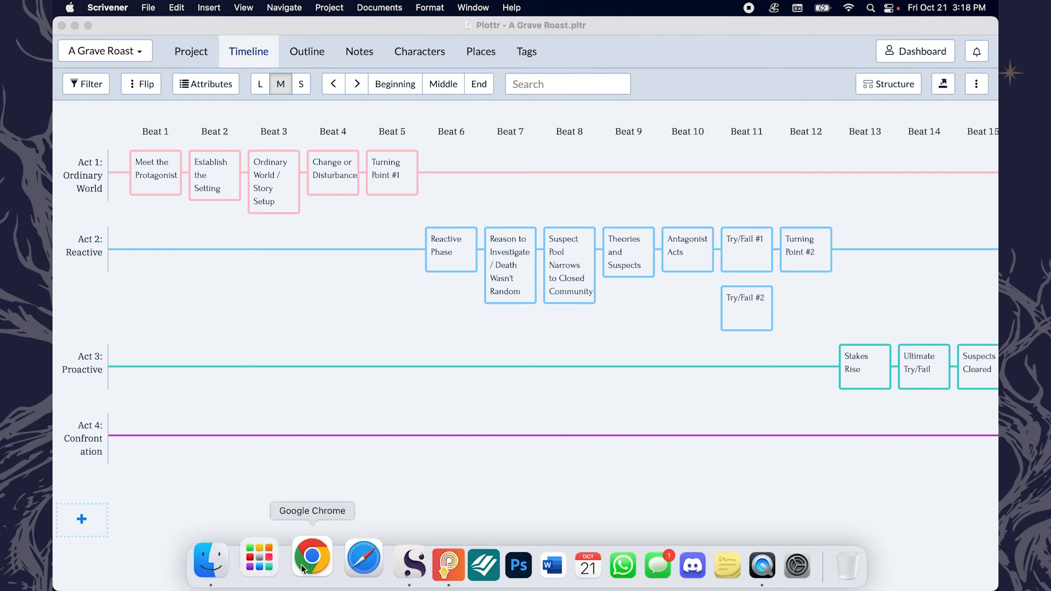
click(229, 561)
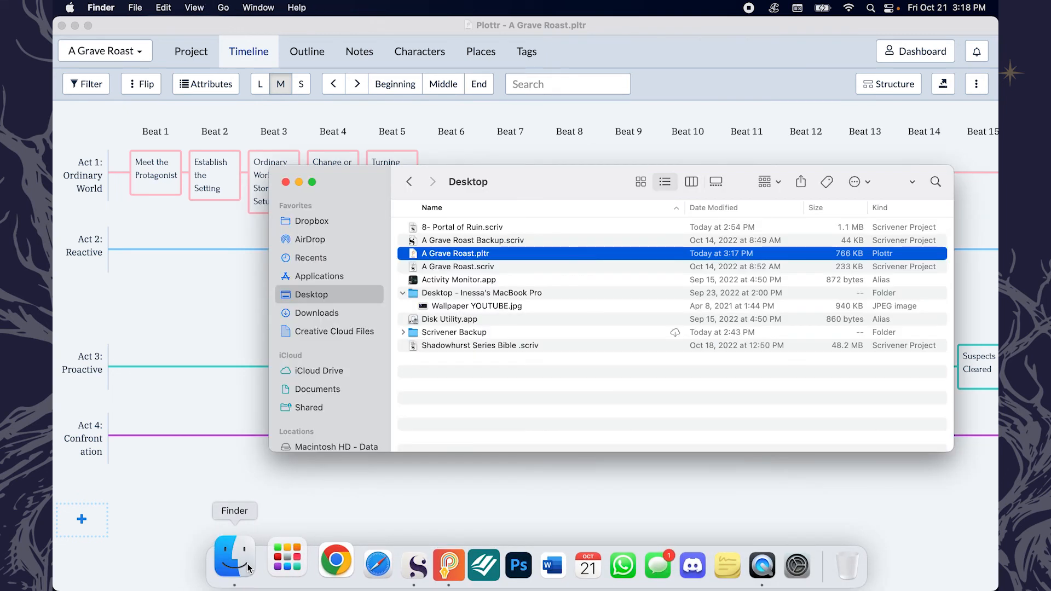
click(459, 243)
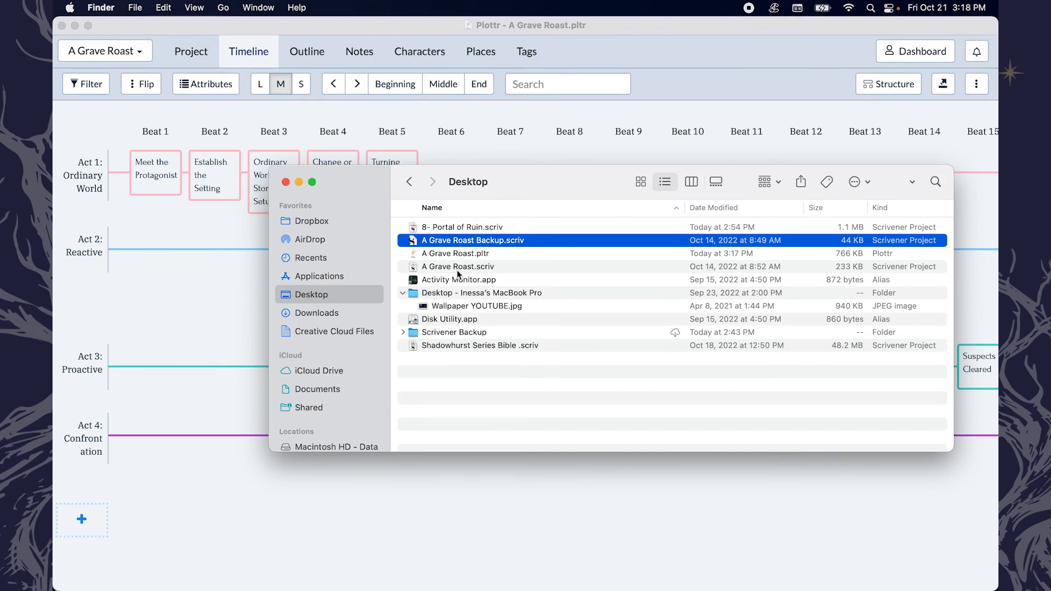
double_click(456, 268)
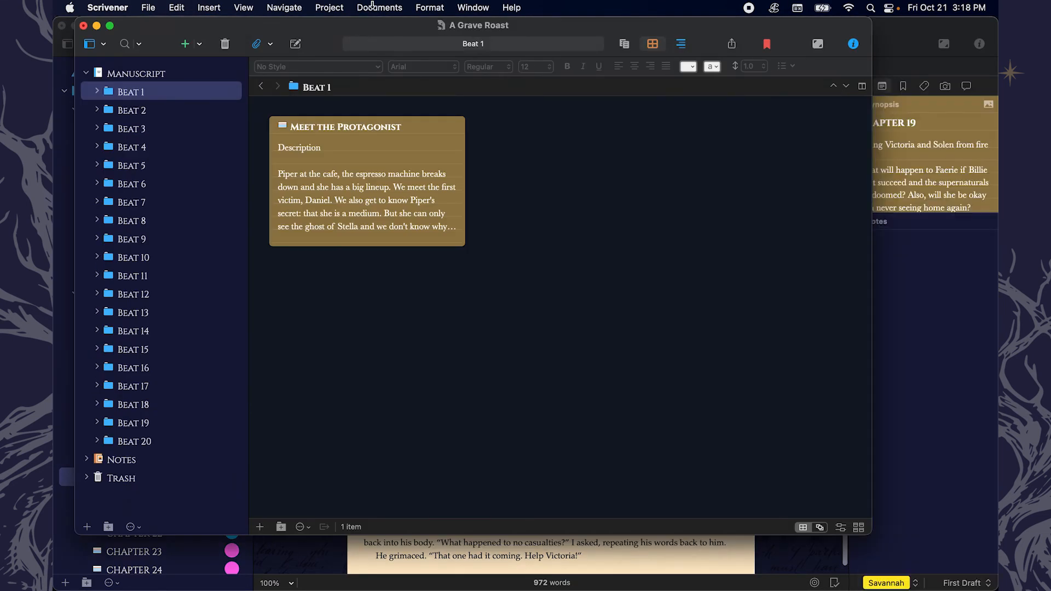
drag(872, 529, 996, 583)
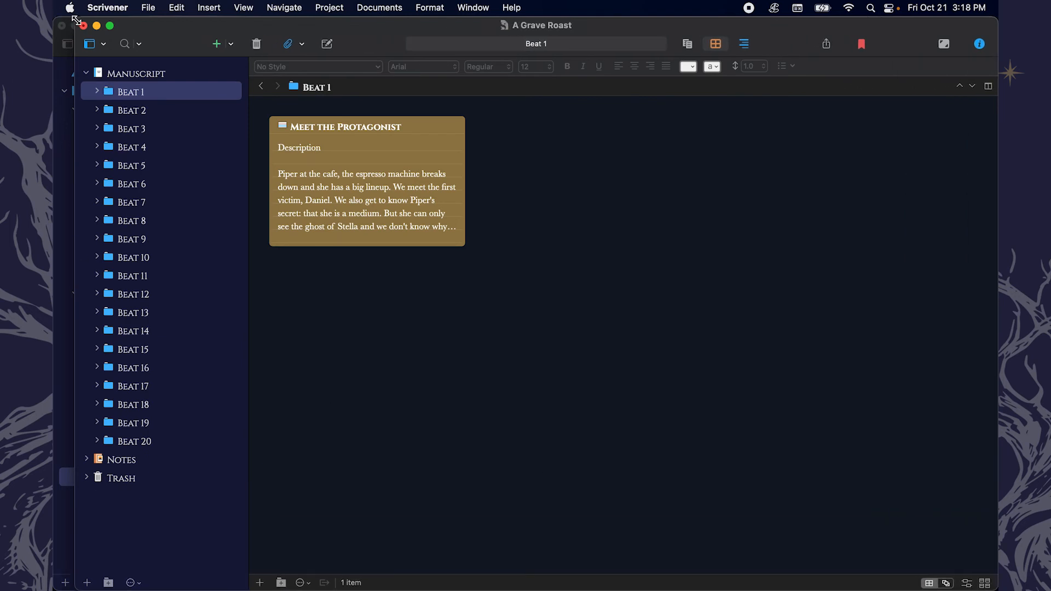
drag(76, 19, 55, 19)
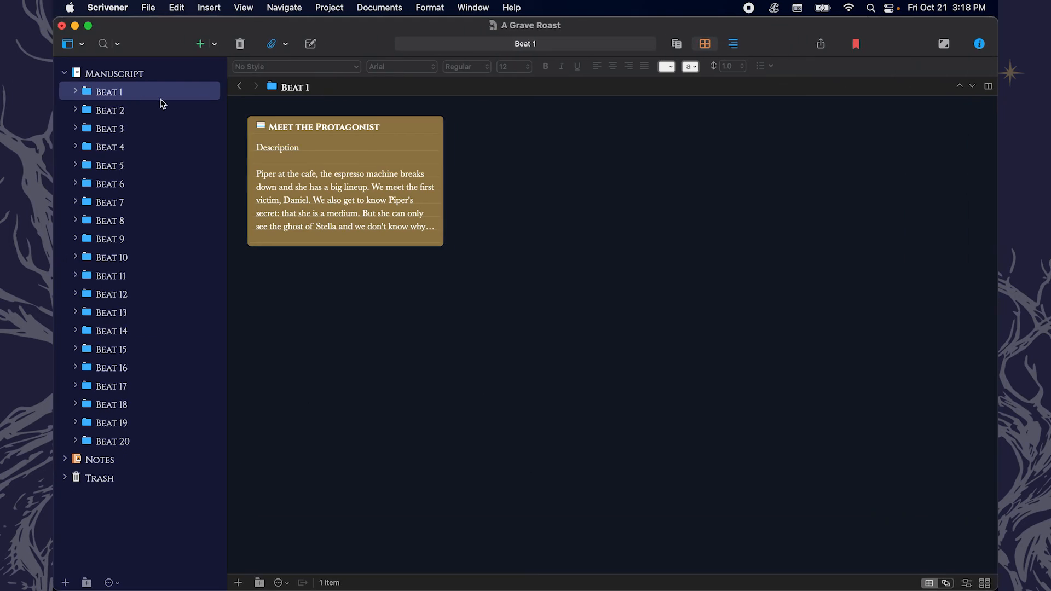
Step: Browse the manuscript's beat cards, expand Beat 1, and view its Meet the Protagonist document and synopsis card
click(120, 74)
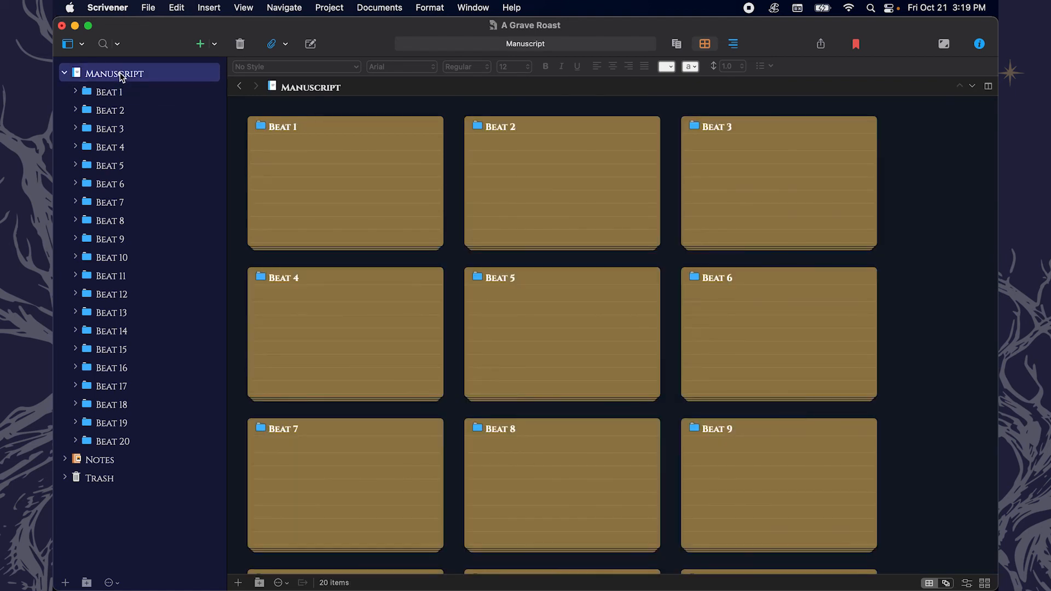
click(76, 91)
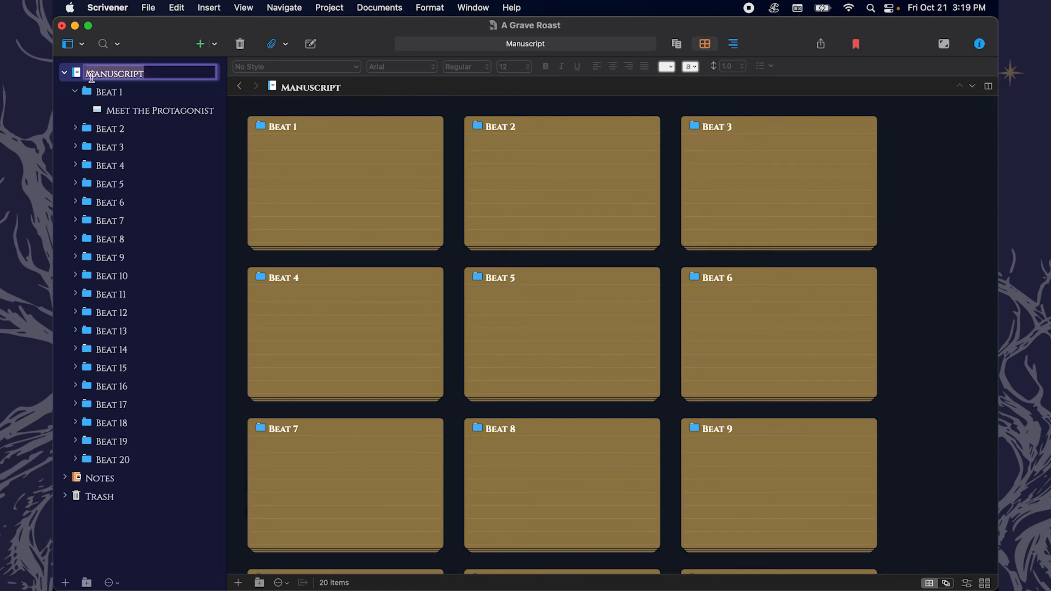
click(107, 93)
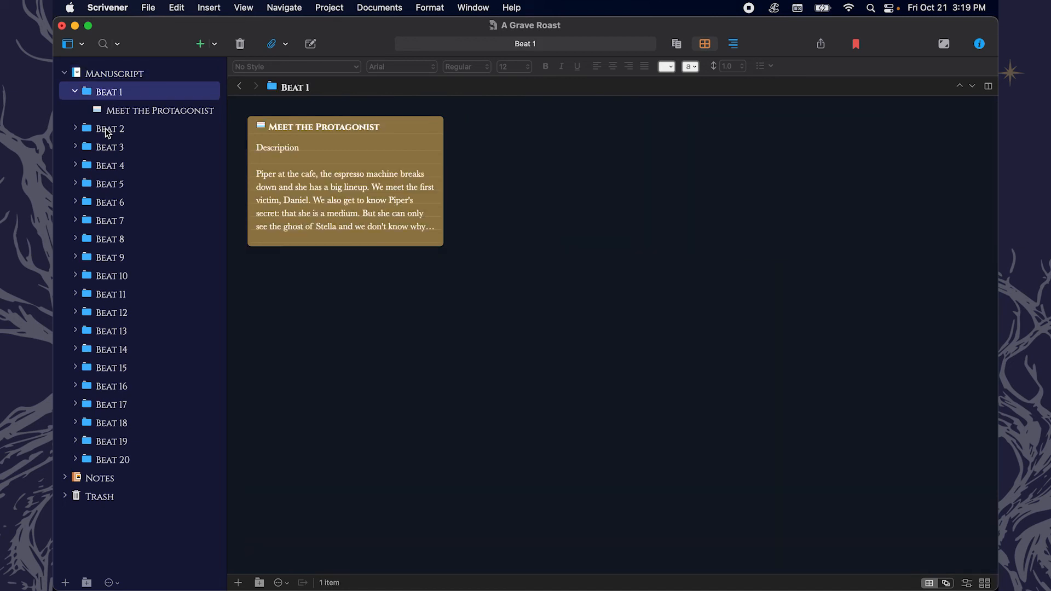
click(106, 129)
click(117, 111)
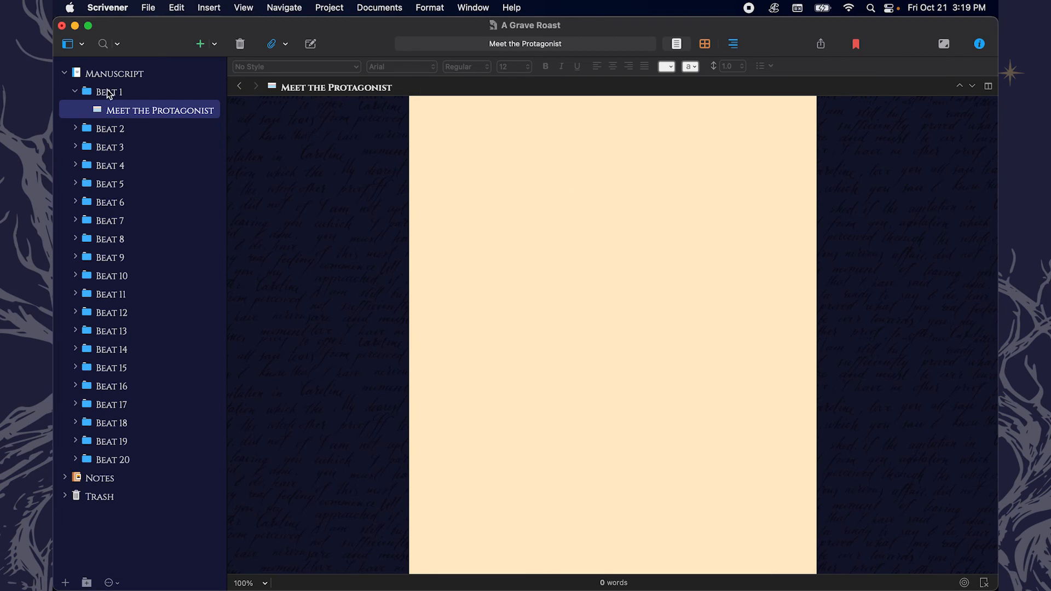
click(109, 93)
click(162, 113)
click(137, 95)
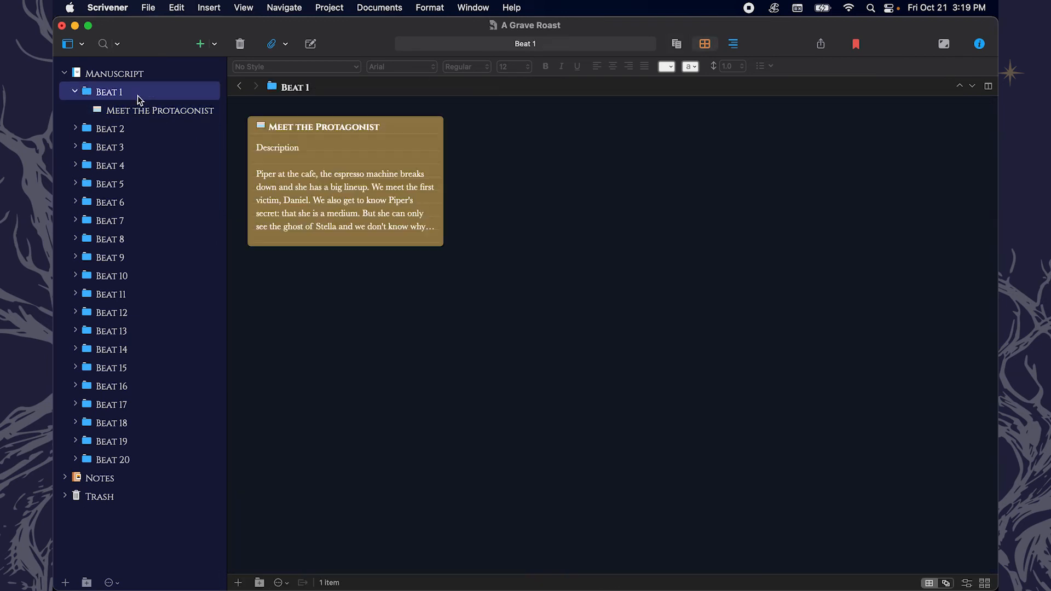
Step: Collapse and expand the Beat 1 folder to examine how its scene is nested, leaving the folder collapsed
click(76, 94)
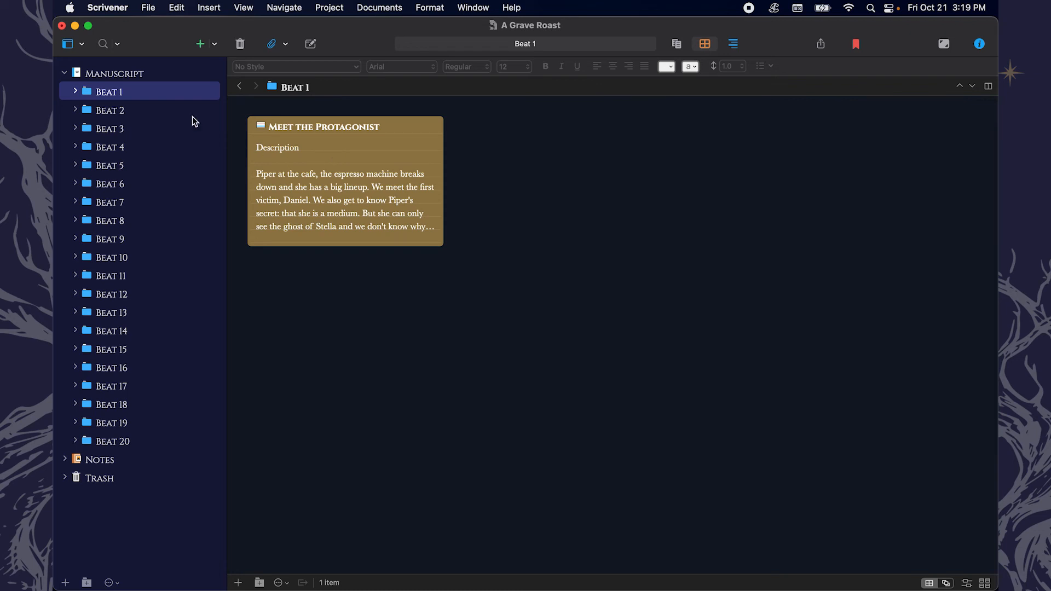
click(76, 92)
click(75, 92)
click(75, 92)
click(75, 92)
click(76, 92)
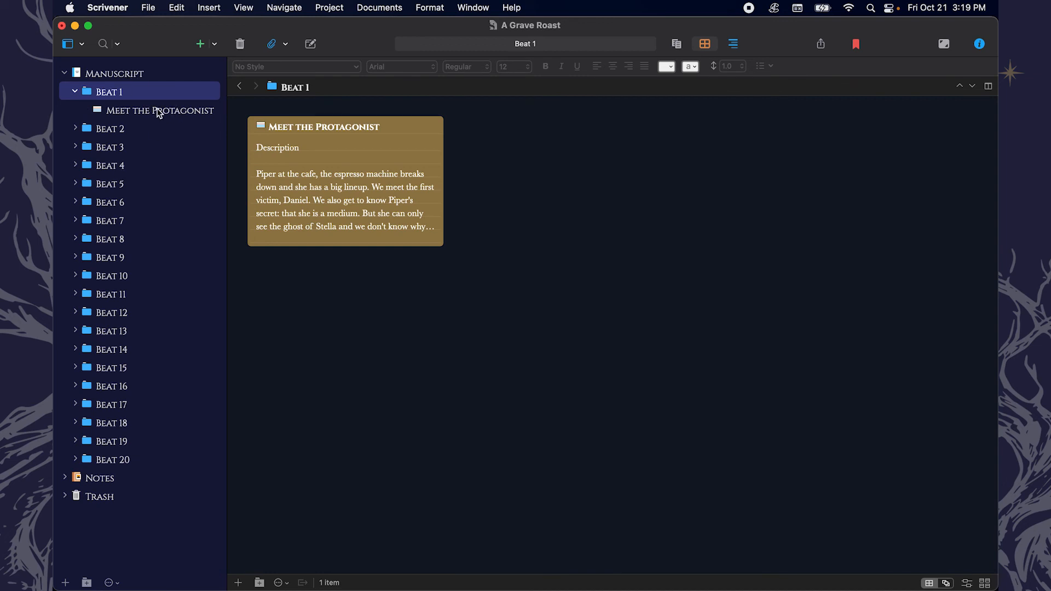
mouse_move(368, 22)
mouse_down()
mouse_move(371, 40)
mouse_move(365, 20)
mouse_up()
click(76, 93)
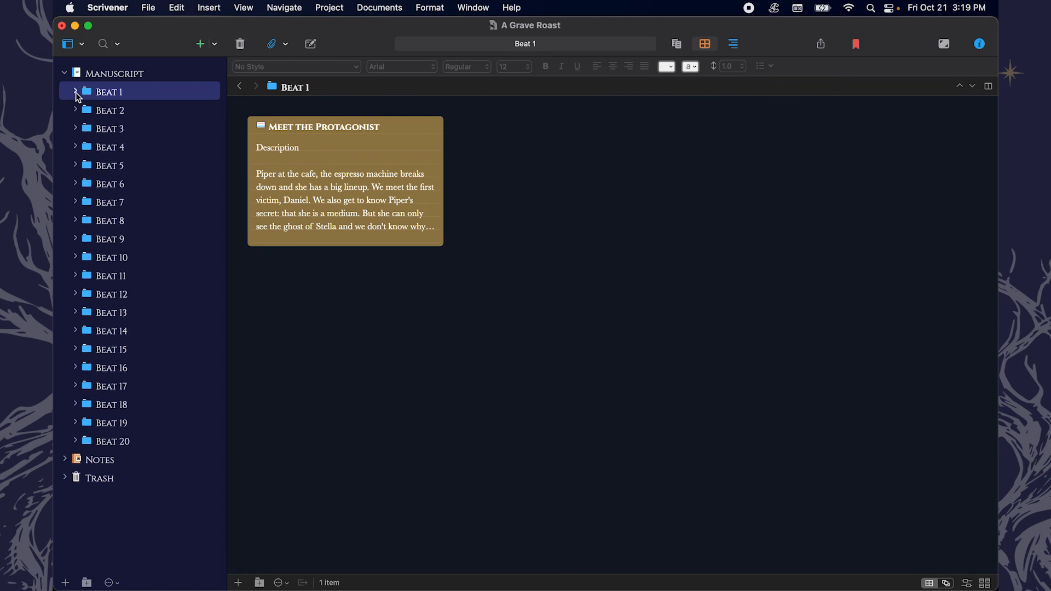
Step: Switch to Plottr and bring the A Grave Roast project's timeline back to the front
mouse_move(346, 590)
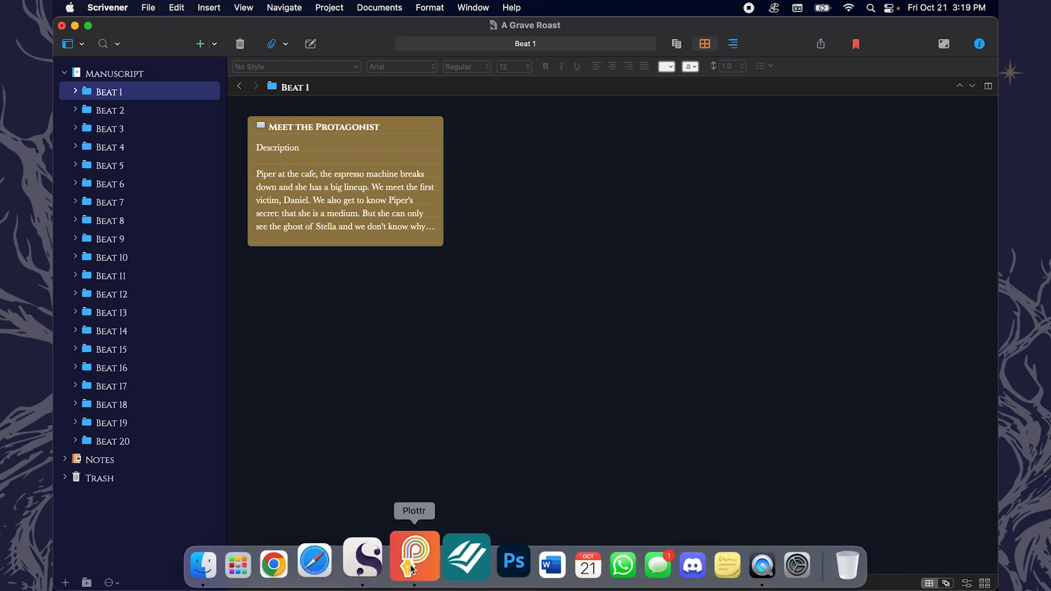
click(410, 563)
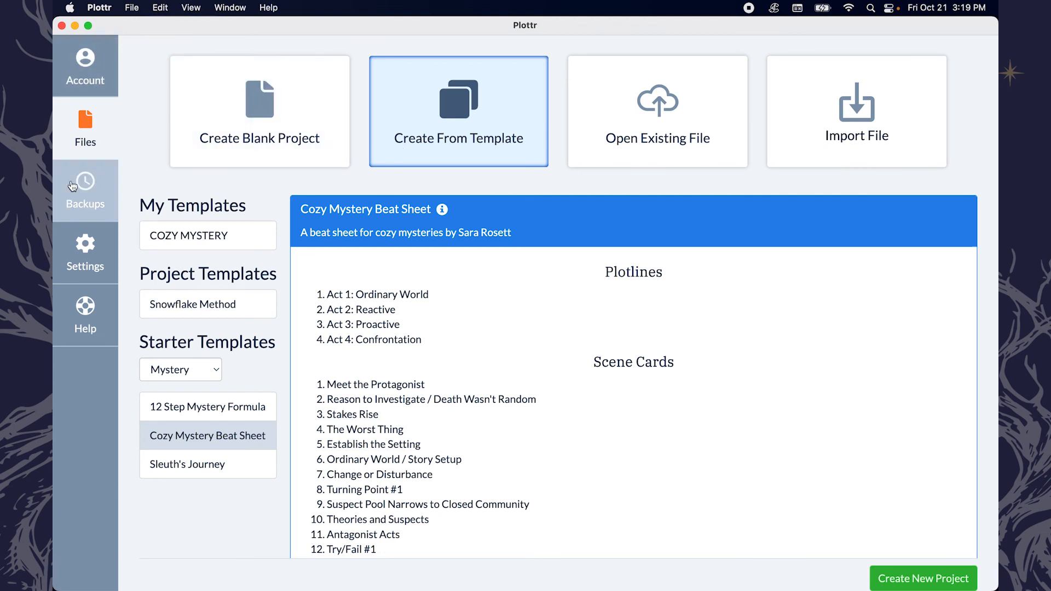
mouse_move(348, 587)
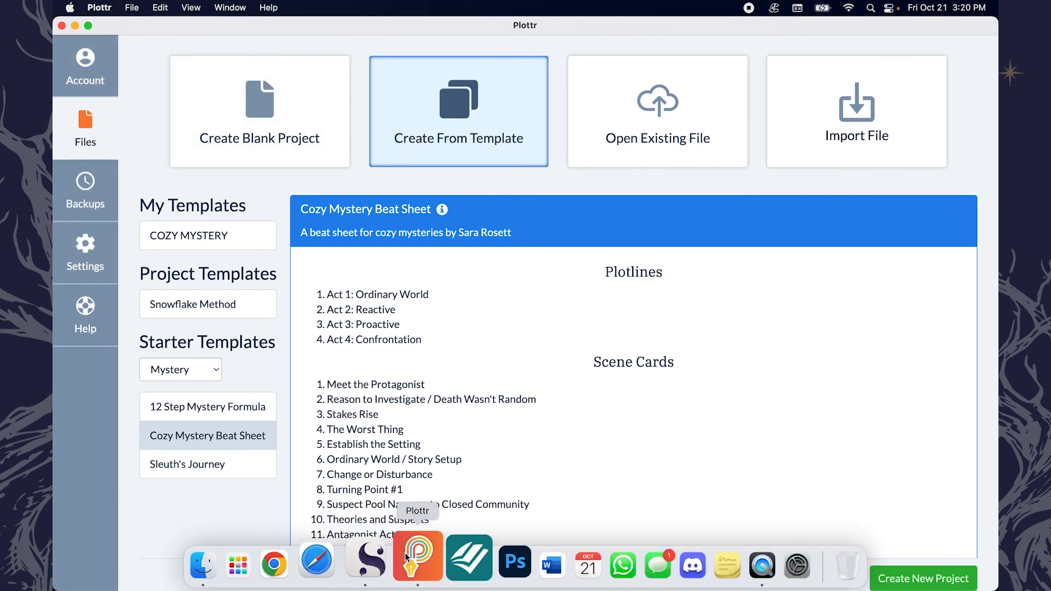
right_click(408, 558)
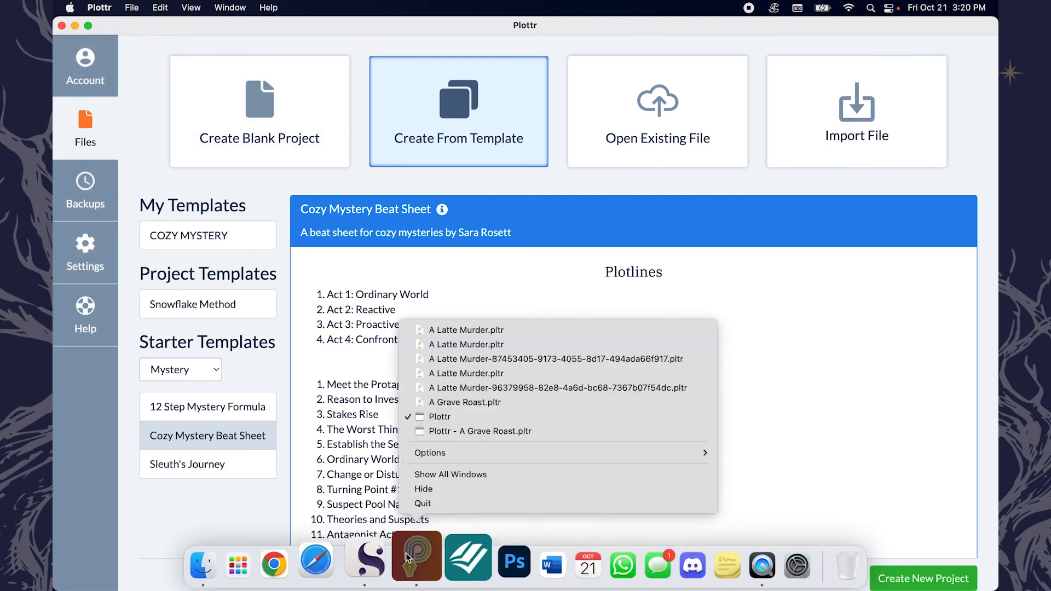
click(452, 405)
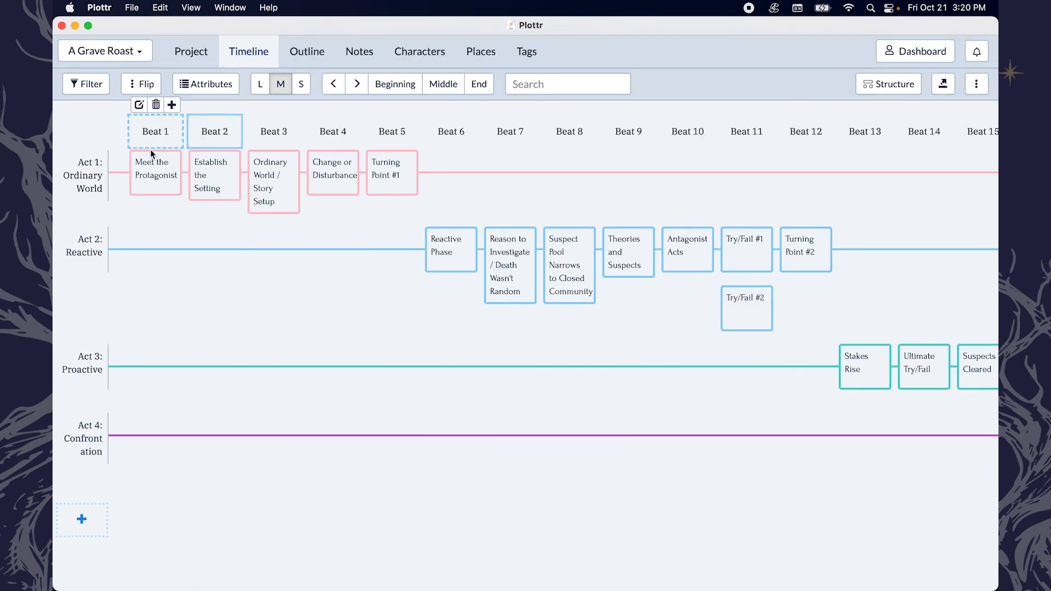
mouse_move(157, 172)
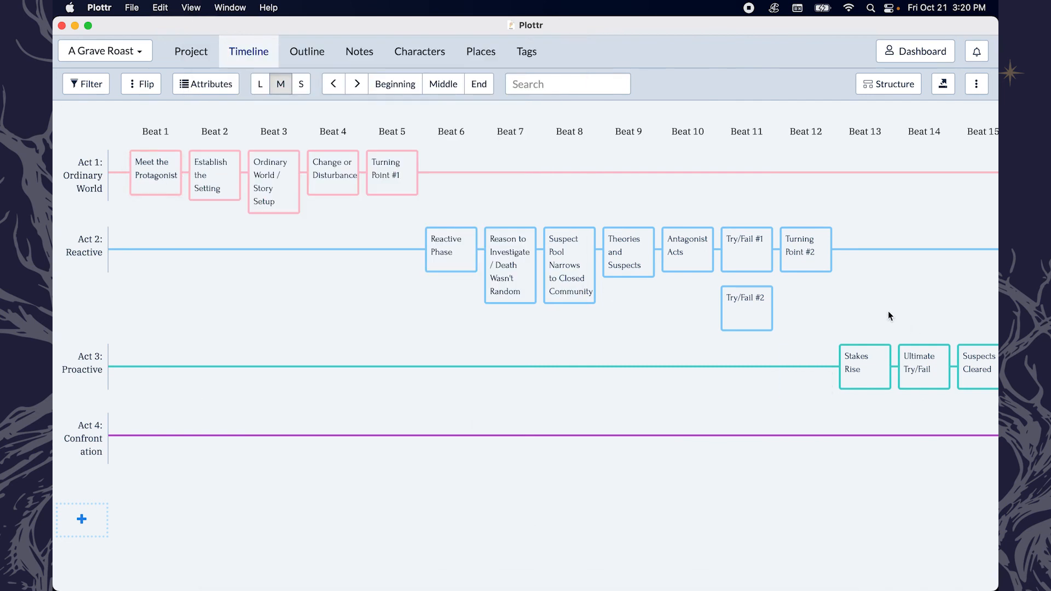